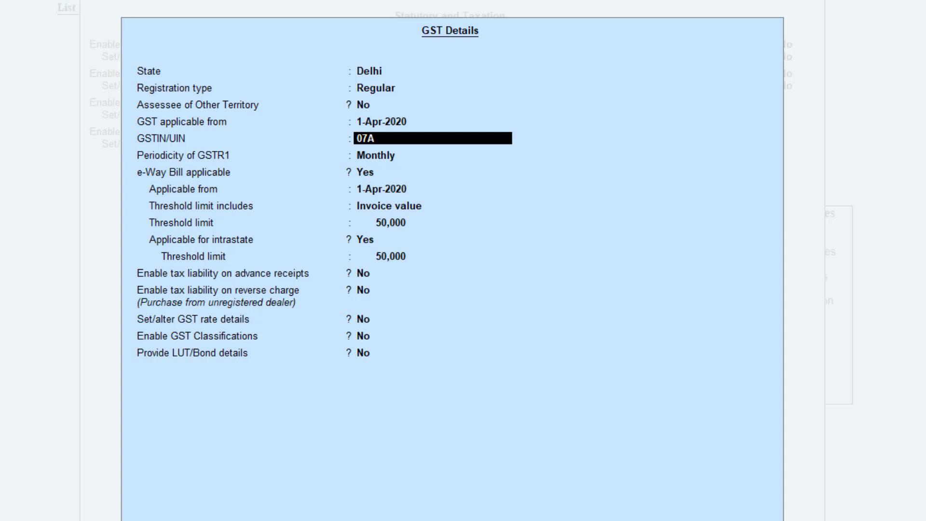
- Enter the company's GSTIN/UIN in the GST details
{"action": "key", "text": "BackSpace"}
{"action": "key", "text": "BackSpace"}
{"action": "type", "text": "B"}
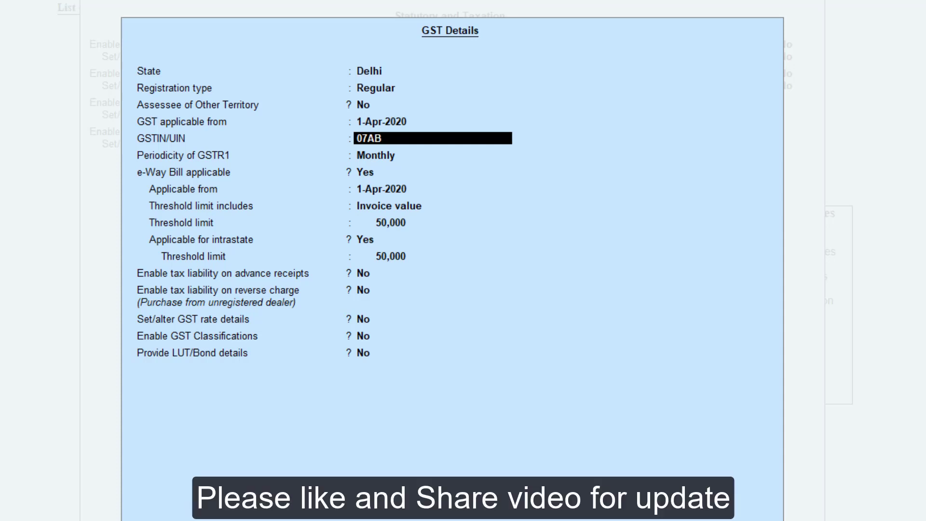
{"action": "type", "text": "CDE1234F1"}
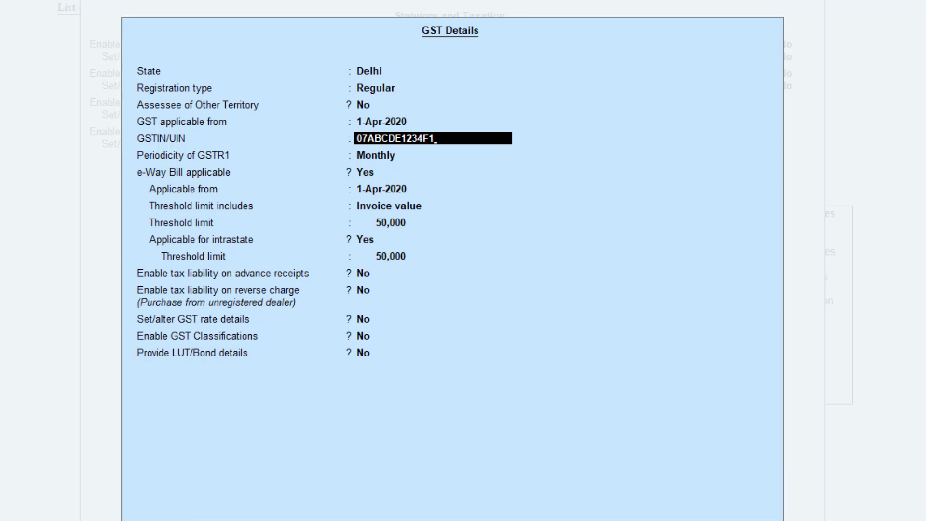
{"action": "type", "text": "Z2"}
{"action": "key", "text": "Return"}
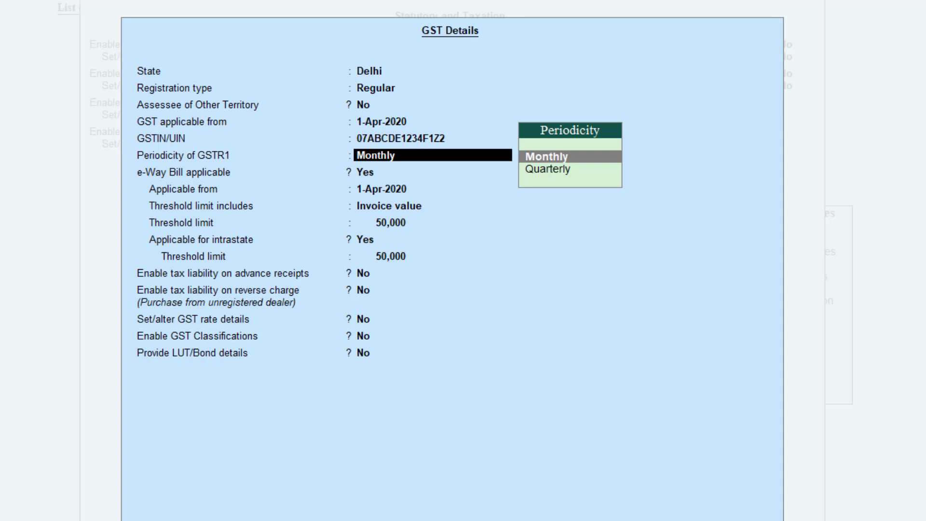
- Keep the GSTR1 periodicity Monthly, set e-Way Bill applicable to No, and save the GST and statutory details
{"action": "key", "text": "Return"}
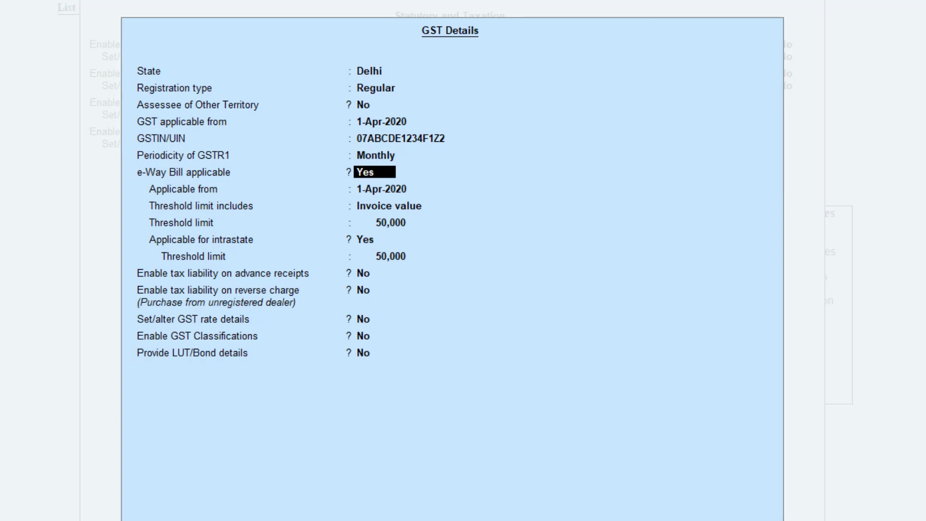
{"action": "type", "text": "no"}
{"action": "key", "text": "Return"}
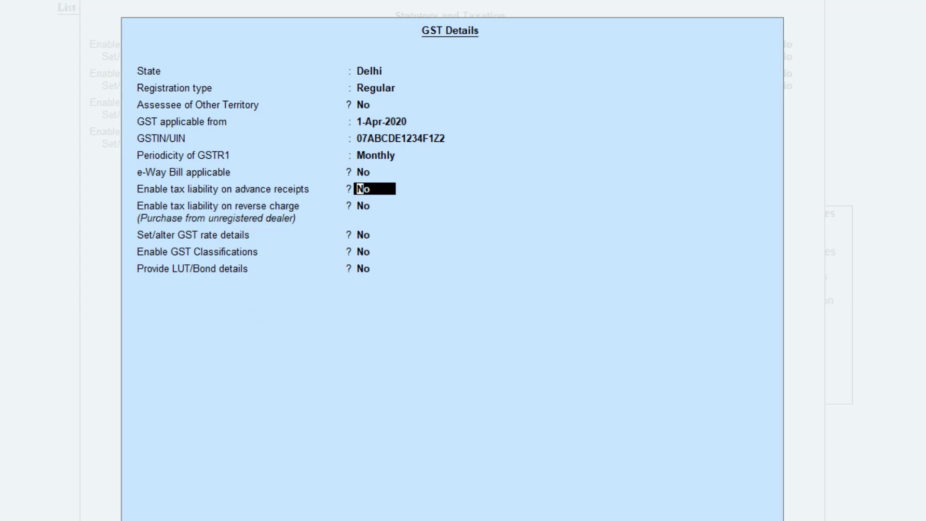
{"action": "key", "text": "ctrl+a"}
{"action": "key", "text": "ctrl+a"}
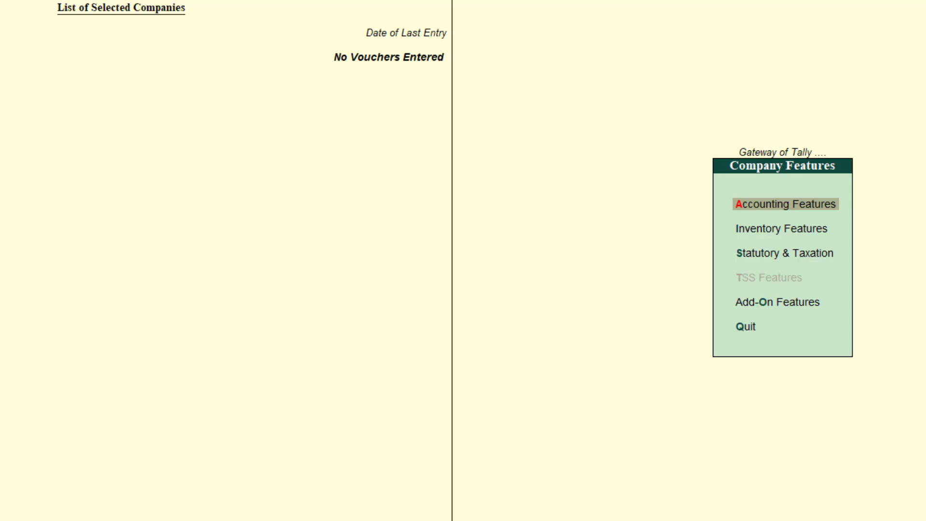
- Leave the company features and open the creation form for a single ledger
{"action": "key", "text": "Escape"}
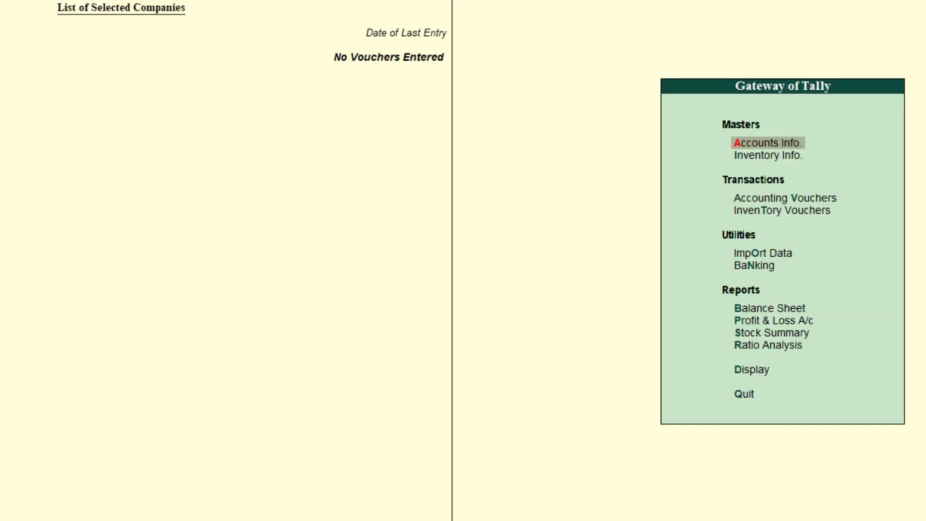
{"action": "key", "text": "Return"}
{"action": "key", "text": "Down"}
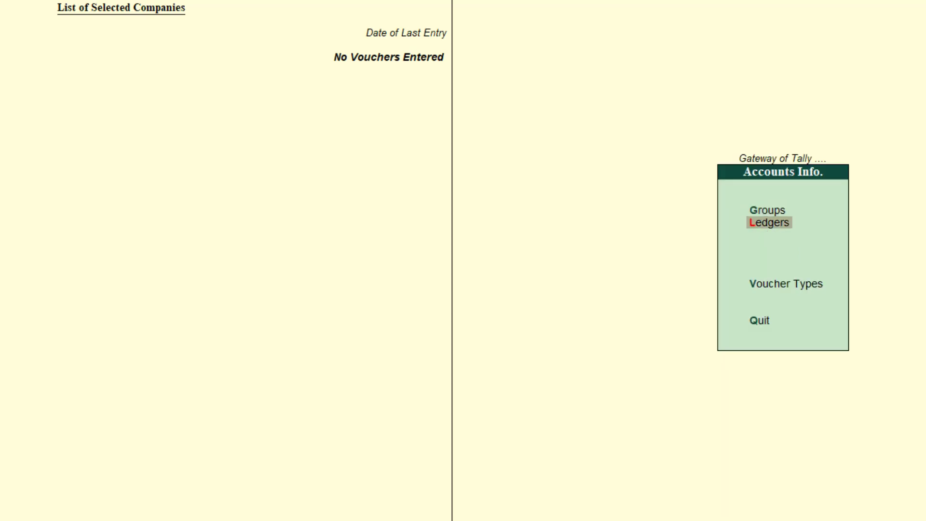
{"action": "key", "text": "Return"}
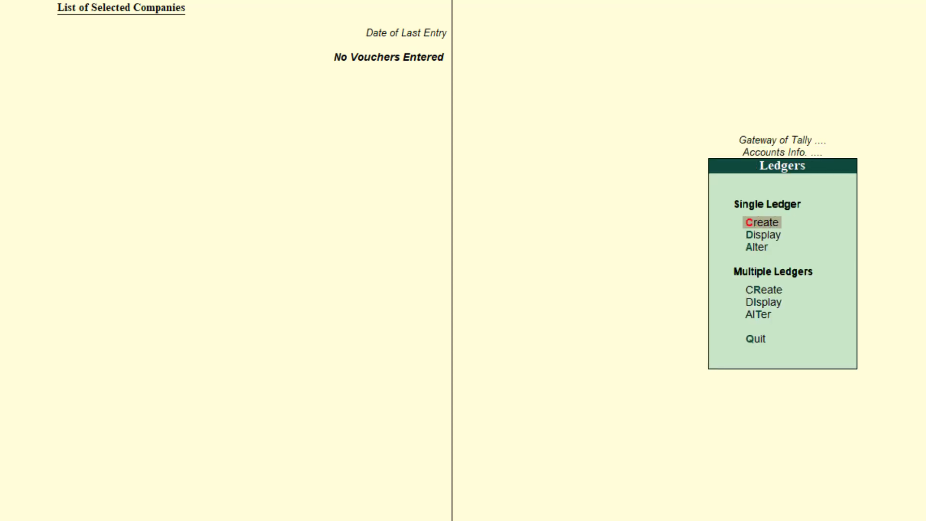
{"action": "key", "text": "Return"}
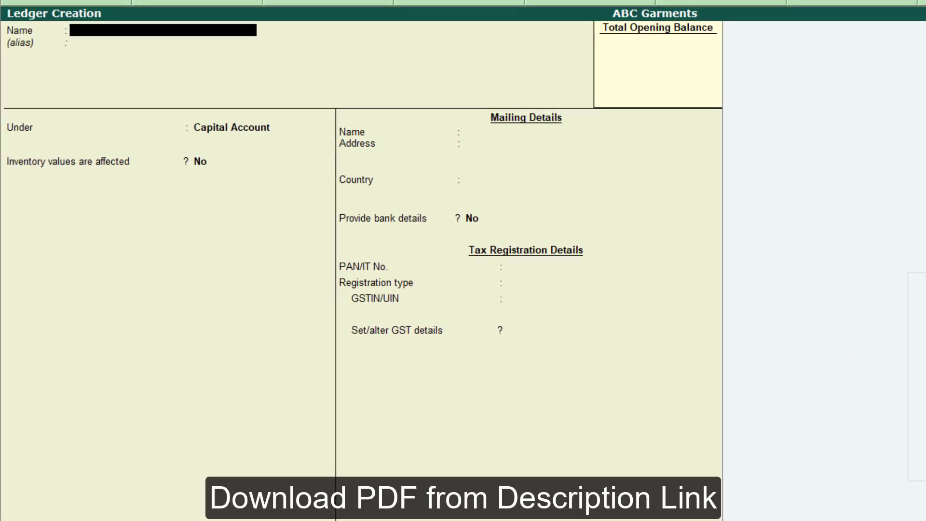
- Name the new ledger "Input CGST@ 2.5%" without an alias
{"action": "type", "text": "Ino"}
{"action": "key", "text": "BackSpace"}
{"action": "type", "text": "put"}
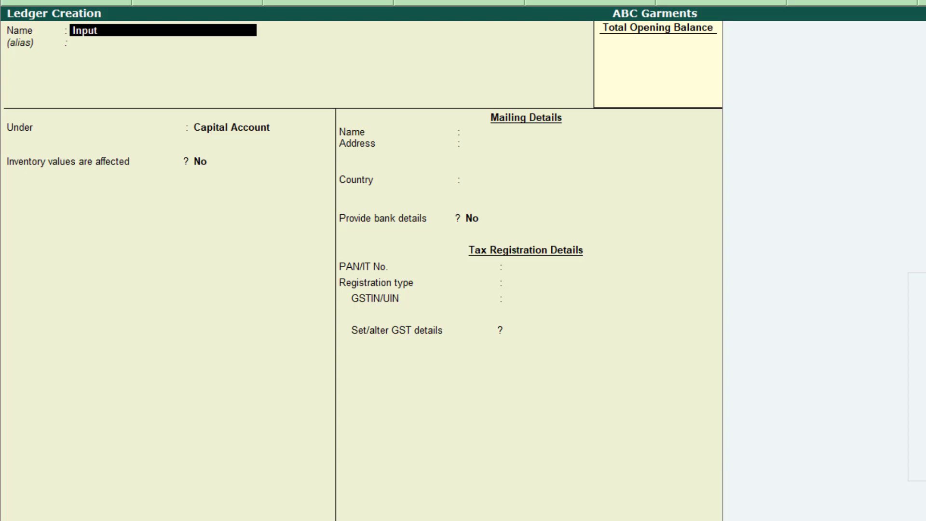
{"action": "type", "text": " CGST@ 2"}
{"action": "type", "text": ".5"}
{"action": "key", "text": "BackSpace"}
{"action": "type", "text": "5%"}
{"action": "key", "text": "Return"}
{"action": "key", "text": "Return"}
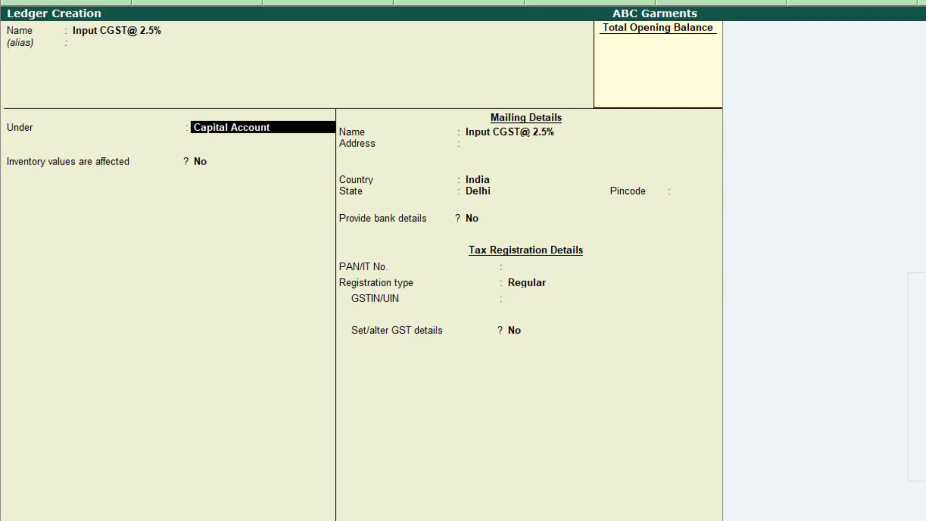
- Place the Input CGST ledger under Duties & Taxes with duty type GST and tax type Central Tax
{"action": "type", "text": "D"}
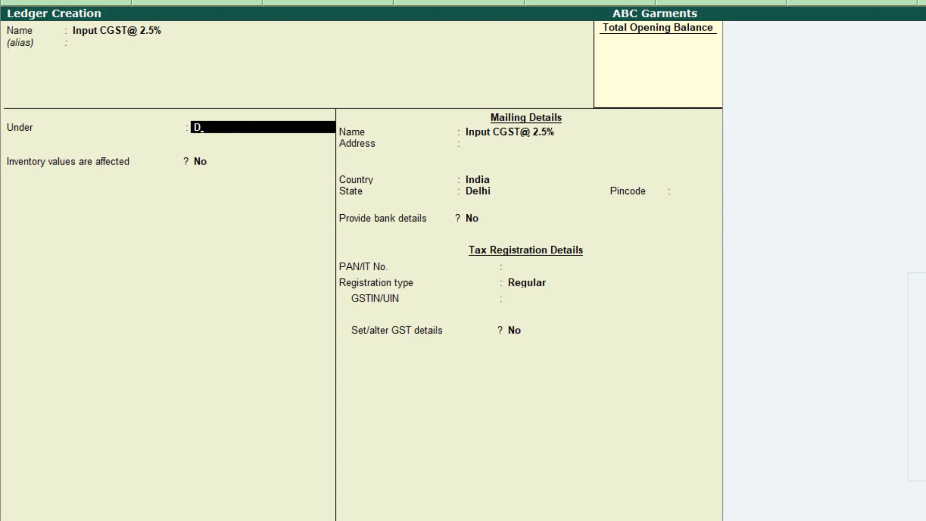
{"action": "key", "text": "Return"}
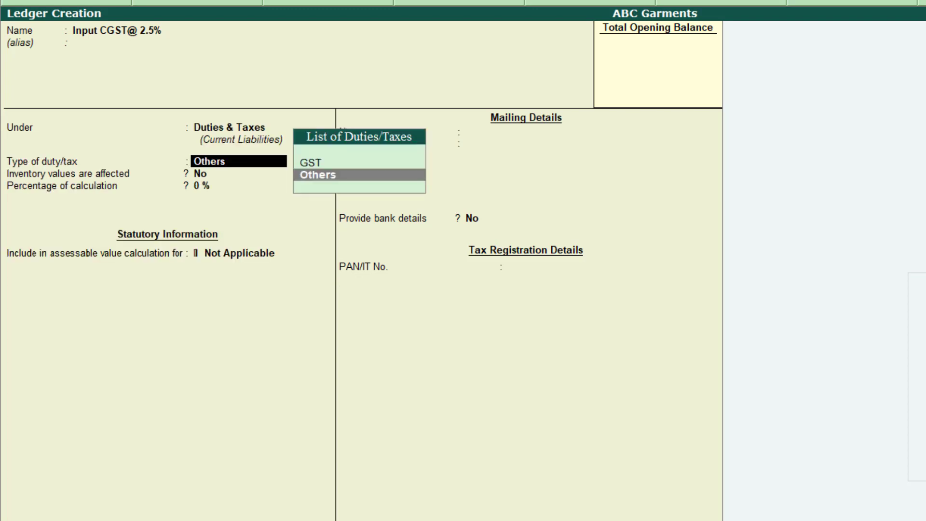
{"action": "key", "text": "Up"}
{"action": "key", "text": "Return"}
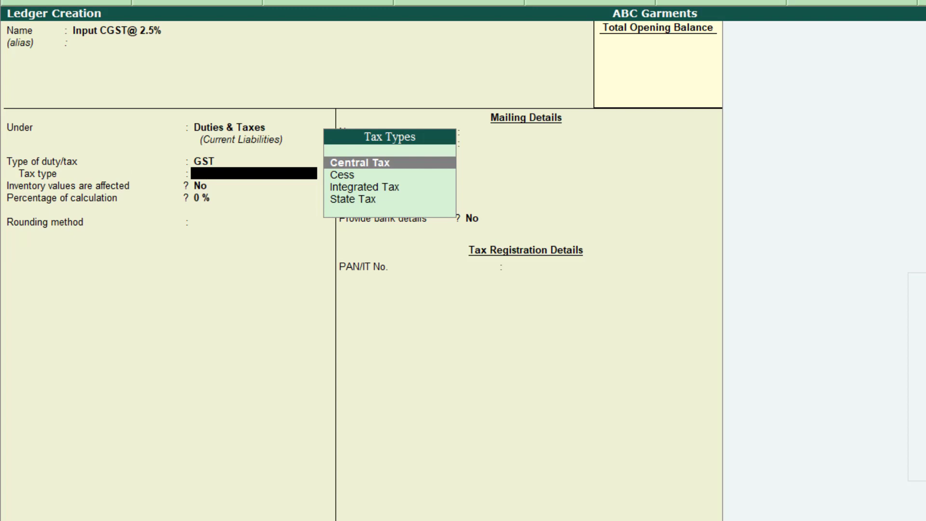
{"action": "key", "text": "Return"}
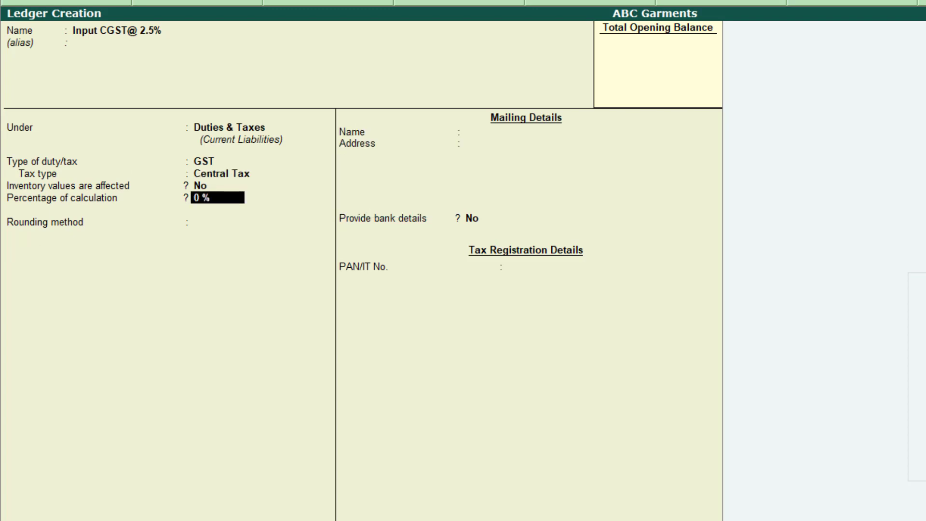
- Set the Input CGST ledger's calculation percentage to 2.5% with rounding Not Applicable and no bank details, and save it
{"action": "type", "text": "2.5"}
{"action": "key", "text": "Return"}
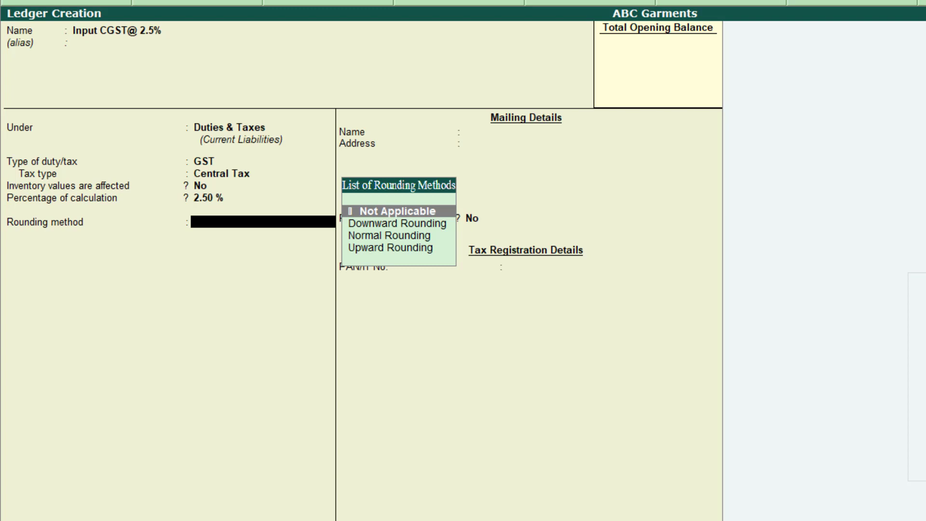
{"action": "key", "text": "Return"}
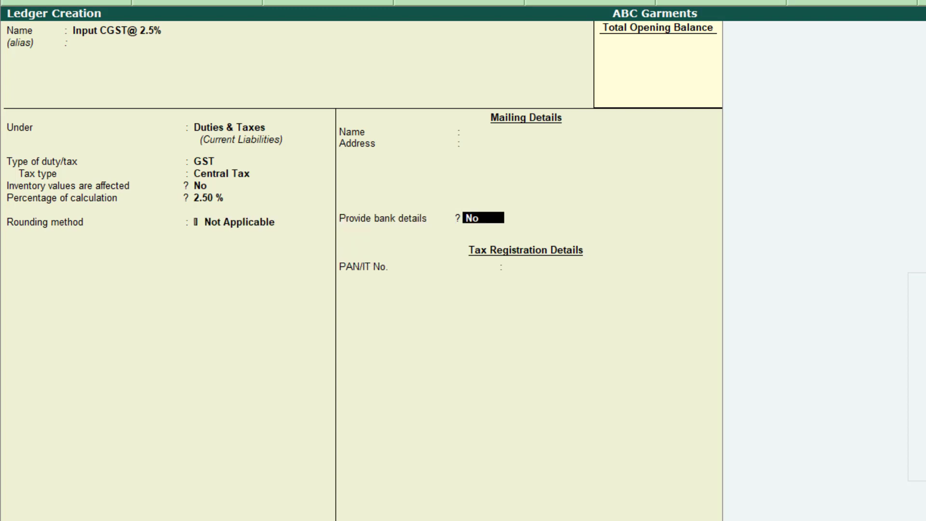
{"action": "key", "text": "Return"}
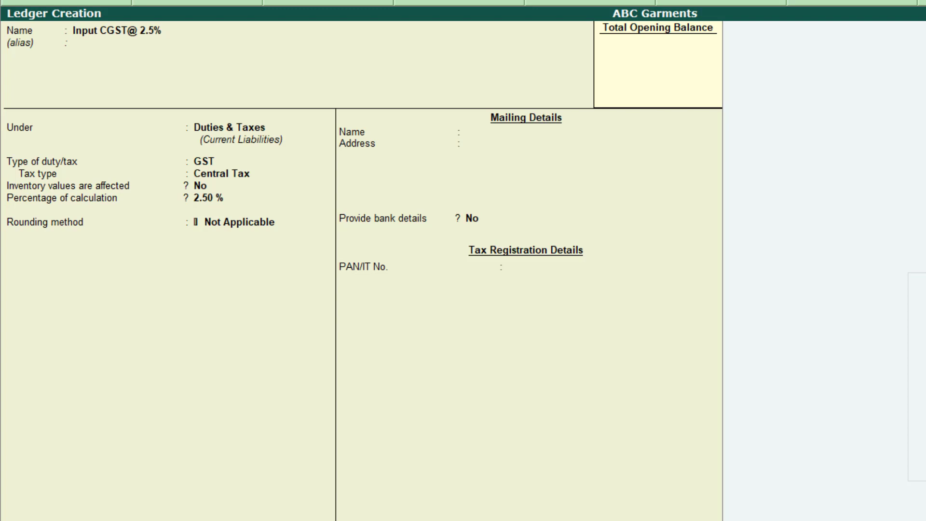
{"action": "key", "text": "ctrl+a"}
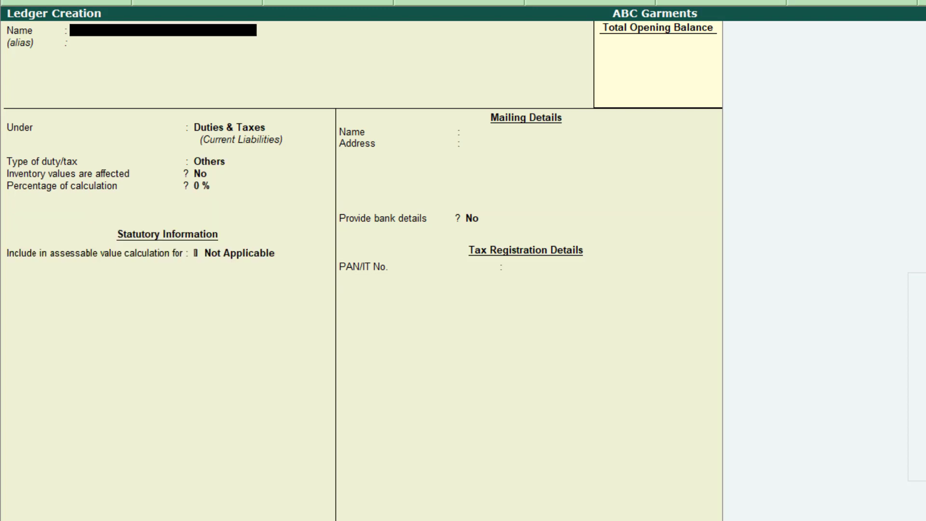
- Name the second ledger "Input Sgst @ 2.%" without an alias
{"action": "type", "text": "Input Sgst @ 2"}
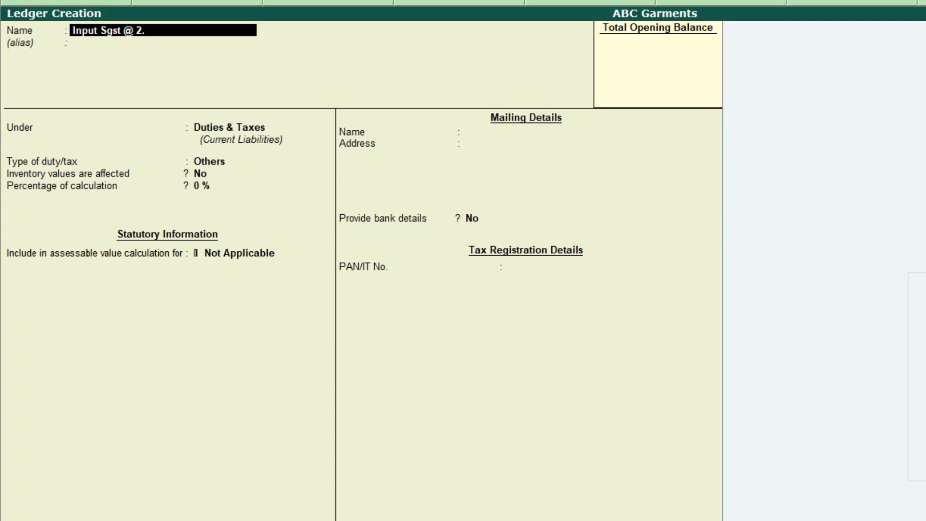
{"action": "type", "text": ".%"}
{"action": "key", "text": "Return"}
{"action": "key", "text": "Return"}
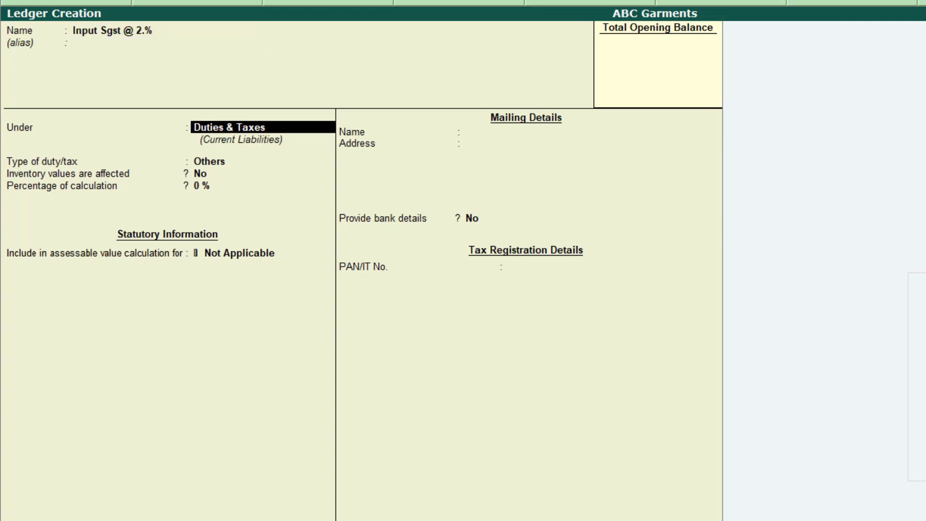
- Keep the Input Sgst ledger under Duties & Taxes and set its duty type to GST and tax type to State Tax
{"action": "key", "text": "Return"}
{"action": "key", "text": "Up"}
{"action": "key", "text": "Return"}
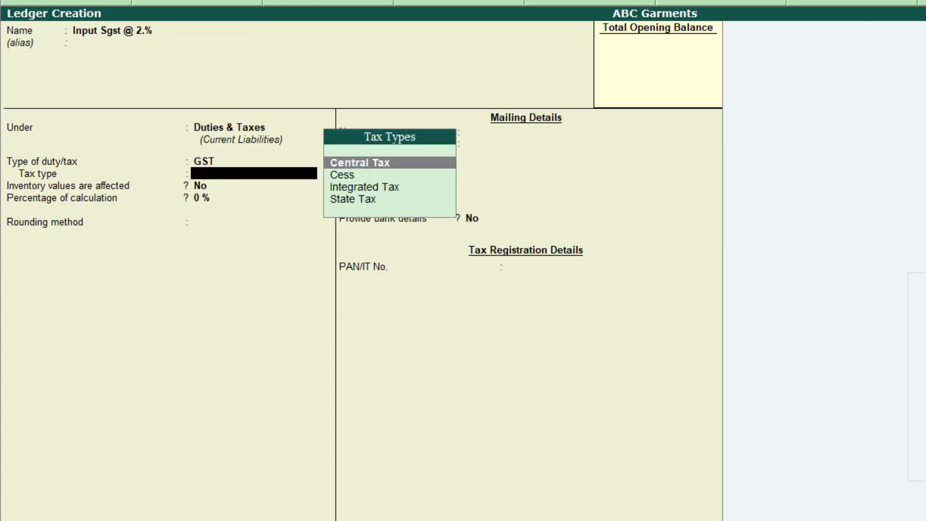
{"action": "key", "text": "Down"}
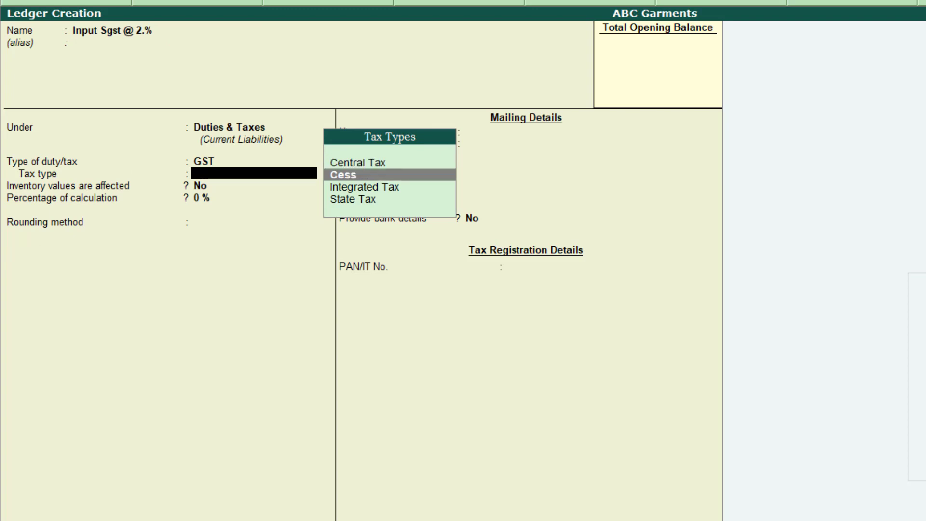
{"action": "key", "text": "Down"}
{"action": "key", "text": "Down"}
{"action": "key", "text": "Return"}
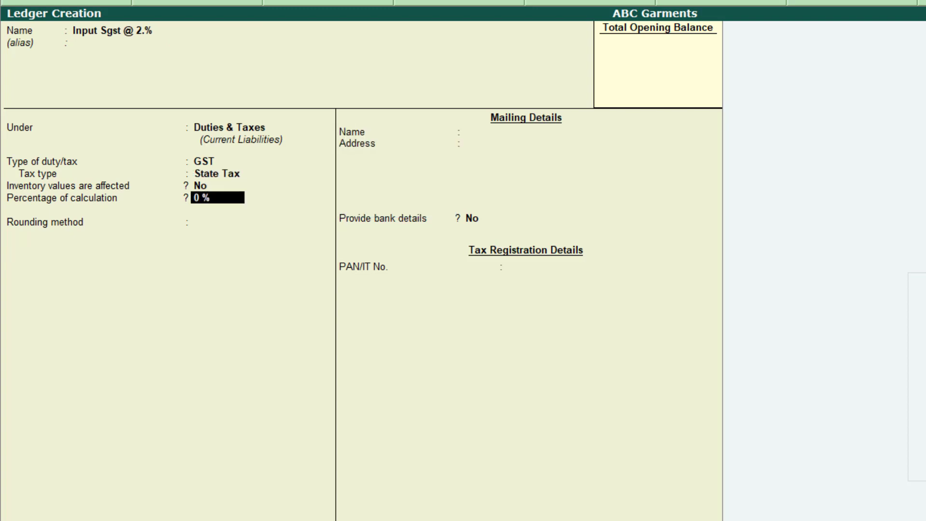
- Set the Input Sgst ledger's calculation percentage to 2.5% with rounding Not Applicable, and save it
{"action": "type", "text": "2.5"}
{"action": "key", "text": "Return"}
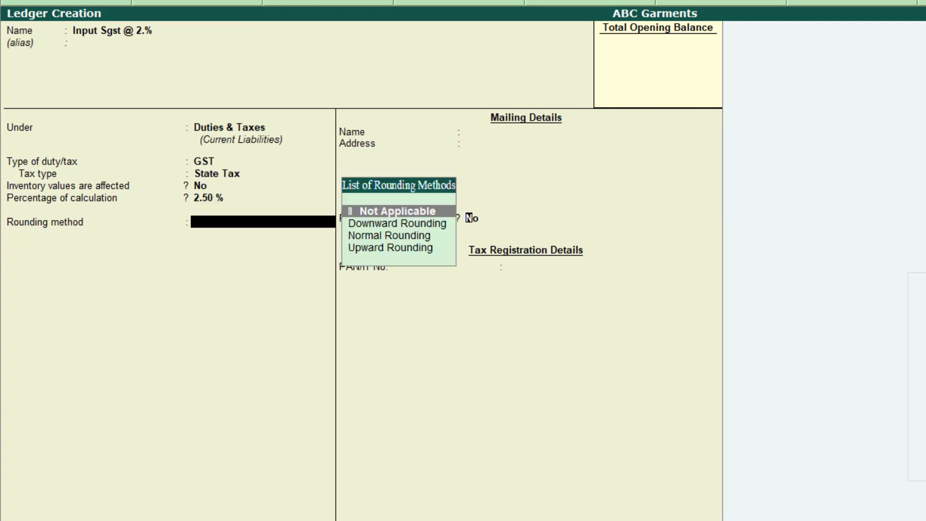
{"action": "key", "text": "Return"}
{"action": "key", "text": "ctrl+a"}
{"action": "type", "text": "O"}
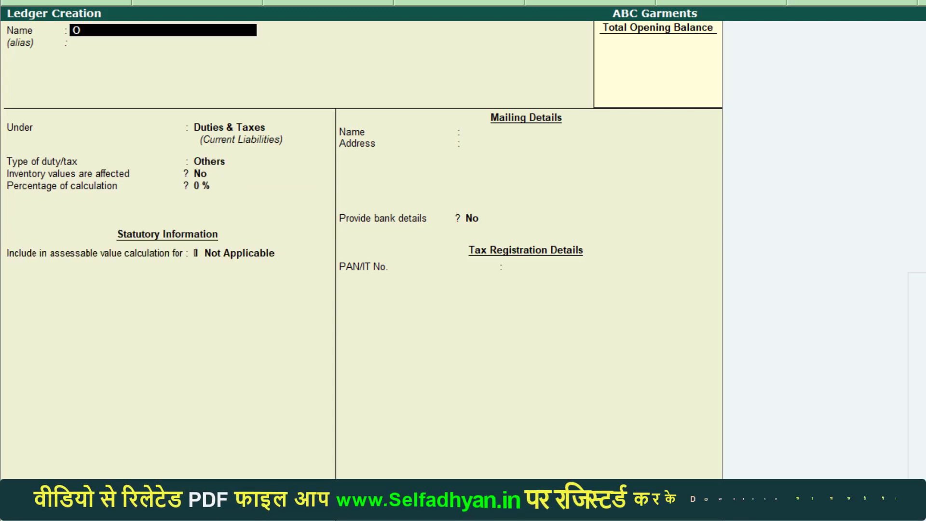
{"action": "type", "text": "utput C"}
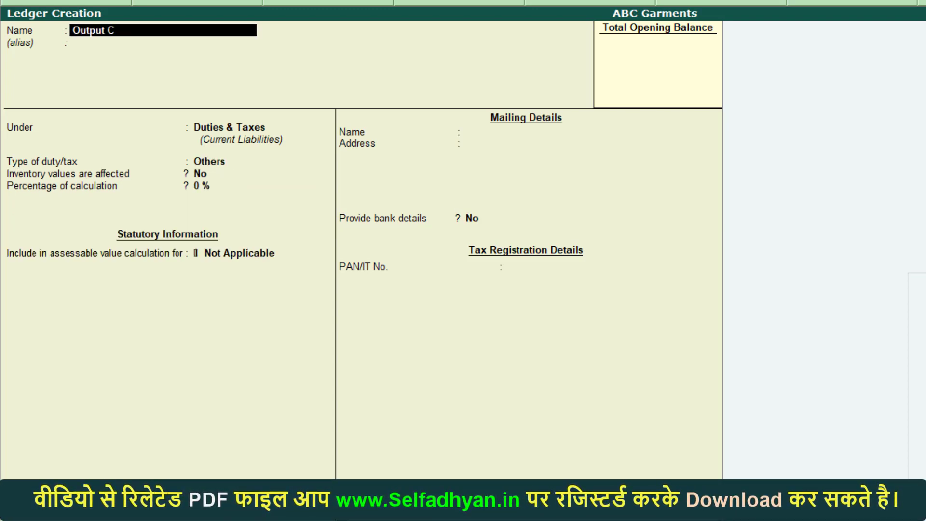
{"action": "type", "text": "GST"}
{"action": "key", "text": "BackSpace"}
{"action": "key", "text": "BackSpace"}
{"action": "key", "text": "BackSpace"}
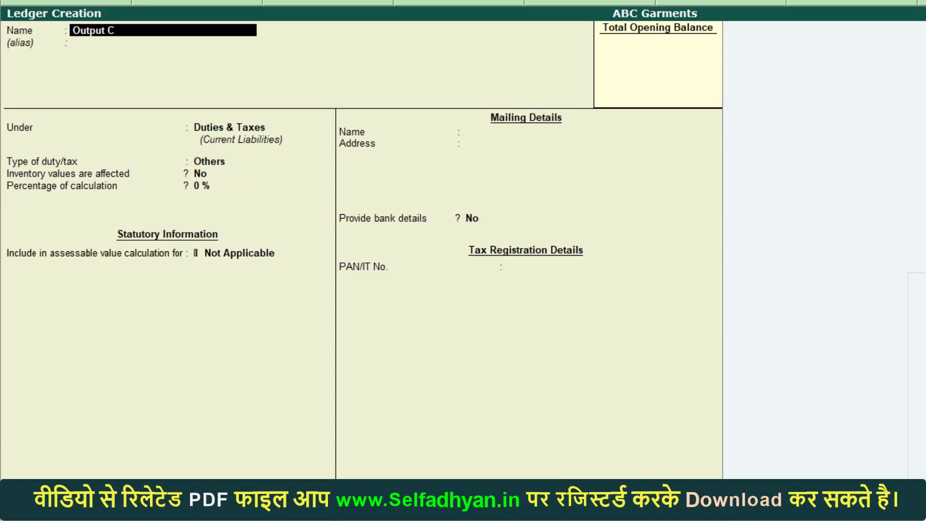
{"action": "type", "text": "GST 2.5%"}
{"action": "key", "text": "Home"}
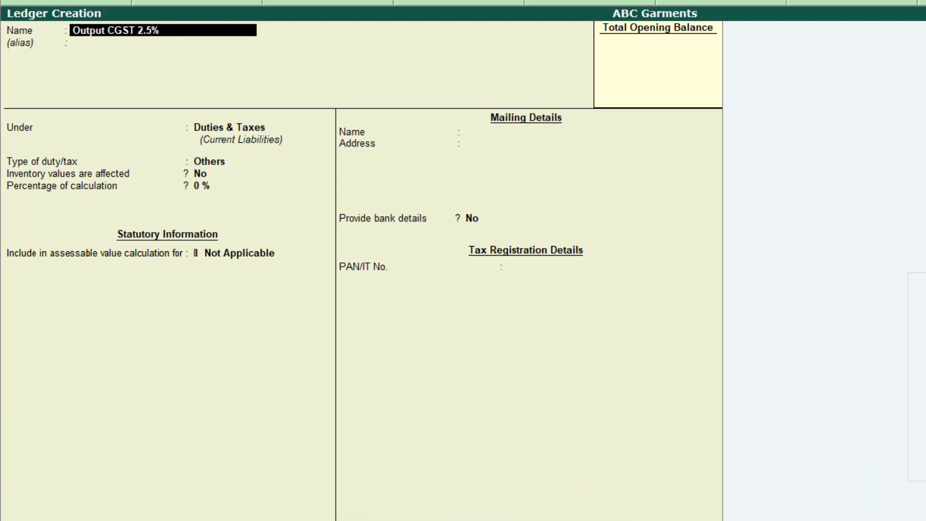
{"action": "key", "text": "Right"}
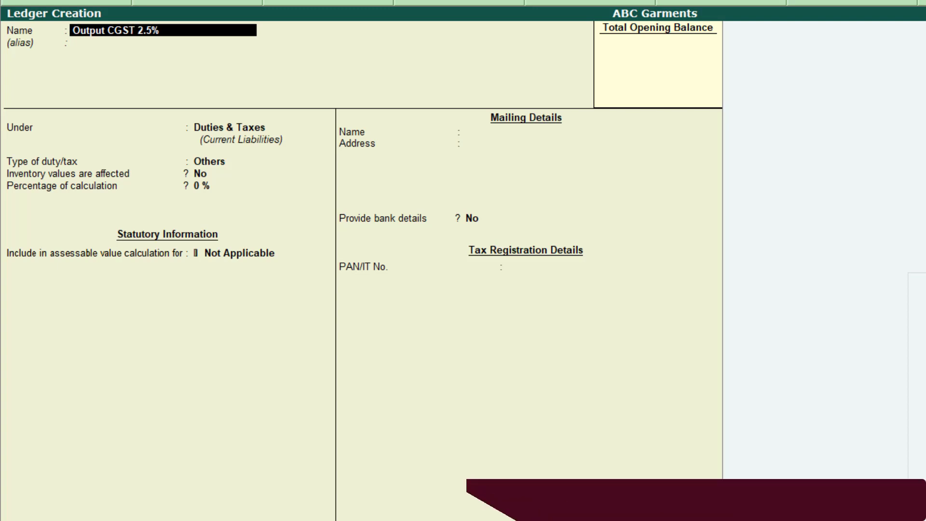
{"action": "key", "text": "Delete"}
{"action": "type", "text": "@"}
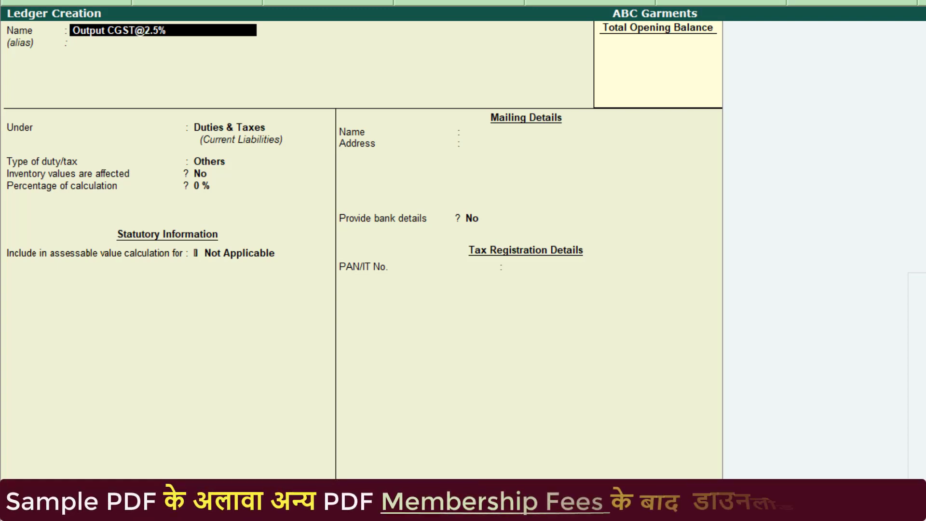
- Keep the Output CGST ledger under Duties & Taxes, set duty type GST, tax type Central Tax and calculation 0%, and save it with rounding Not Applicable
{"action": "key", "text": "Return"}
{"action": "key", "text": "Return"}
{"action": "key", "text": "Up"}
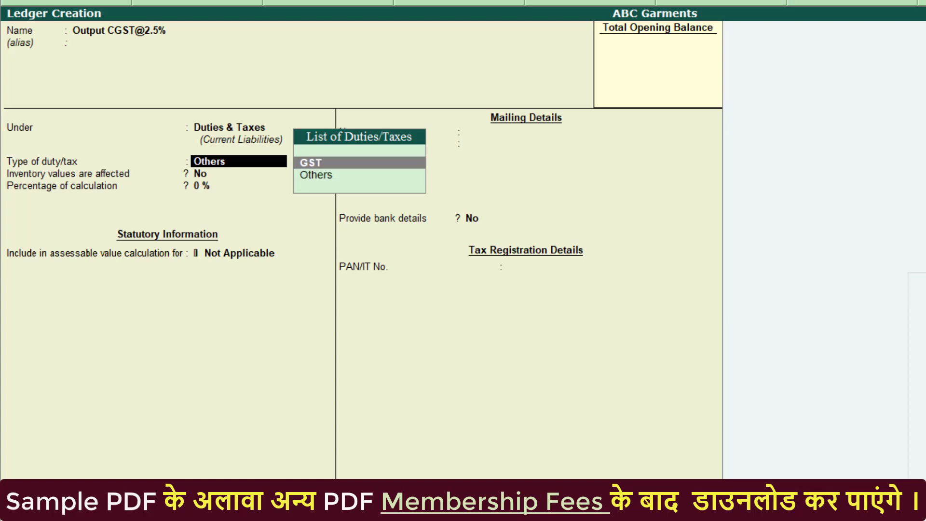
{"action": "key", "text": "Return"}
{"action": "key", "text": "Return"}
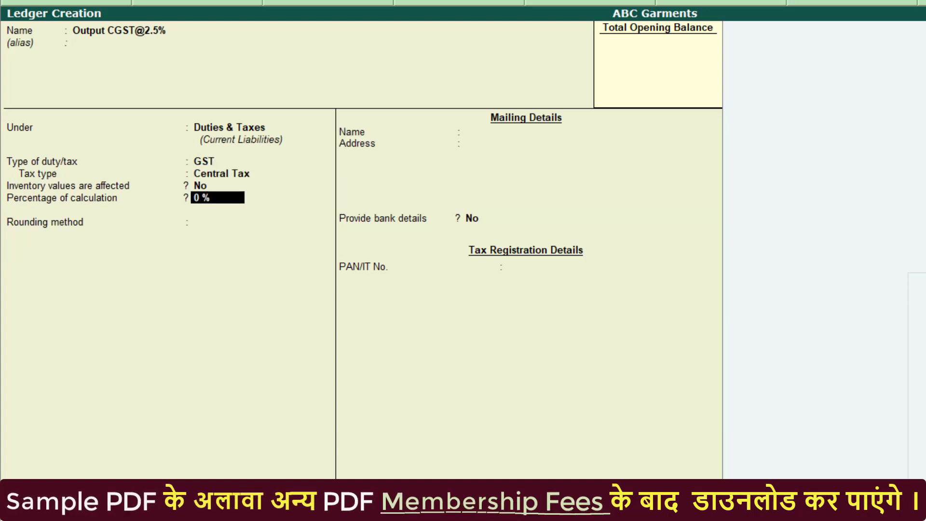
{"action": "key", "text": "Return"}
{"action": "key", "text": "Return"}
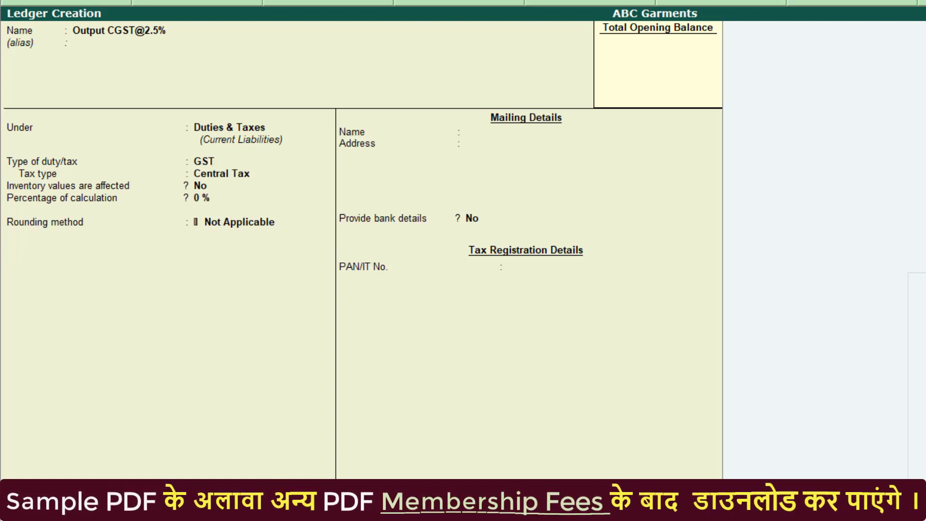
- Name the fourth ledger "Output SGST @ 2.5%" without an alias
{"action": "type", "text": "Outp"}
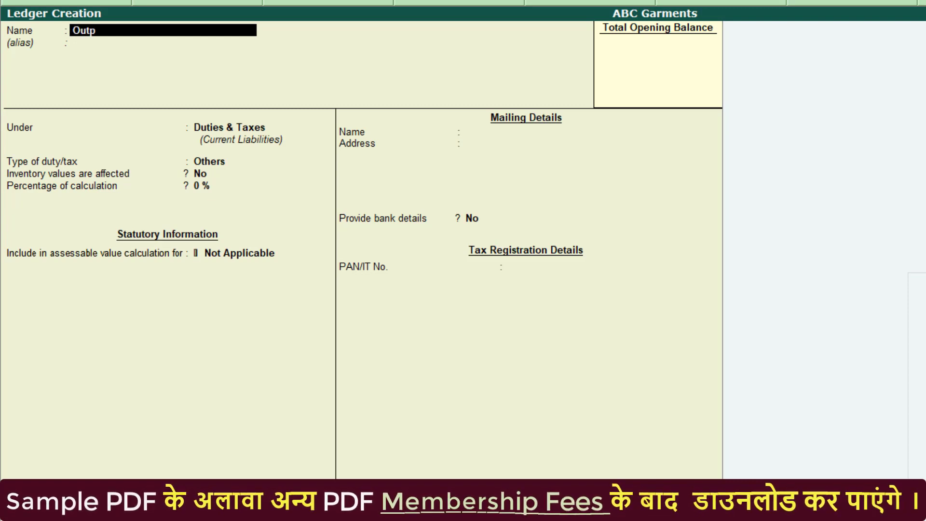
{"action": "type", "text": "ut SGST"}
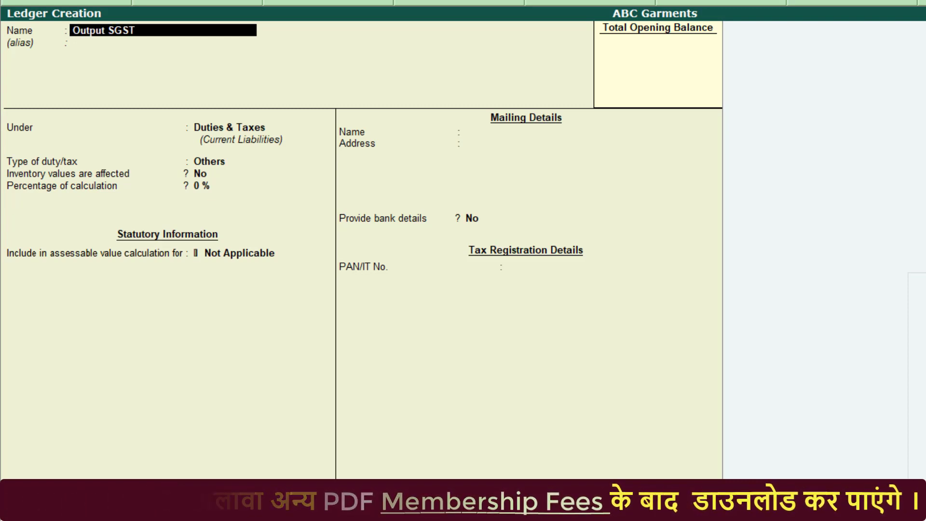
{"action": "type", "text": " @ 2.5%"}
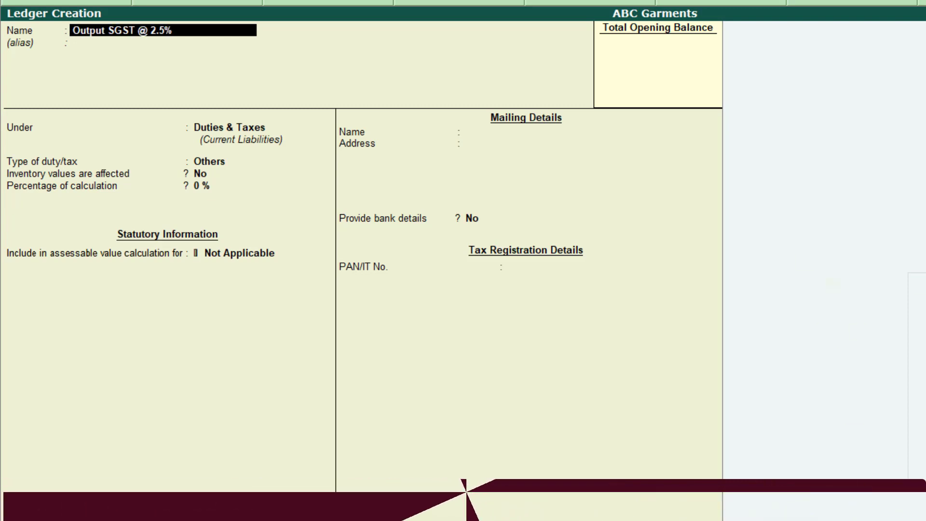
{"action": "key", "text": "Return"}
{"action": "key", "text": "Return"}
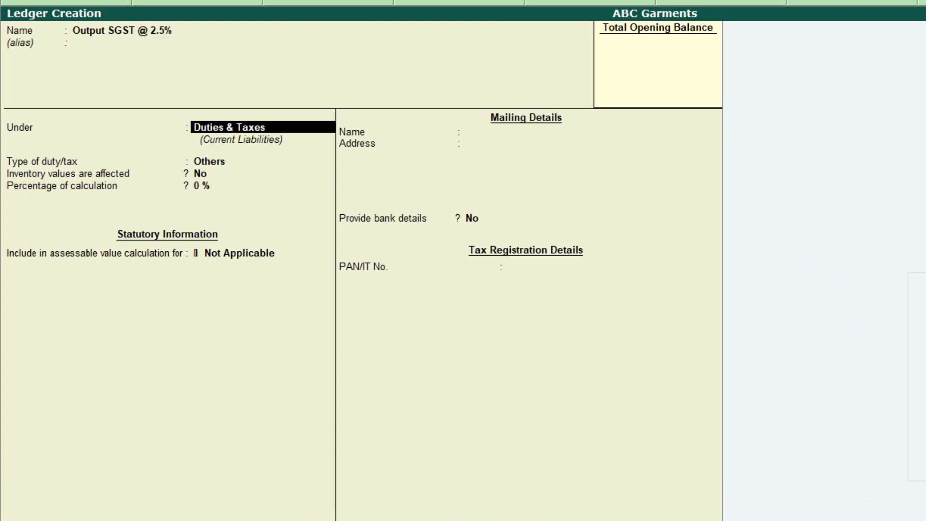
- Keep the Output SGST ledger under Duties & Taxes and set its duty type to GST and tax type to State Tax
{"action": "key", "text": "Return"}
{"action": "key", "text": "Up"}
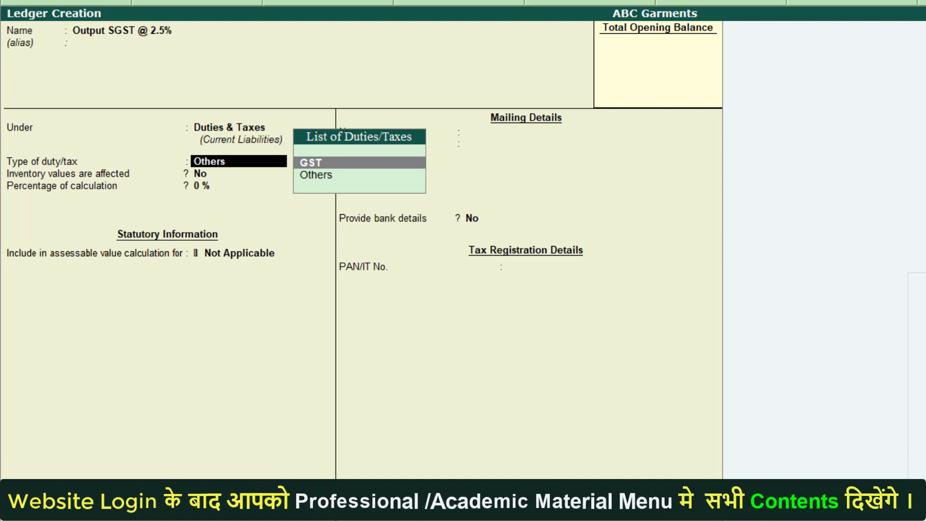
{"action": "key", "text": "Return"}
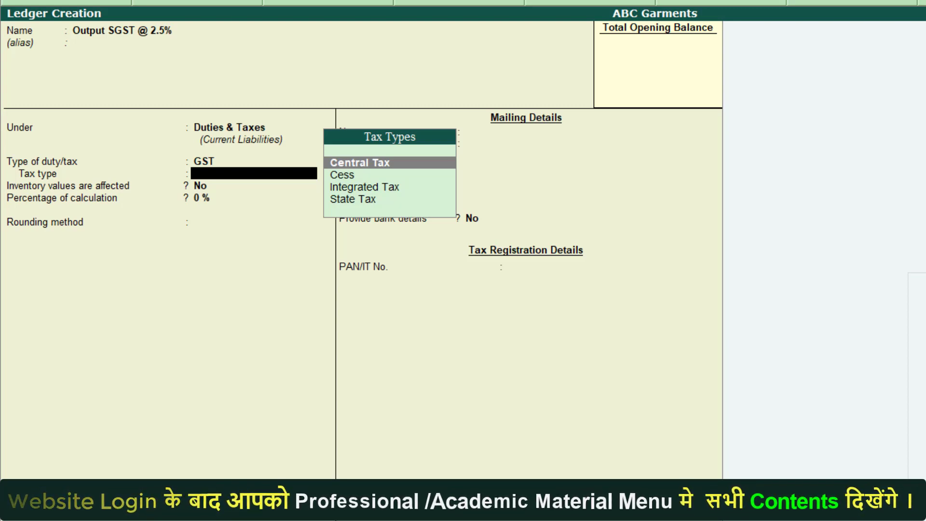
{"action": "key", "text": "Down"}
{"action": "key", "text": "Down"}
{"action": "key", "text": "Down"}
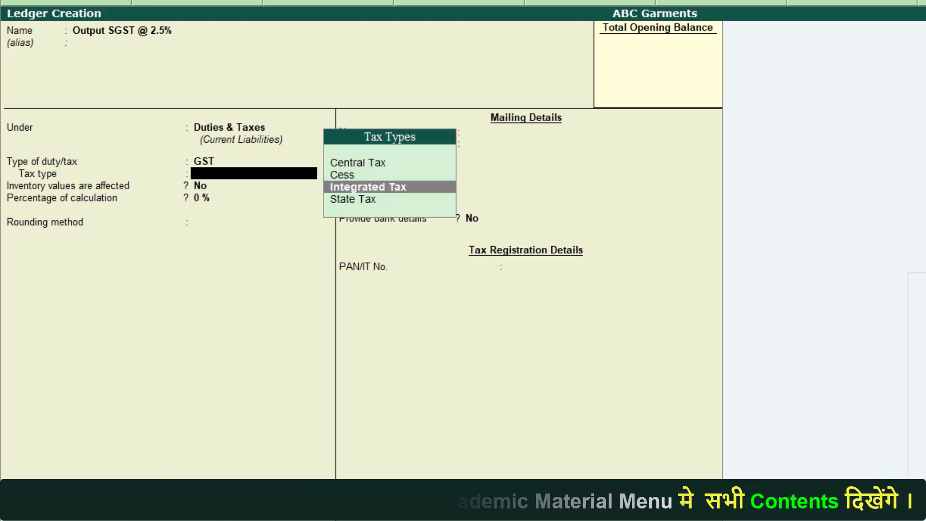
{"action": "key", "text": "Return"}
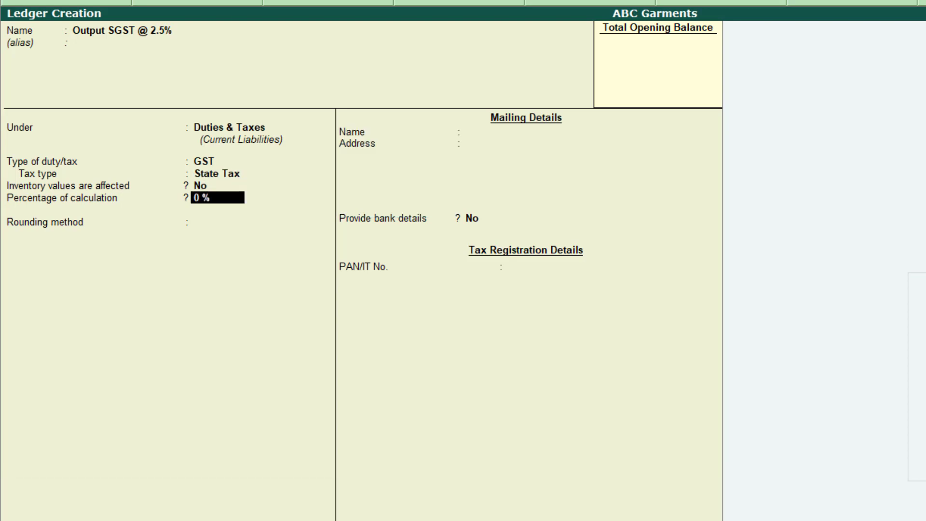
- Set the Output SGST ledger's calculation percentage to 2.5% with rounding Not Applicable and no bank details, and save it
{"action": "type", "text": "2.5"}
{"action": "key", "text": "Return"}
{"action": "key", "text": "Return"}
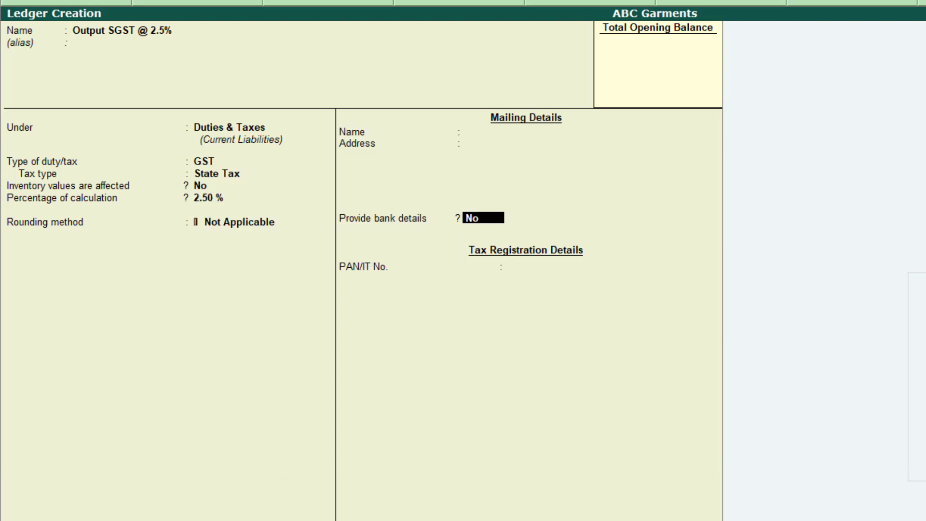
{"action": "key", "text": "Return"}
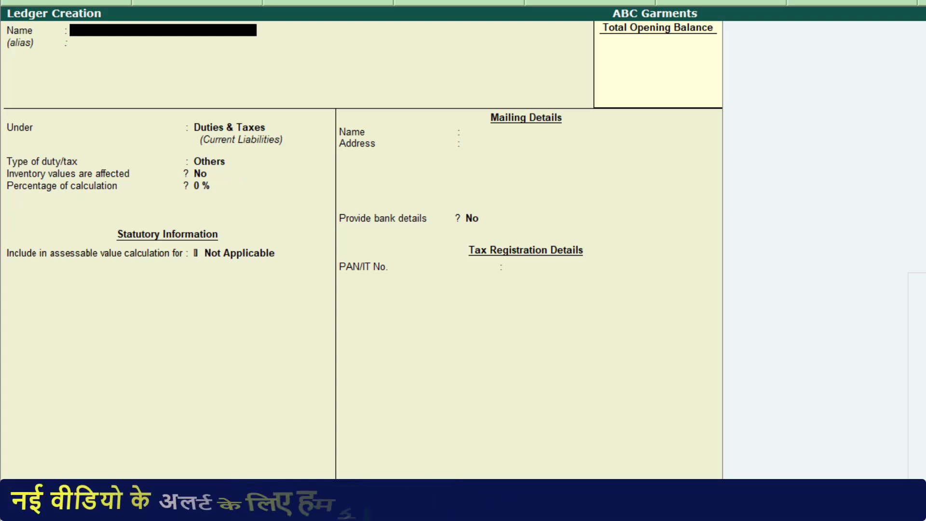
- Name the fifth ledger "Local Purchase @ 5%" without an alias
{"action": "type", "text": "Local P"}
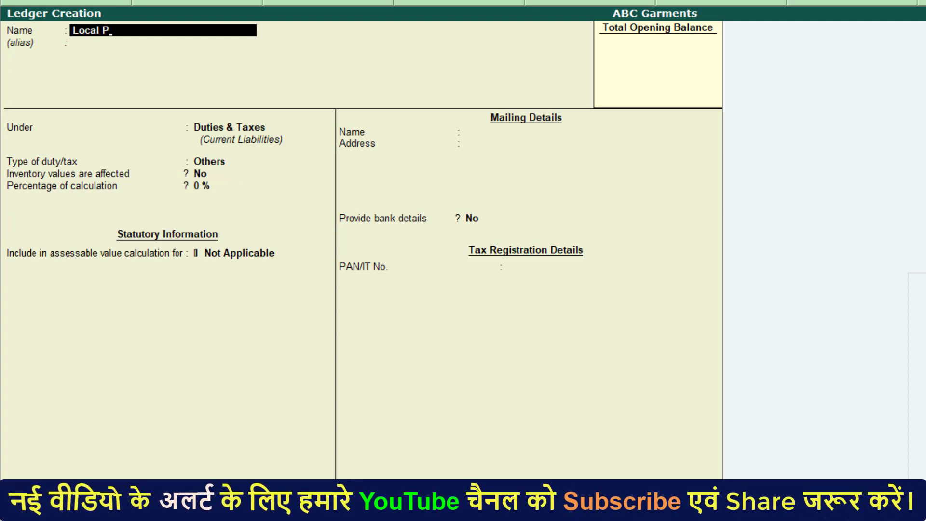
{"action": "type", "text": "urchas"}
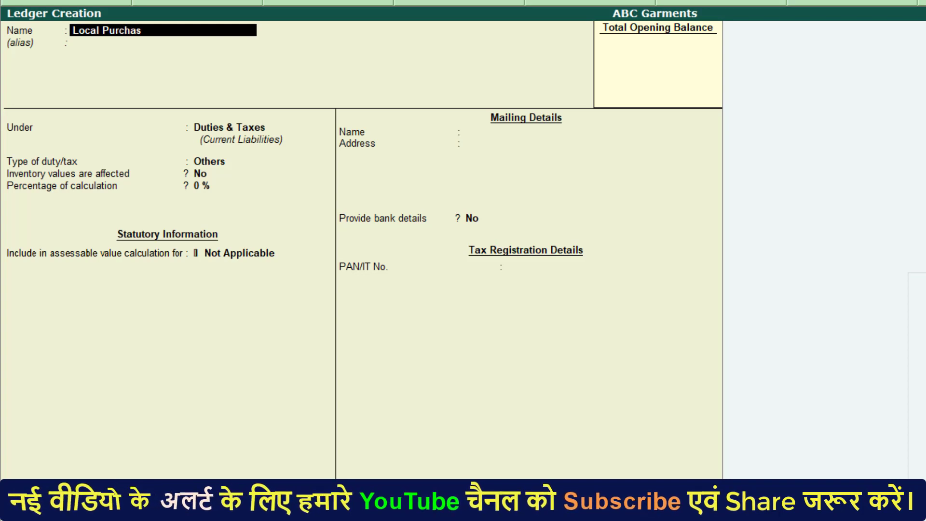
{"action": "type", "text": "e @ 5%"}
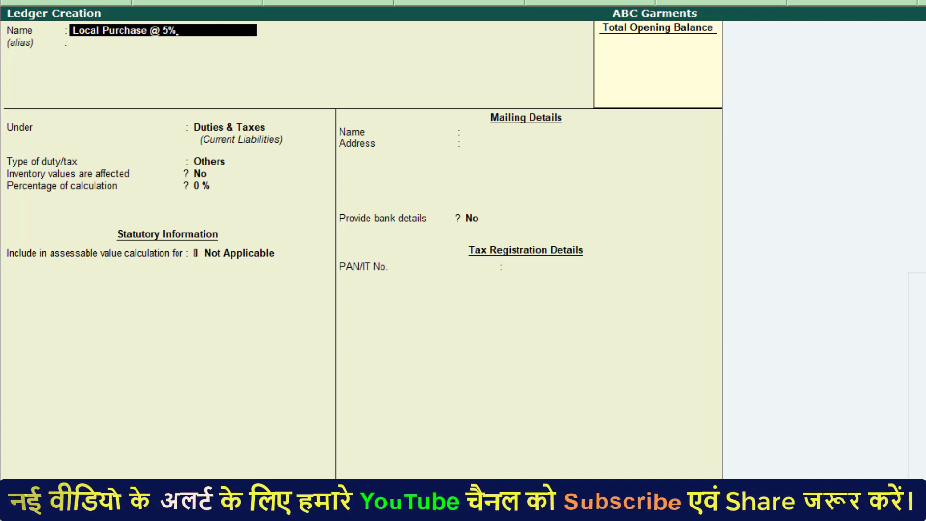
{"action": "key", "text": "Return"}
{"action": "key", "text": "Return"}
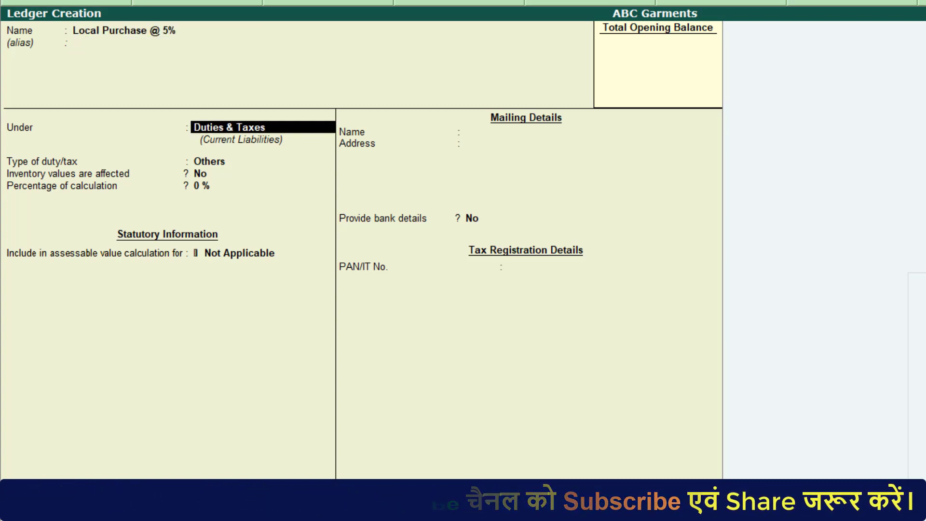
- Place the Local Purchase ledger under Purchase Accounts, with inventory values affected, ledger type Not Applicable and GST Applicable
{"action": "type", "text": "Pu"}
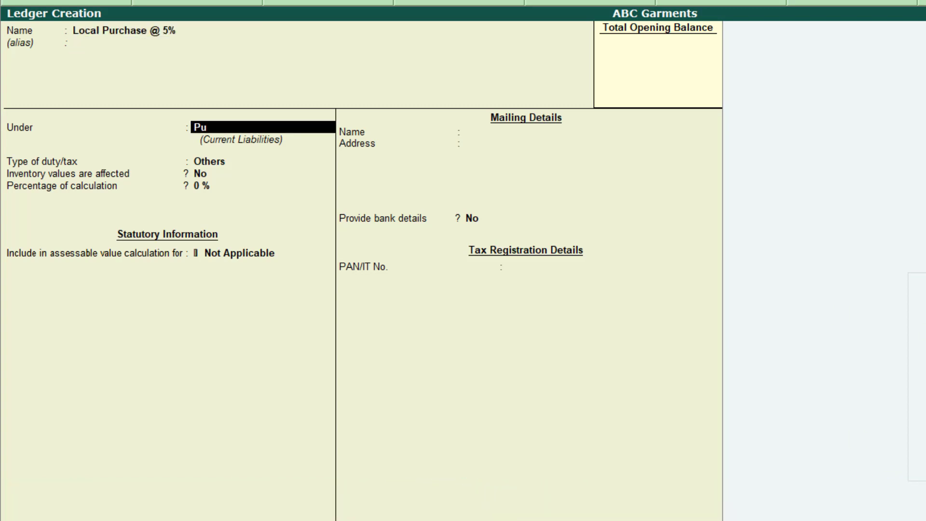
{"action": "key", "text": "Return"}
{"action": "key", "text": "Return"}
{"action": "key", "text": "Return"}
{"action": "key", "text": "Return"}
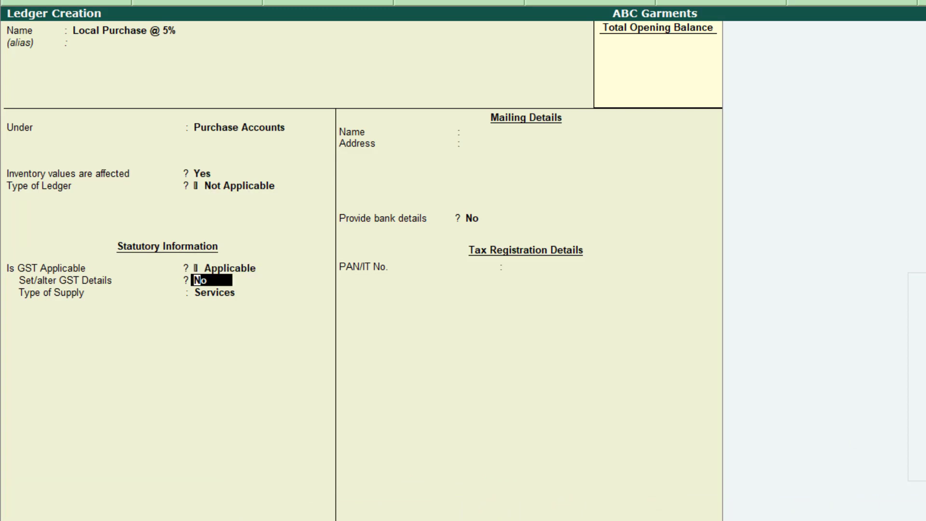
- Enable GST details for the Local Purchase ledger and set the transaction nature to Purchase Taxable with 5% integrated tax
{"action": "type", "text": "yes"}
{"action": "key", "text": "Return"}
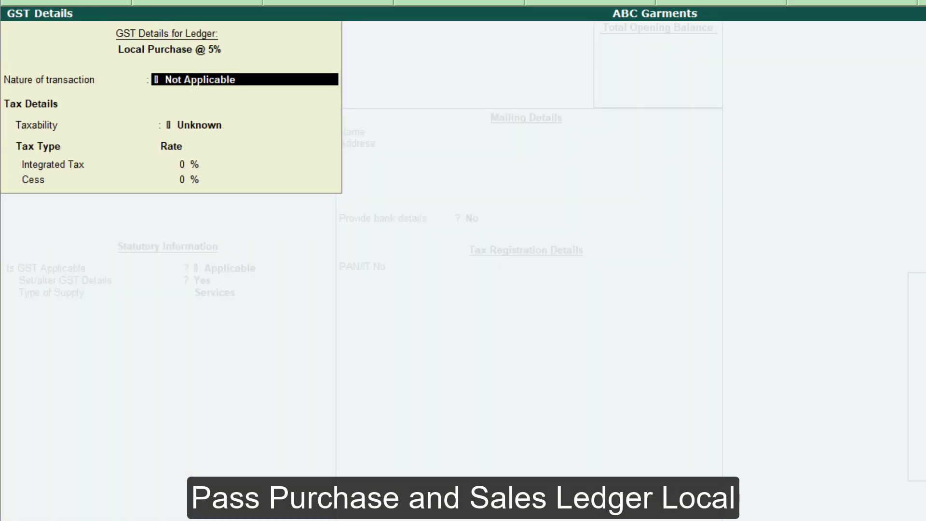
{"action": "key", "text": "Return"}
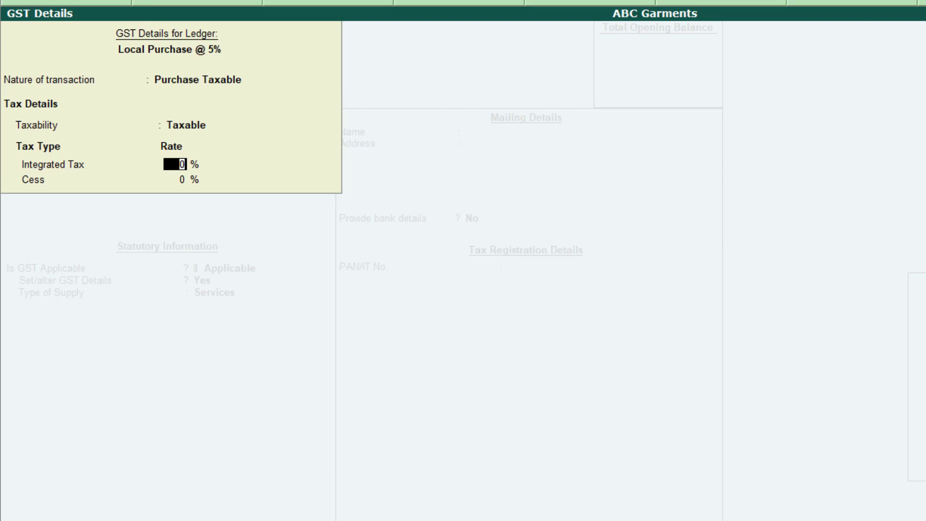
{"action": "type", "text": "5"}
- Configure the GST details to allow HSN/SAC details and show all GST tax types, leaving the other options at No
{"action": "key", "text": "F12"}
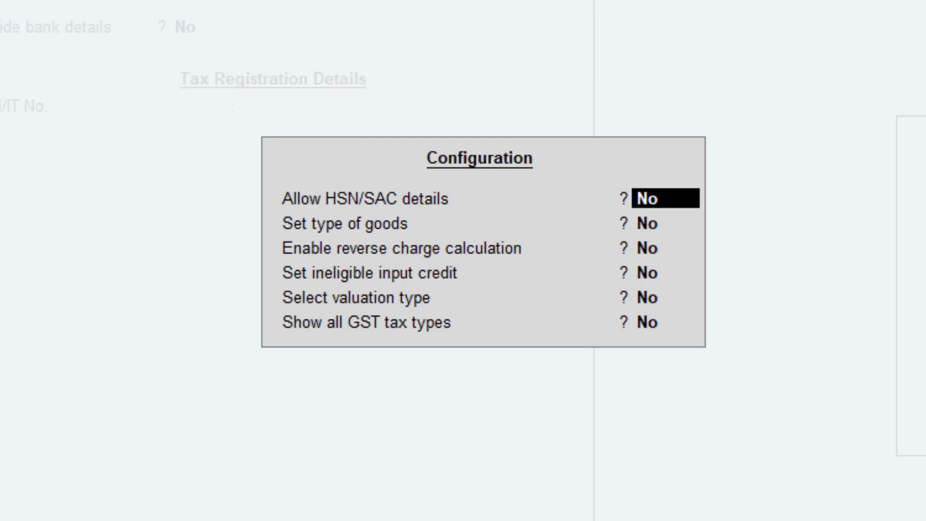
{"action": "type", "text": "y"}
{"action": "key", "text": "Return"}
{"action": "key", "text": "Return"}
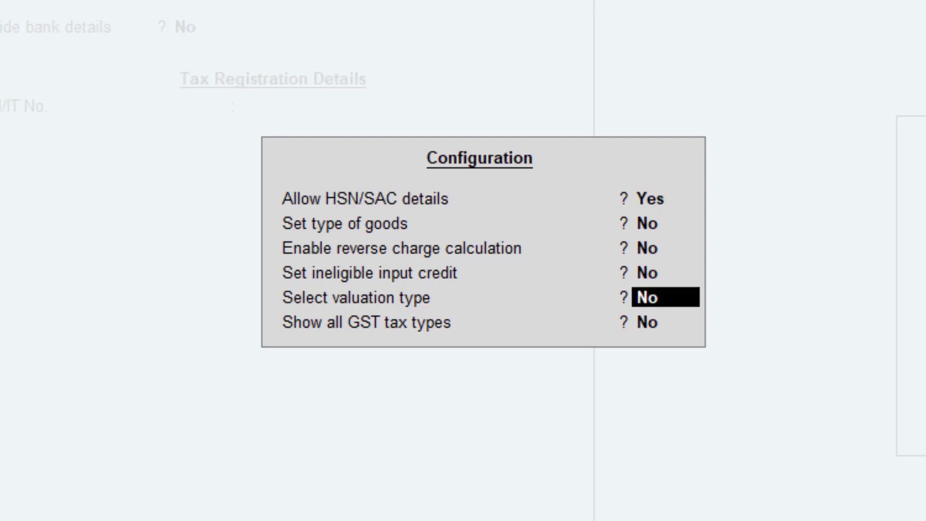
{"action": "key", "text": "Return"}
{"action": "type", "text": "y"}
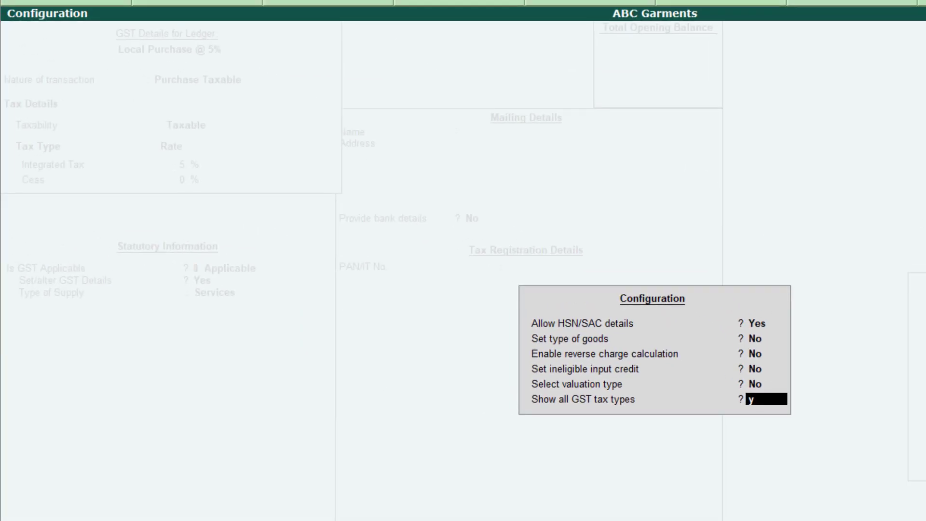
{"action": "key", "text": "Return"}
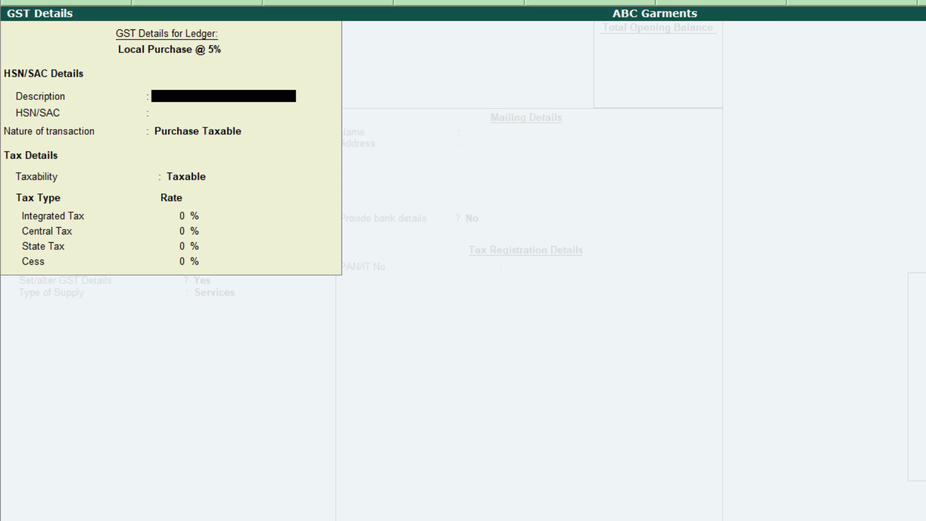
- Enter the HSN/SAC description "Garments" and the HSN/SAC code 9201 for the Local Purchase ledger
{"action": "type", "text": "Garments"}
{"action": "key", "text": "Return"}
{"action": "type", "text": "9201"}
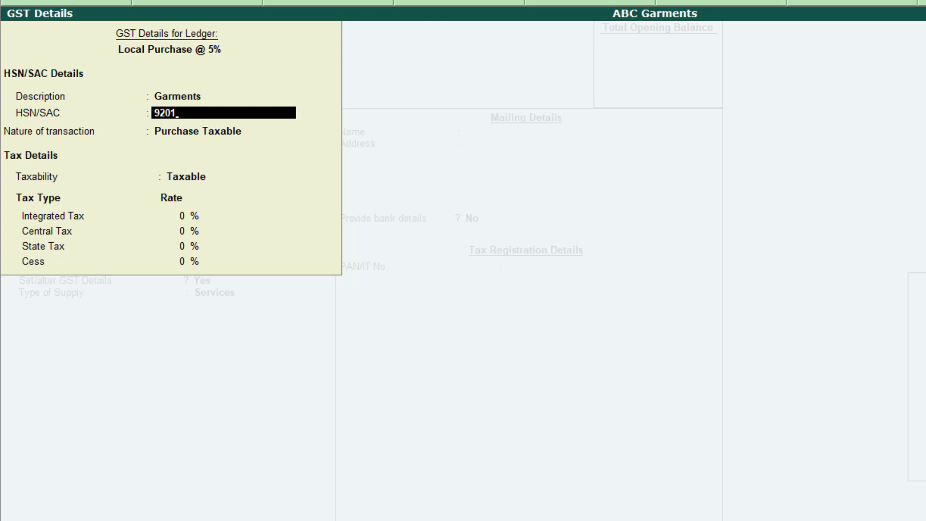
{"action": "key", "text": "Return"}
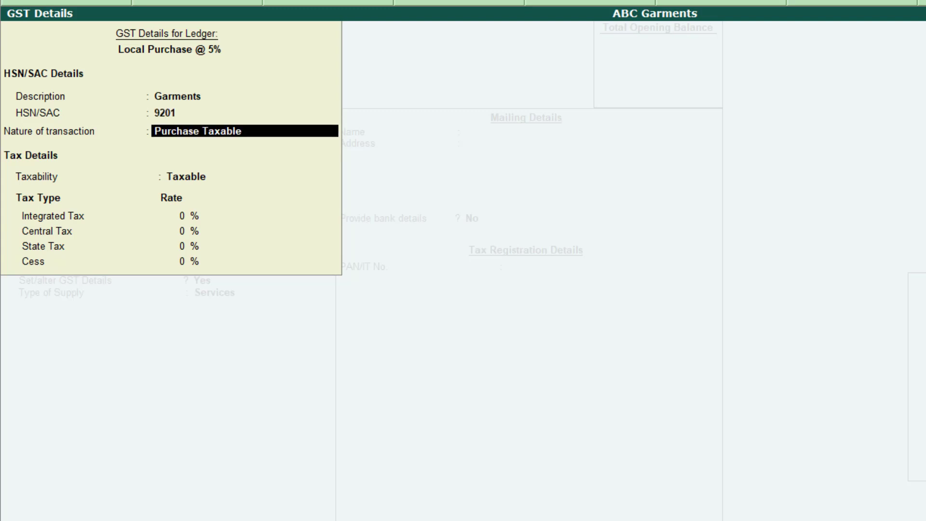
- Keep Purchase Taxable and set rates of 5% integrated, 2.50% central, 2.50% state and 0% cess, then accept the GST details
{"action": "key", "text": "Return"}
{"action": "type", "text": "5"}
{"action": "key", "text": "Return"}
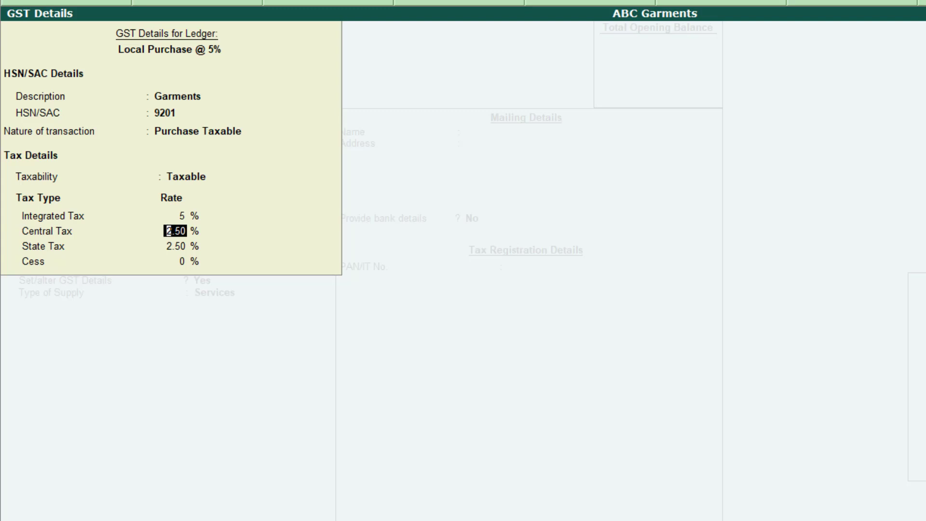
{"action": "key", "text": "Return"}
{"action": "key", "text": "Return"}
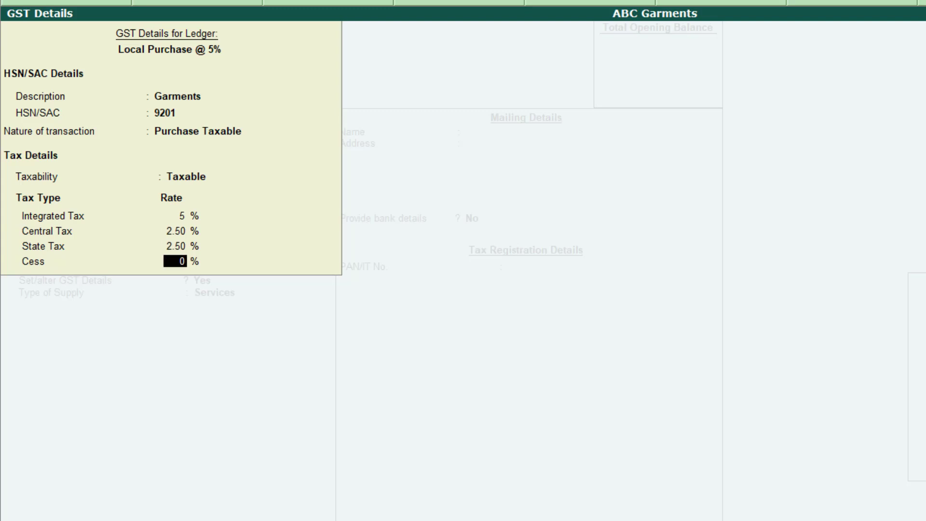
{"action": "key", "text": "Return"}
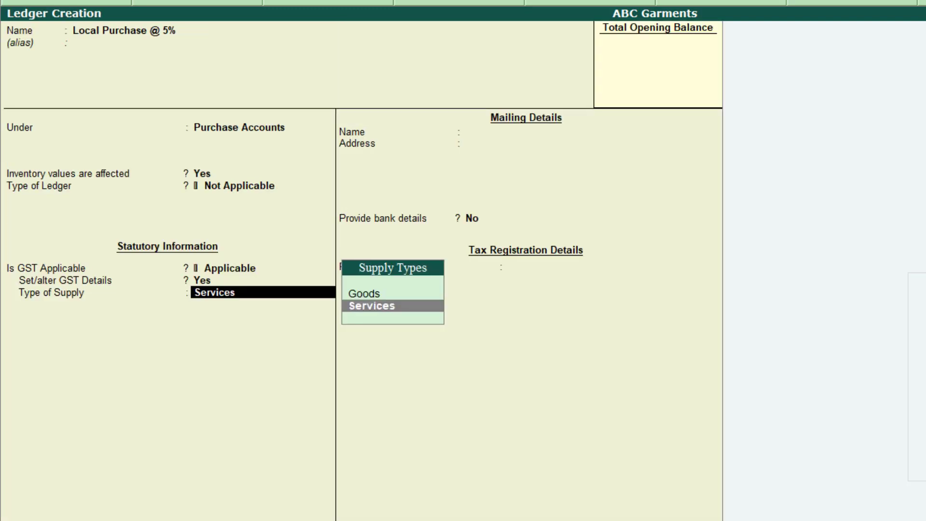
- Set the Local Purchase ledger's type of supply to Goods, leave bank details at No, and save the ledger
{"action": "key", "text": "Up"}
{"action": "key", "text": "Return"}
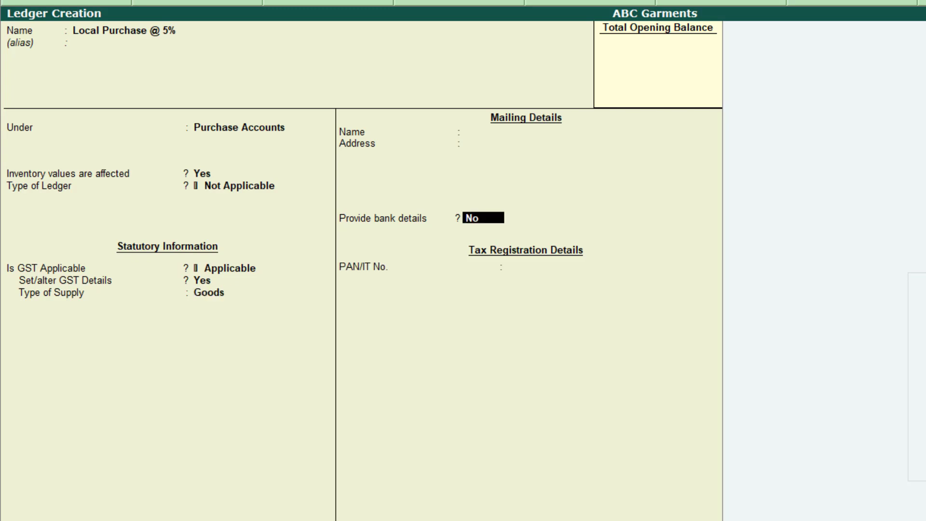
{"action": "key", "text": "Return"}
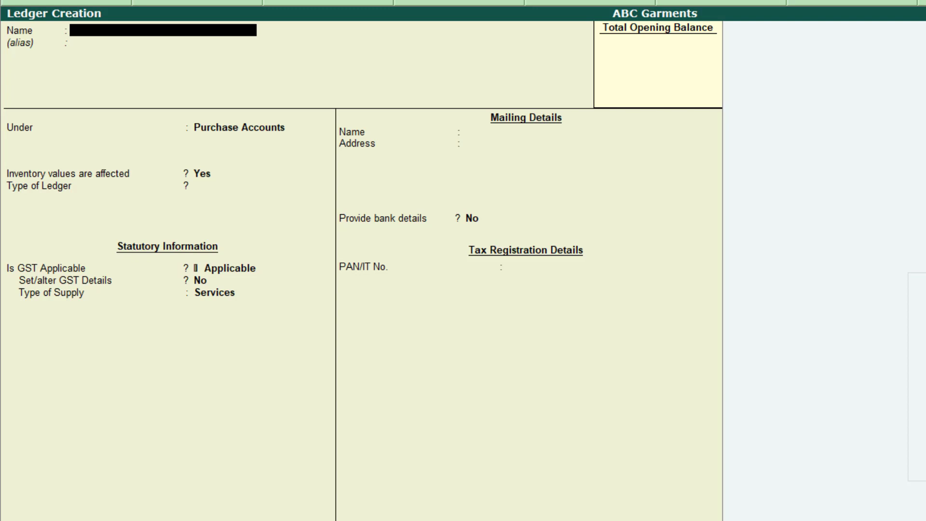
- Name the sixth ledger "Local Sales @ 5%" without an alias
{"action": "type", "text": "Sales"}
{"action": "type", "text": " @"}
{"action": "type", "text": " 5%"}
{"action": "type", "text": "Local"}
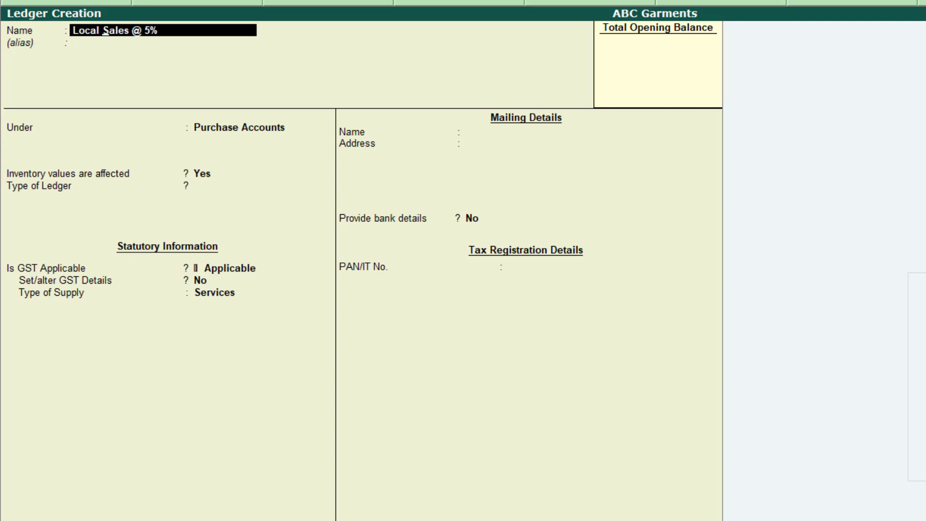
{"action": "key", "text": "Return"}
- Place the Local Sales ledger under Sales Accounts with inventory values affected and ledger type Not Applicable
{"action": "type", "text": "S"}
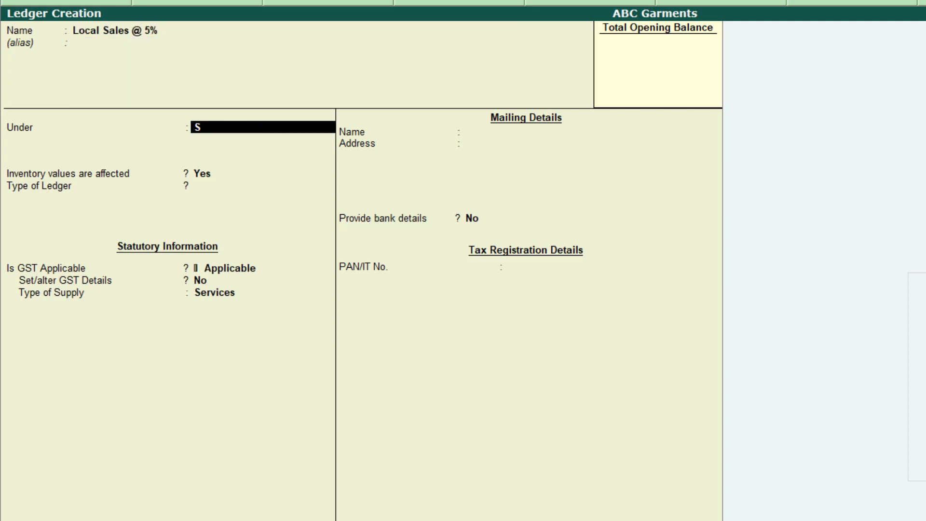
{"action": "key", "text": "Return"}
{"action": "key", "text": "Return"}
{"action": "key", "text": "Return"}
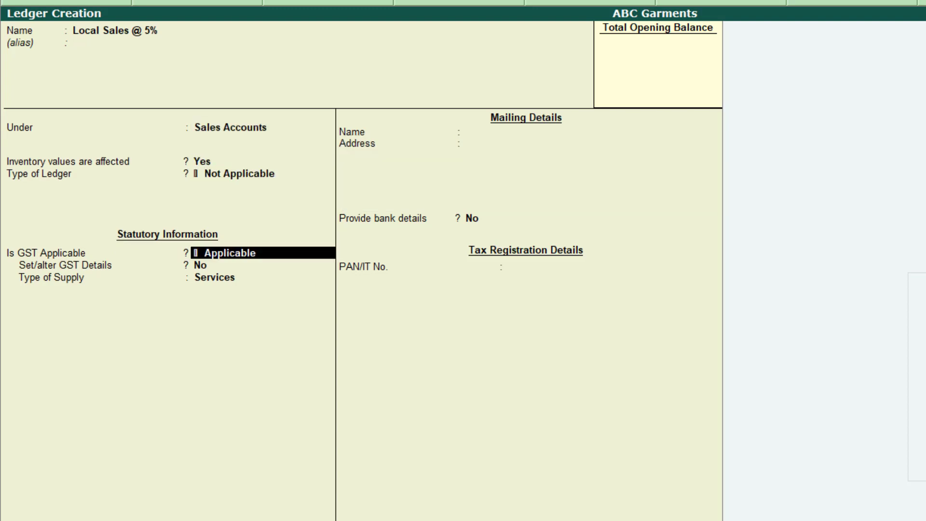
- Keep GST applicable for the Local Sales ledger, enable its GST details, and enter description "Garment" with HSN/SAC 9201
{"action": "key", "text": "Return"}
{"action": "type", "text": "yes"}
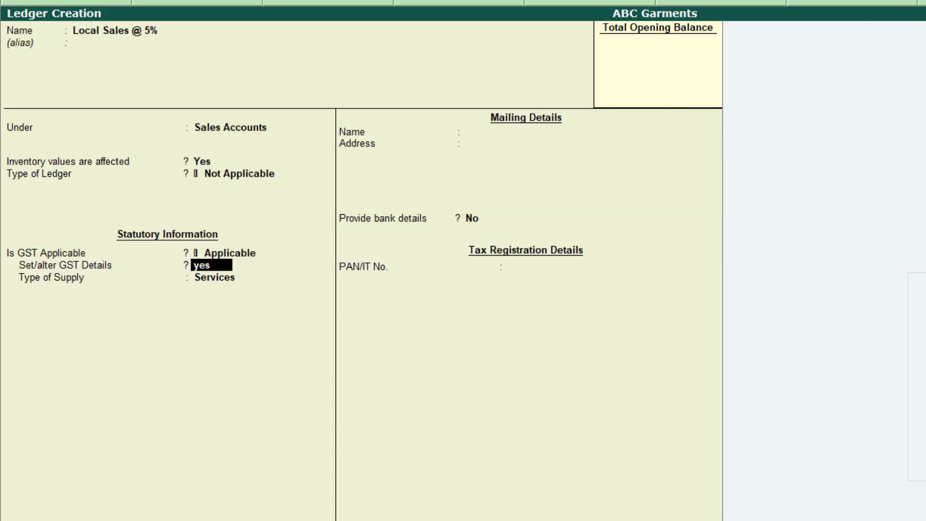
{"action": "key", "text": "Return"}
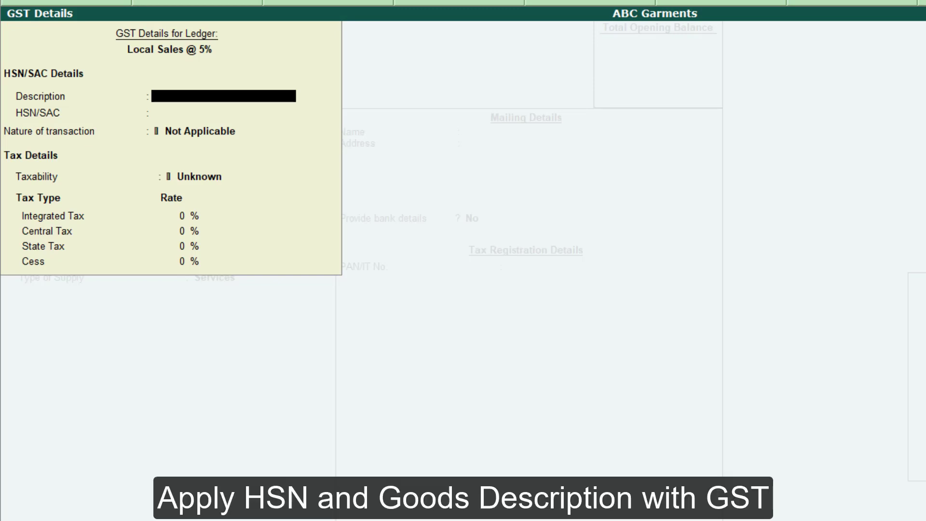
{"action": "type", "text": "Garment"}
{"action": "key", "text": "Return"}
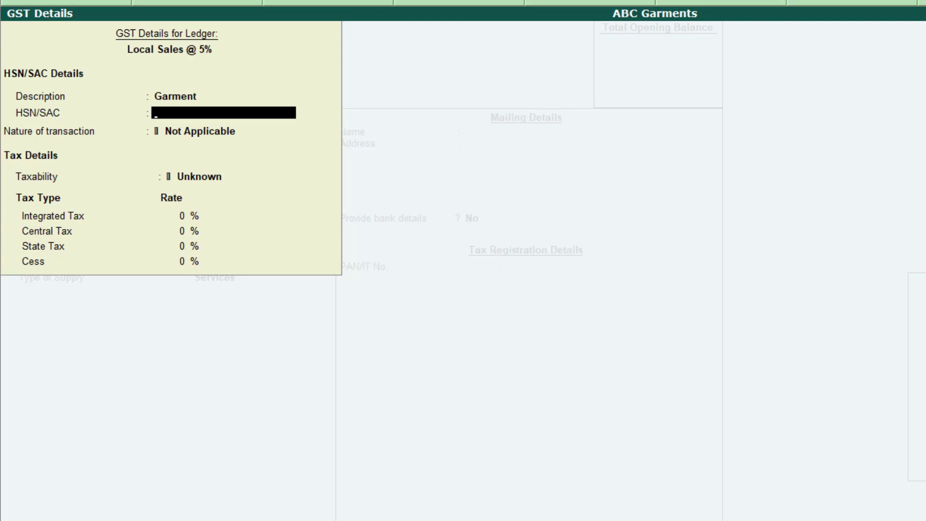
{"action": "type", "text": "9201"}
{"action": "key", "text": "Return"}
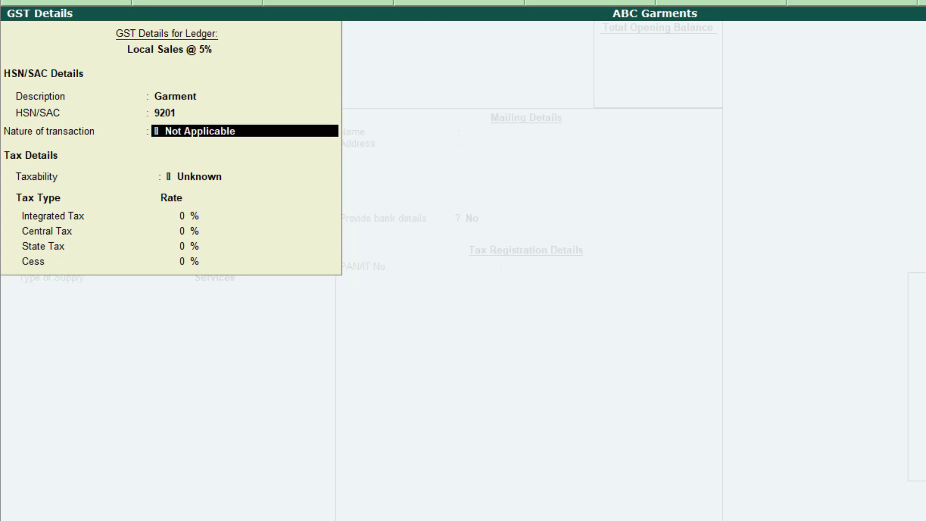
- Set the nature of transaction to Sales Taxable with 5% integrated, 2.50% central, 2.50% state and 0% cess, and accept the GST details
{"action": "type", "text": "S"}
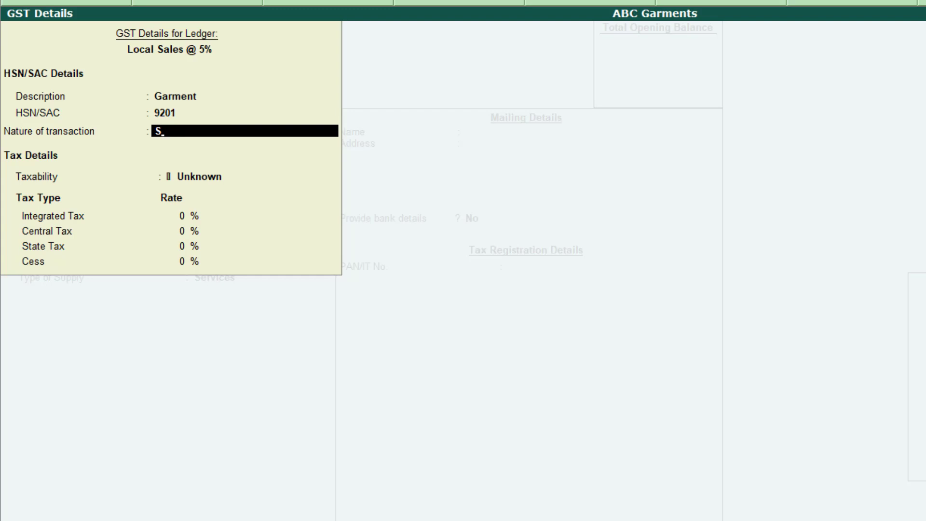
{"action": "key", "text": "Return"}
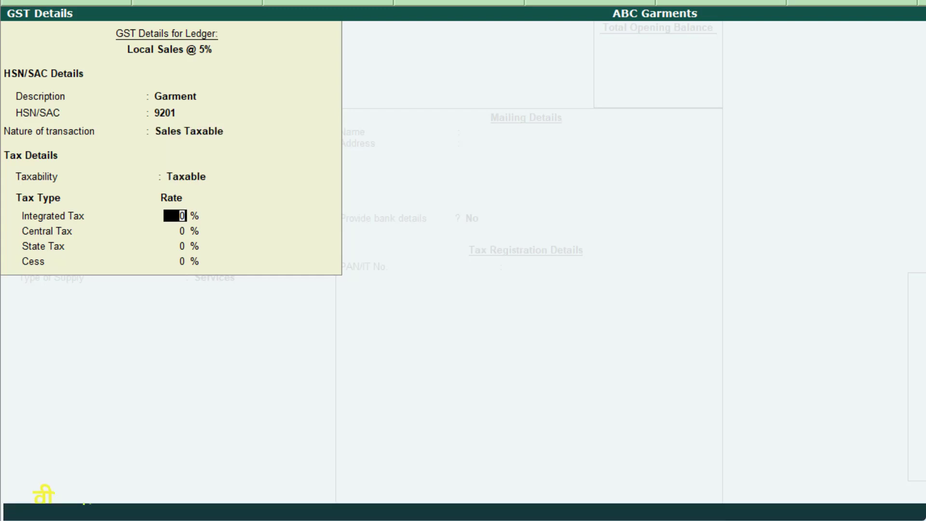
{"action": "type", "text": "5"}
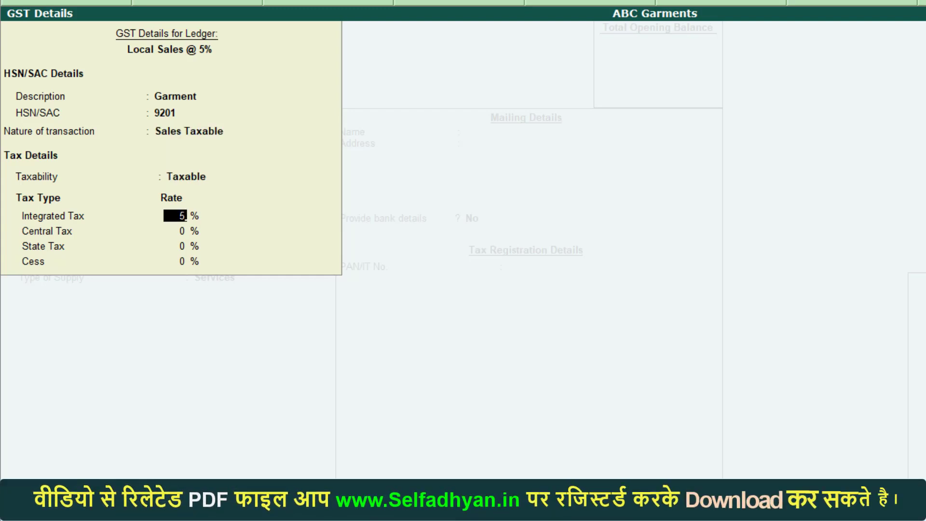
{"action": "key", "text": "Return"}
{"action": "key", "text": "Return"}
{"action": "key", "text": "Return"}
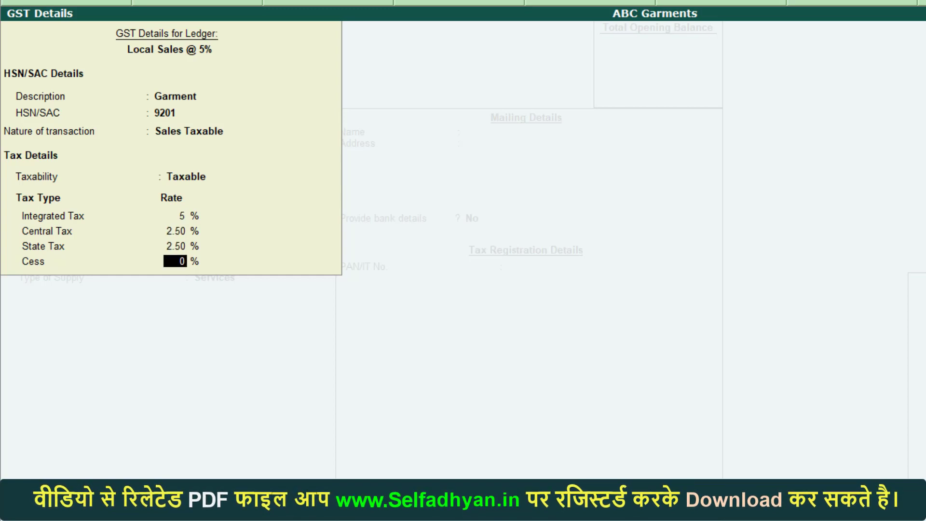
{"action": "key", "text": "Return"}
- Set the Local Sales ledger's type of supply to Goods, keep bank details at No, and save the ledger
{"action": "key", "text": "Return"}
{"action": "key", "text": "BackSpace"}
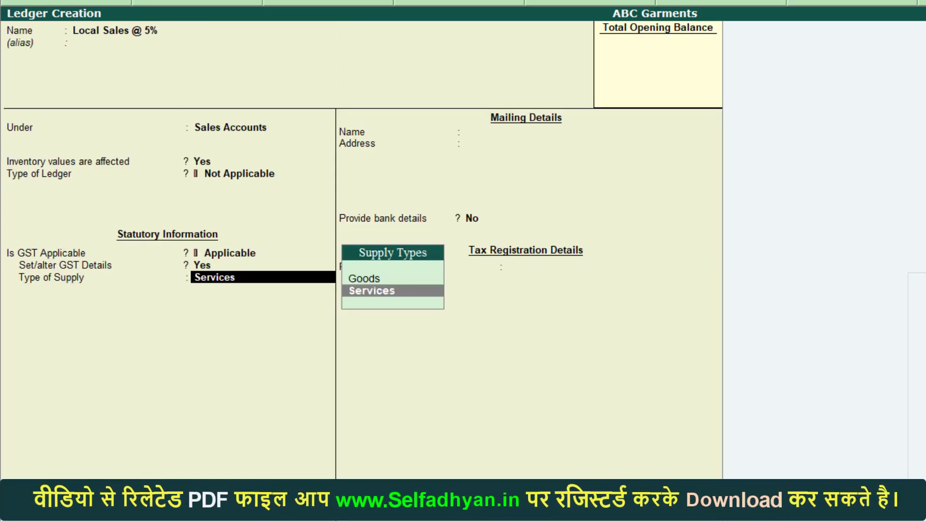
{"action": "key", "text": "Up"}
{"action": "key", "text": "Return"}
{"action": "key", "text": "Return"}
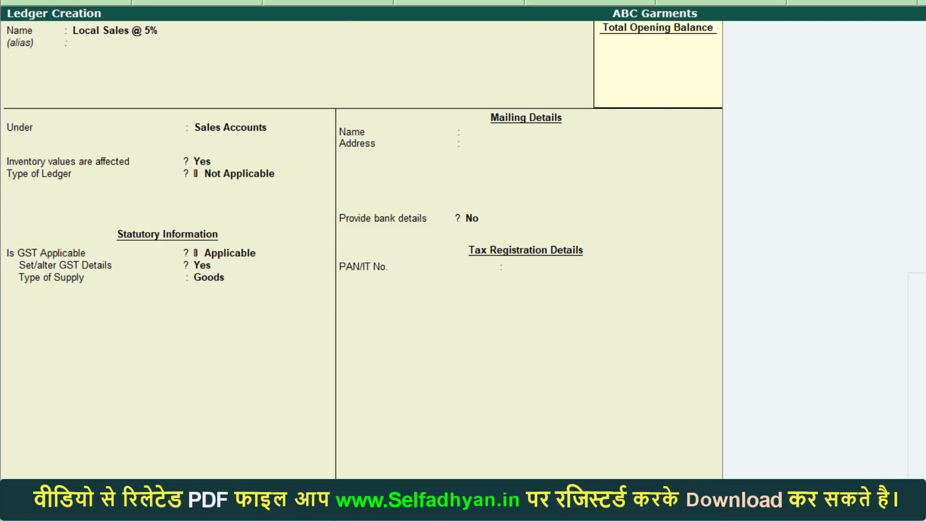
{"action": "key", "text": "Return"}
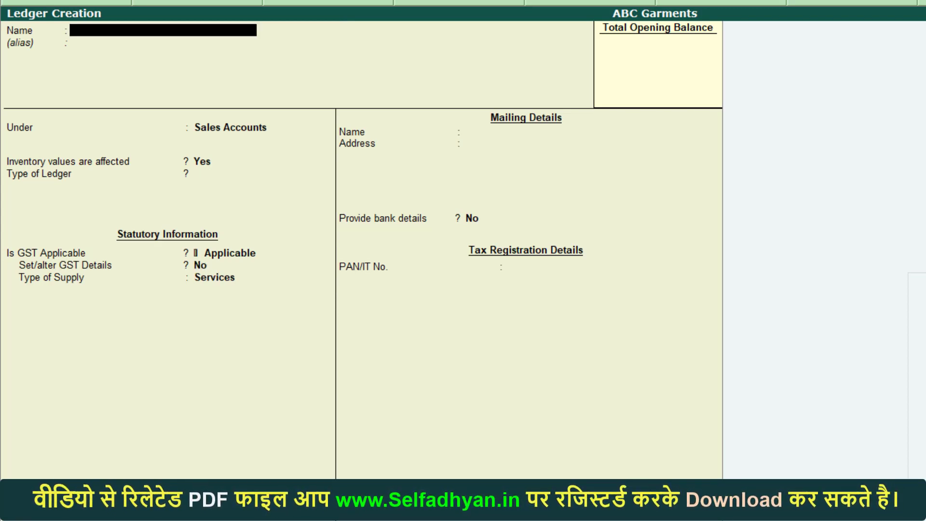
- Name the seventh ledger "Party A" without an alias and place it under Sundry Creditors
{"action": "type", "text": "Party A"}
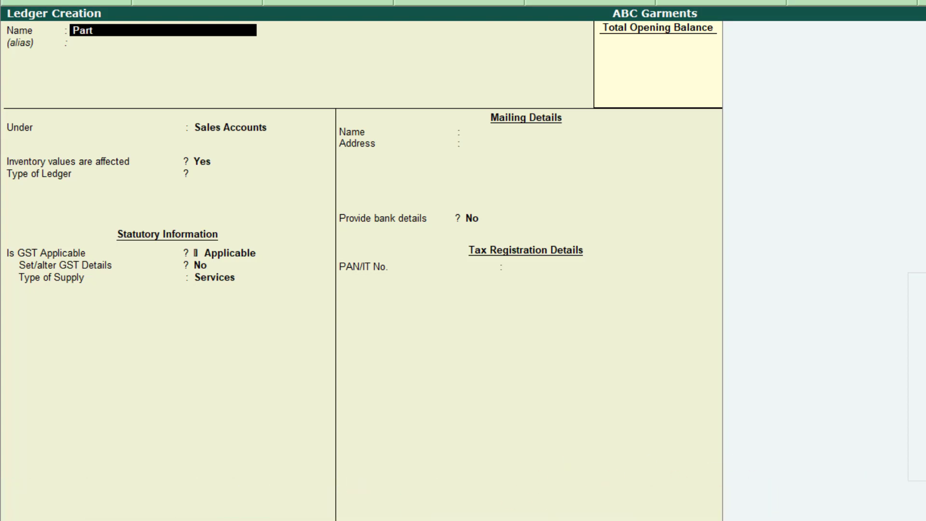
{"action": "key", "text": "Return"}
{"action": "key", "text": "Return"}
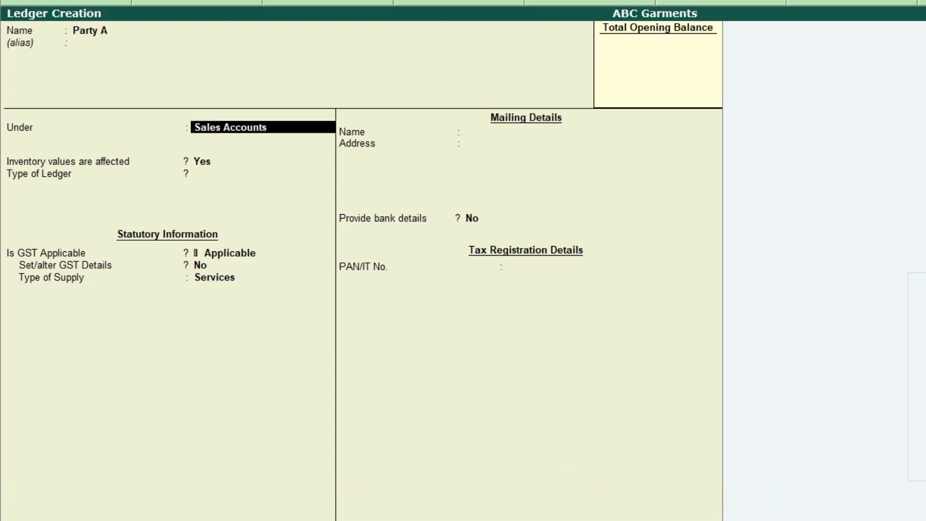
{"action": "type", "text": "S"}
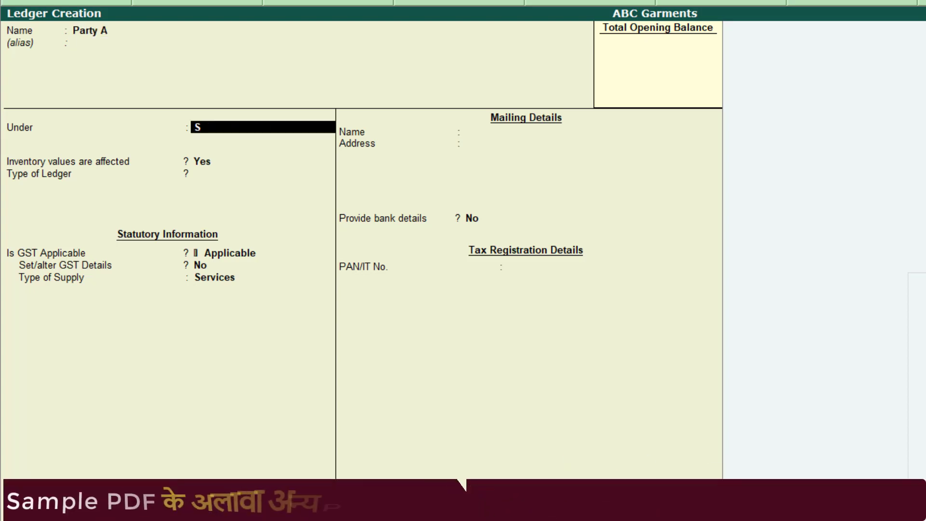
{"action": "type", "text": "u"}
{"action": "key", "text": "Return"}
- Maintain Party A's balances bill-by-bill with no default credit period, leaving the credit-days check and inventory values at No
{"action": "type", "text": "ye"}
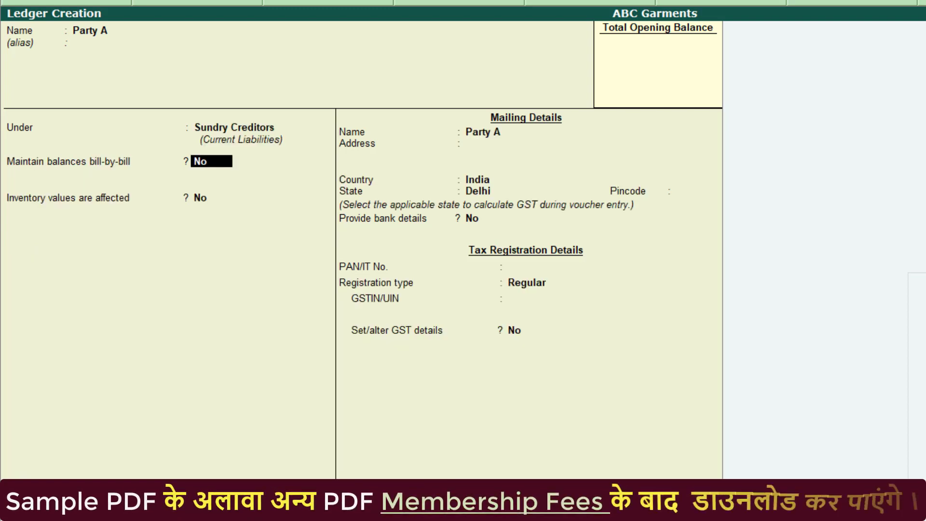
{"action": "type", "text": "s"}
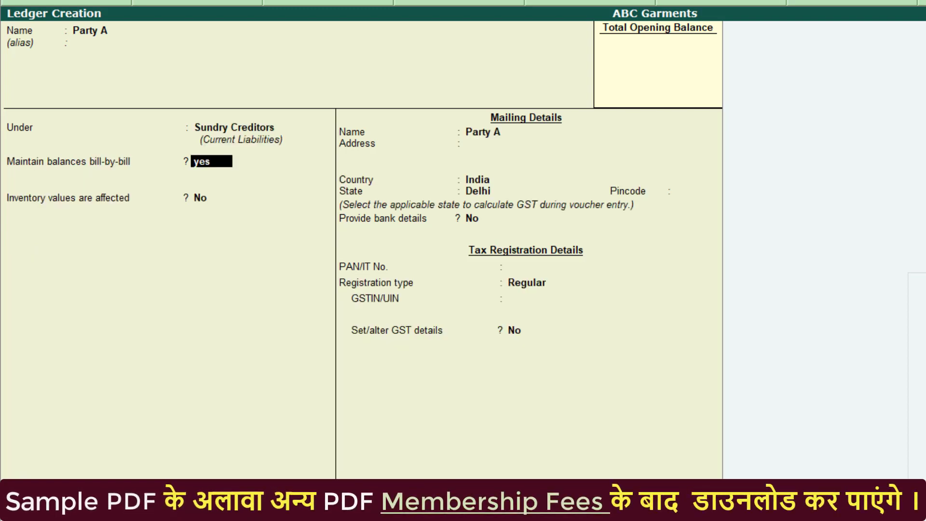
{"action": "key", "text": "Return"}
{"action": "key", "text": "Return"}
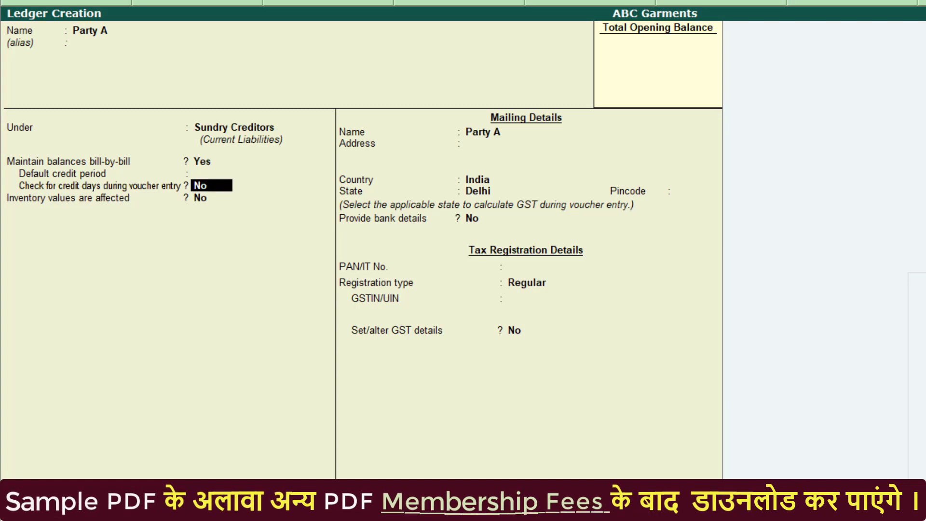
{"action": "key", "text": "Return"}
{"action": "key", "text": "Return"}
- Enter Party A's mailing address and pincode, keeping India as the country and Delhi as the state
{"action": "key", "text": "Return"}
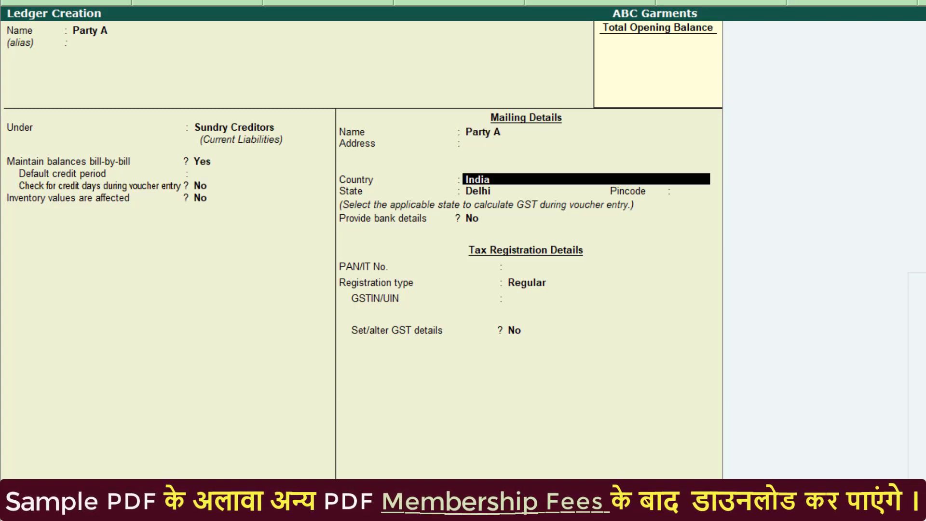
{"action": "key", "text": "BackSpace"}
{"action": "type", "text": "1"}
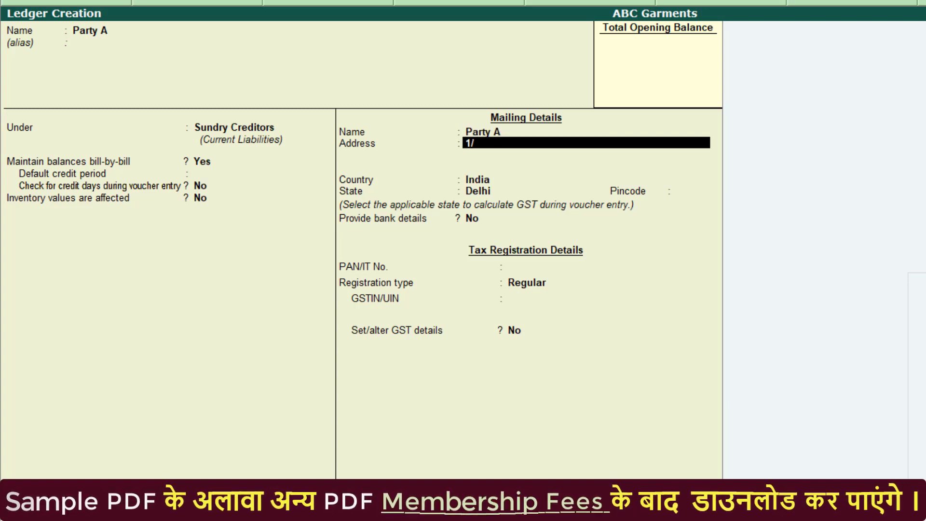
{"action": "type", "text": "/2 Ka"}
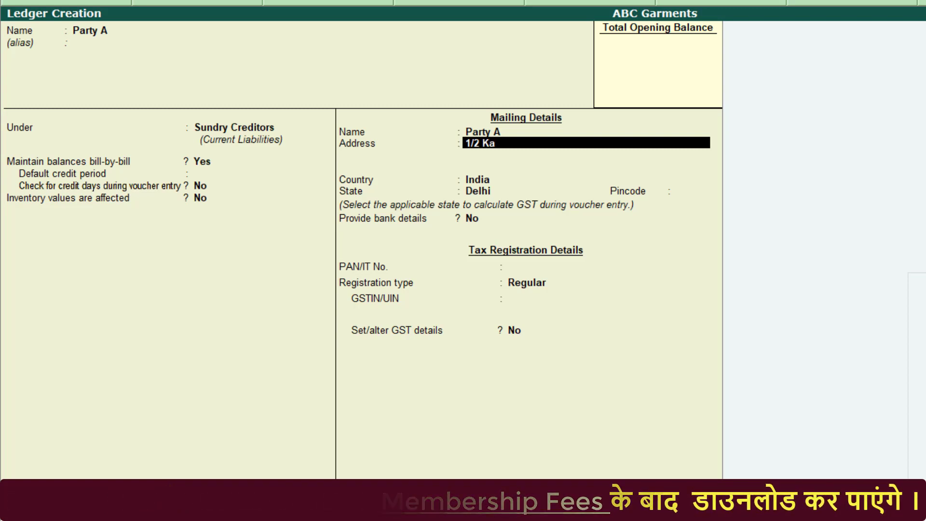
{"action": "type", "text": "rol Bagh"}
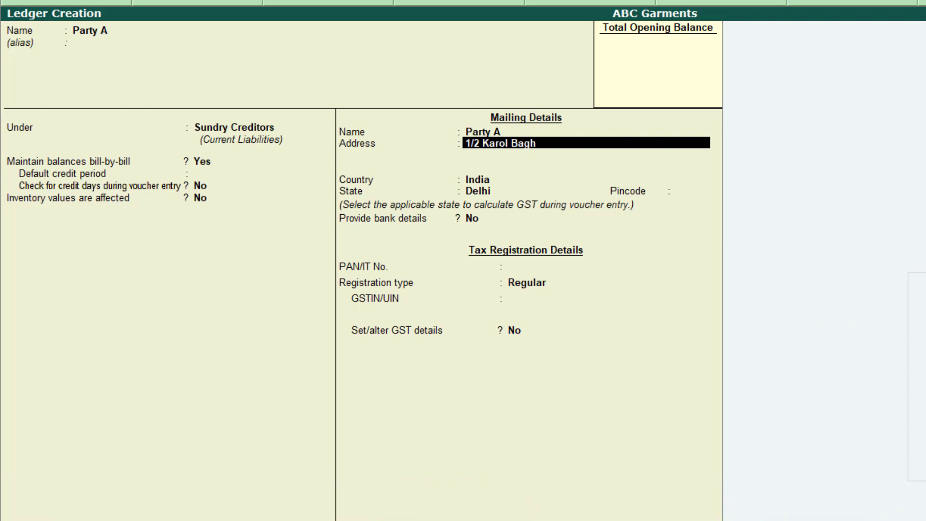
{"action": "key", "text": "Return"}
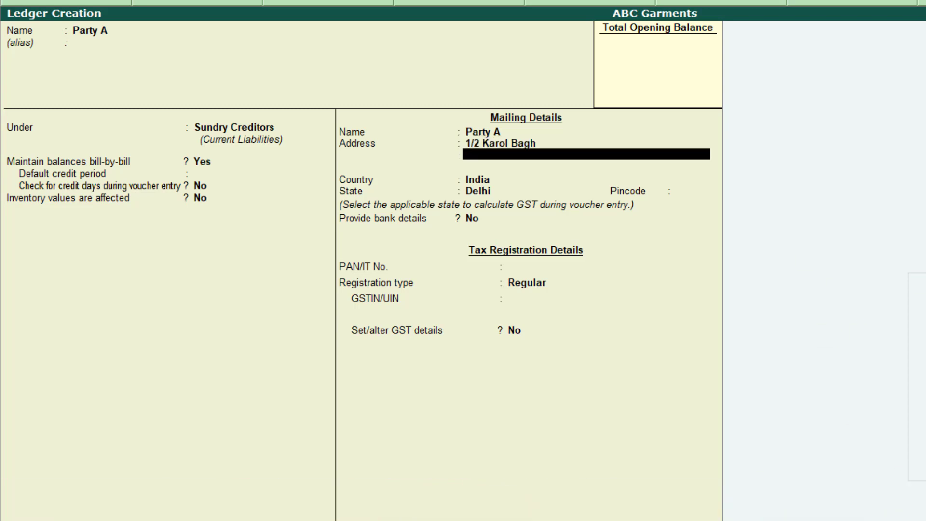
{"action": "key", "text": "Return"}
{"action": "key", "text": "Return"}
{"action": "key", "text": "Return"}
{"action": "type", "text": "110032"}
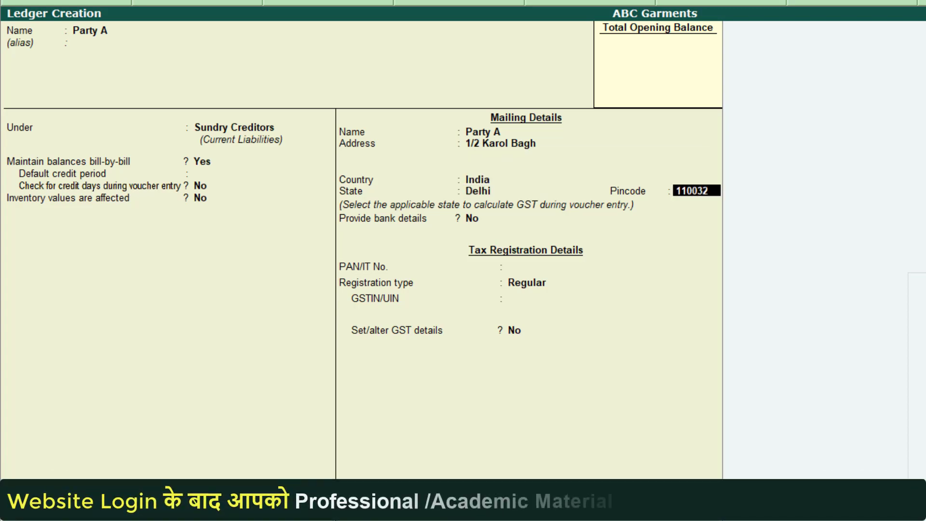
{"action": "key", "text": "Return"}
- Leave Party A's bank details at No and PAN blank, keep Regular registration, enter the GSTIN, and save the ledger
{"action": "key", "text": "Return"}
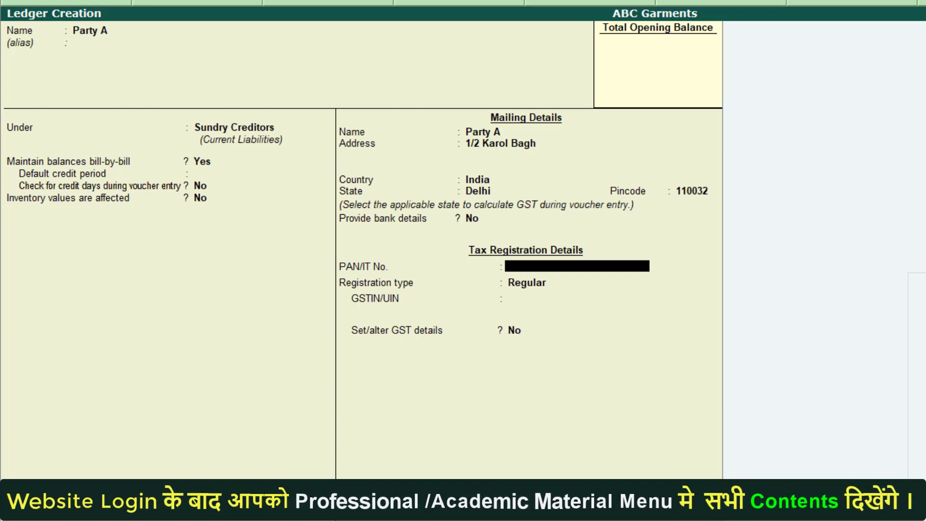
{"action": "key", "text": "Return"}
{"action": "key", "text": "Return"}
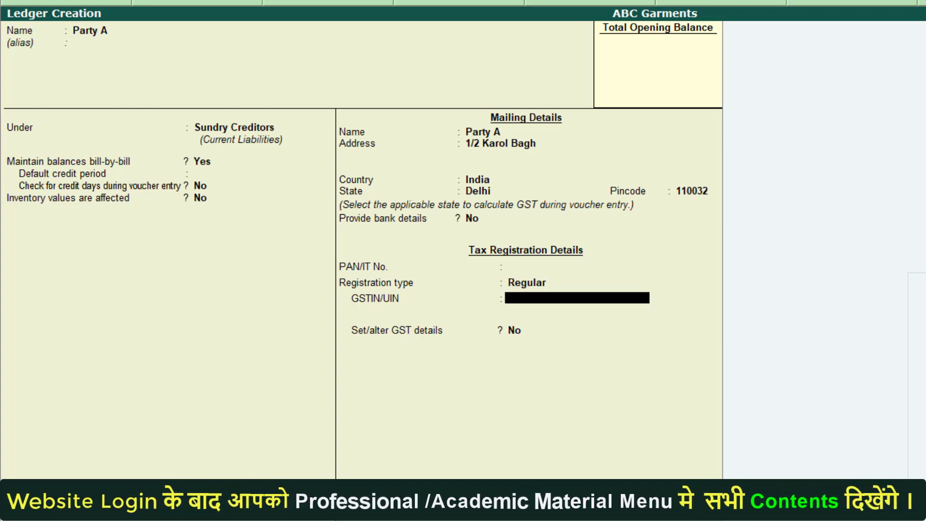
{"action": "type", "text": "07A"}
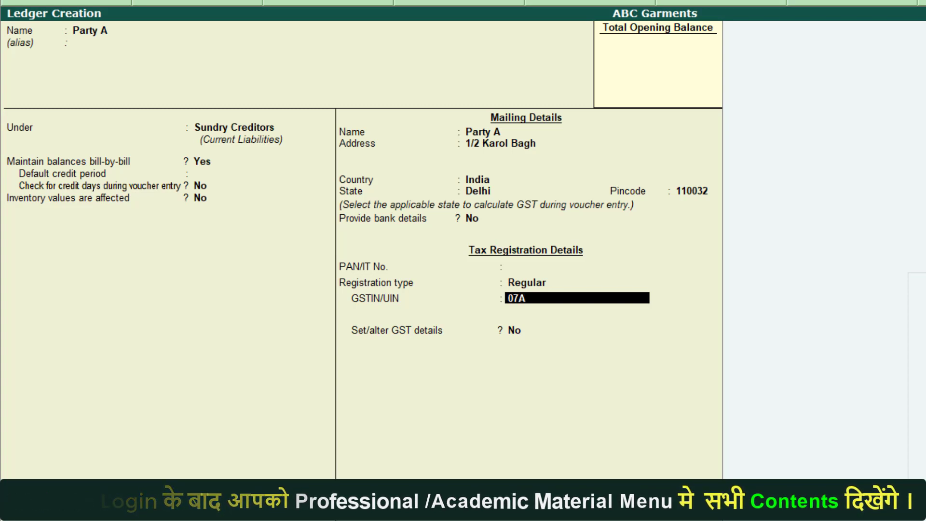
{"action": "type", "text": "AACB5343E"}
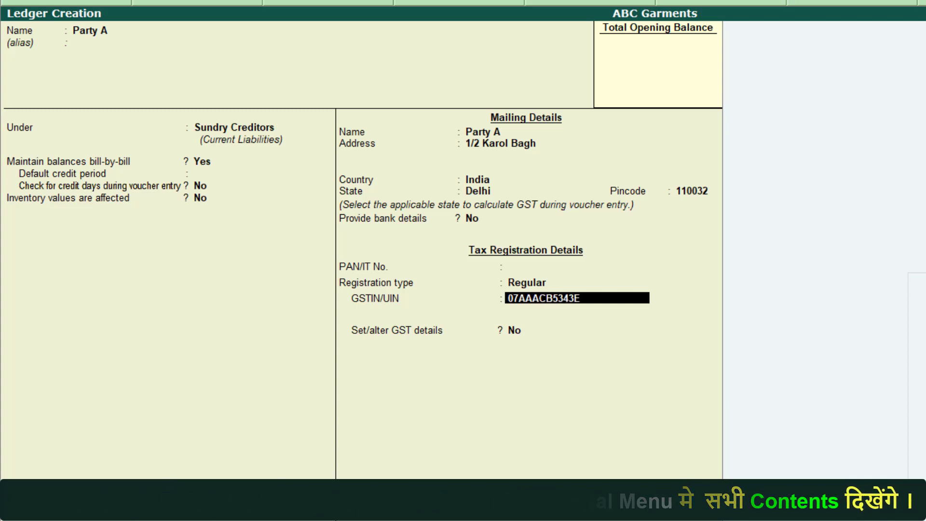
{"action": "type", "text": "1Z3"}
{"action": "key", "text": "Return"}
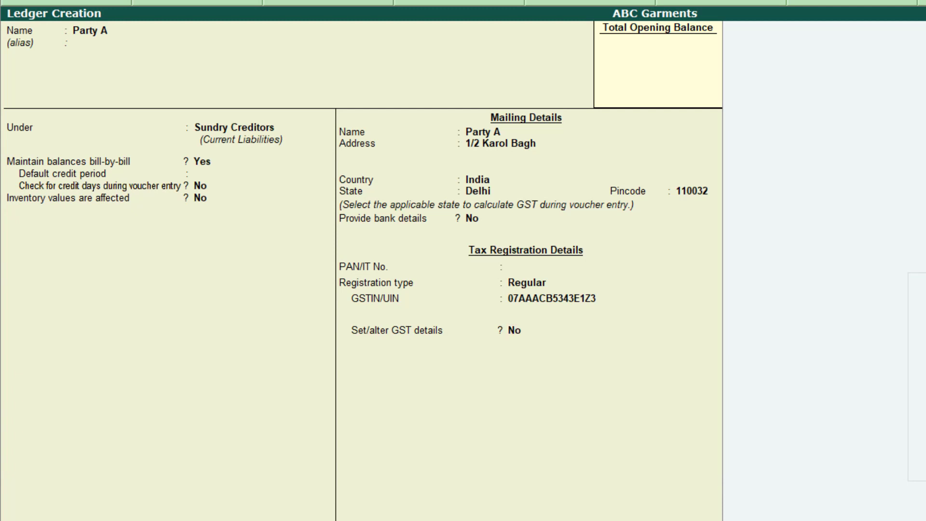
{"action": "key", "text": "Return"}
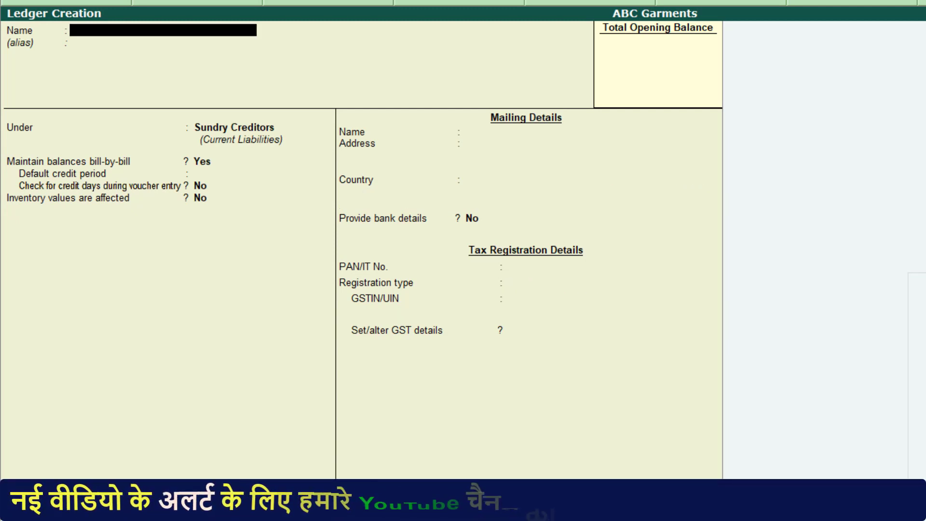
- Name the eighth ledger "Party B" without an alias and place it under Sundry Debtors
{"action": "type", "text": "Party B"}
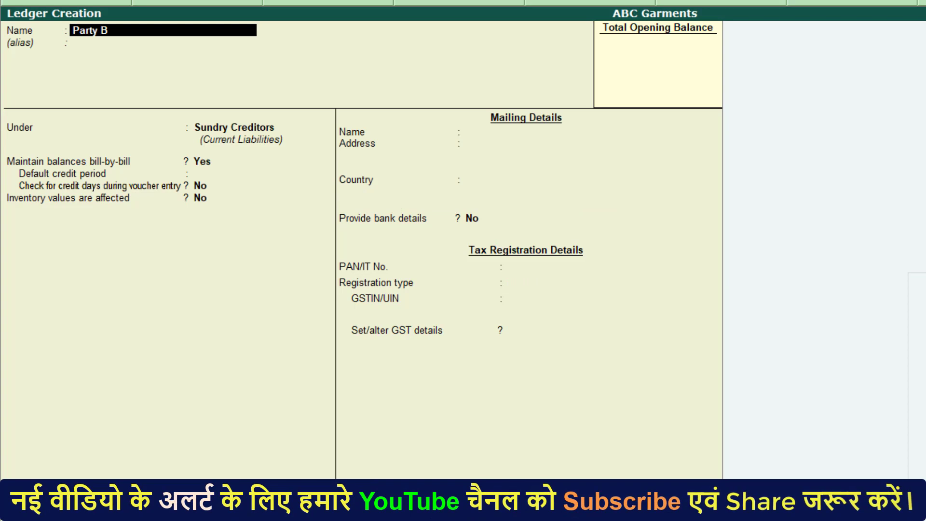
{"action": "key", "text": "Return"}
{"action": "key", "text": "Return"}
{"action": "type", "text": "S"}
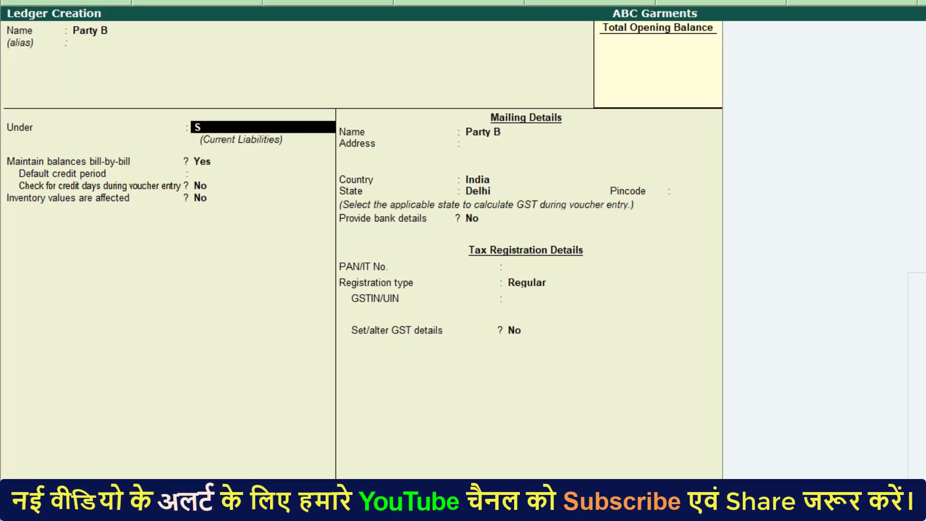
{"action": "key", "text": "Down"}
{"action": "key", "text": "Return"}
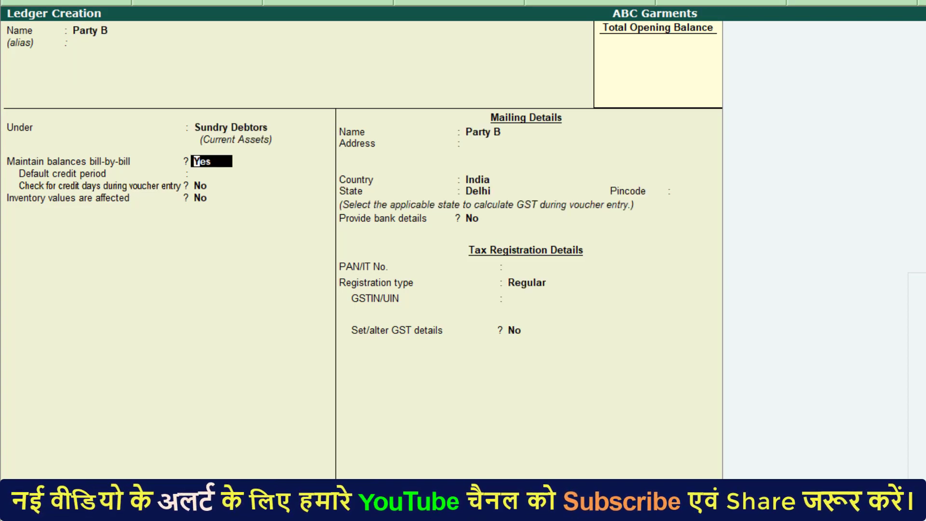
- Maintain Party B's balances bill-by-bill with no default credit period, leaving the credit-days check and inventory values at No
{"action": "key", "text": "Return"}
{"action": "key", "text": "Return"}
{"action": "key", "text": "Return"}
{"action": "key", "text": "Return"}
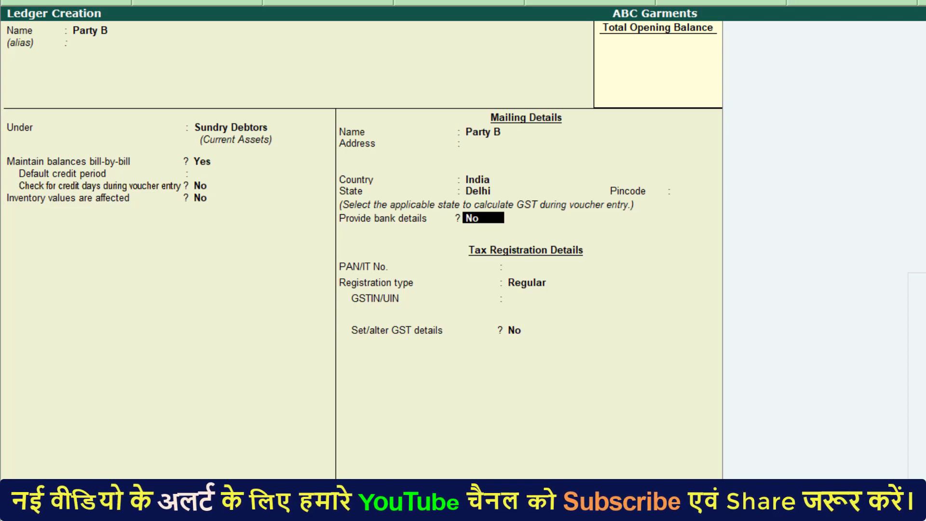
- Leave Party B's bank details at No and PAN blank, set the registration type to Consumer, and save the ledger
{"action": "key", "text": "Return"}
{"action": "key", "text": "Return"}
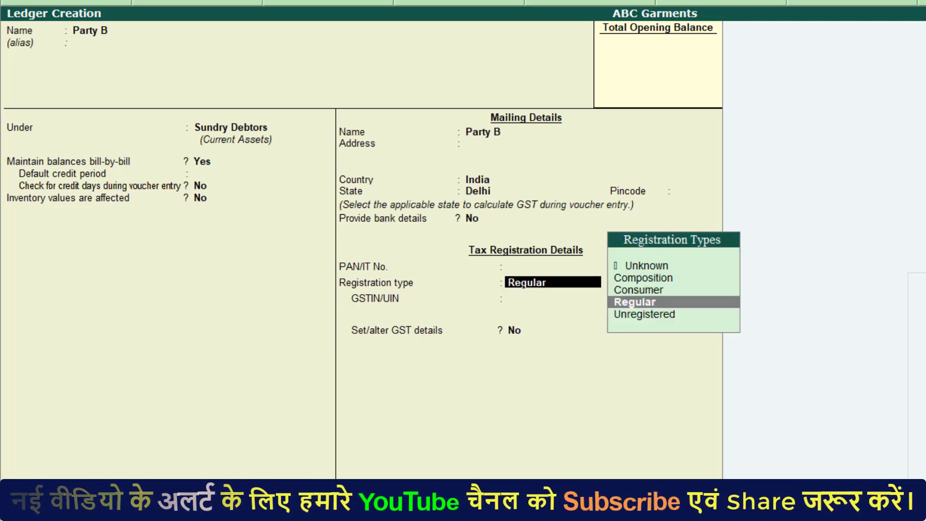
{"action": "key", "text": "Up"}
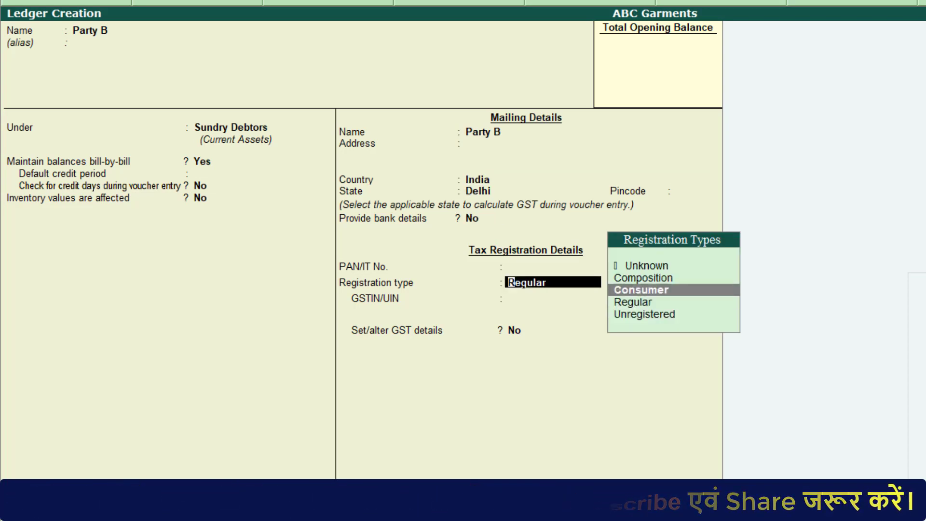
{"action": "key", "text": "Return"}
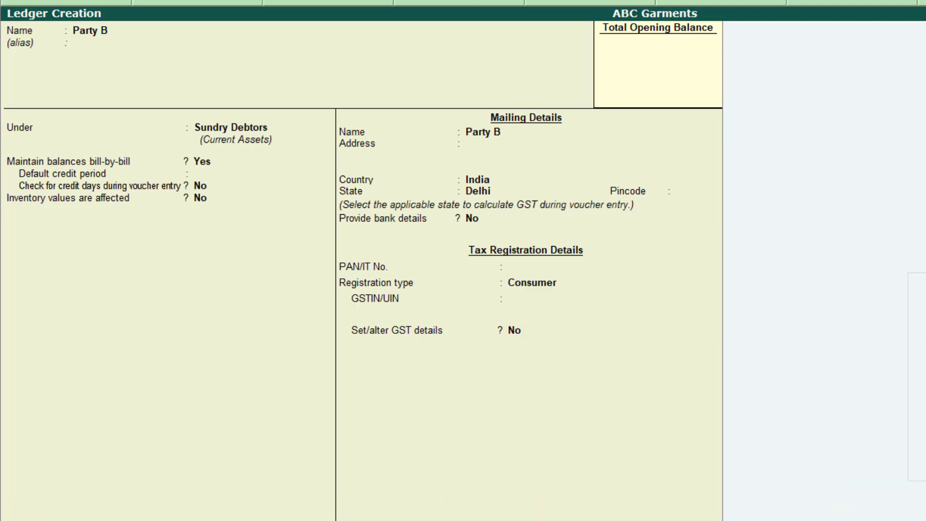
{"action": "key", "text": "ctrl+a"}
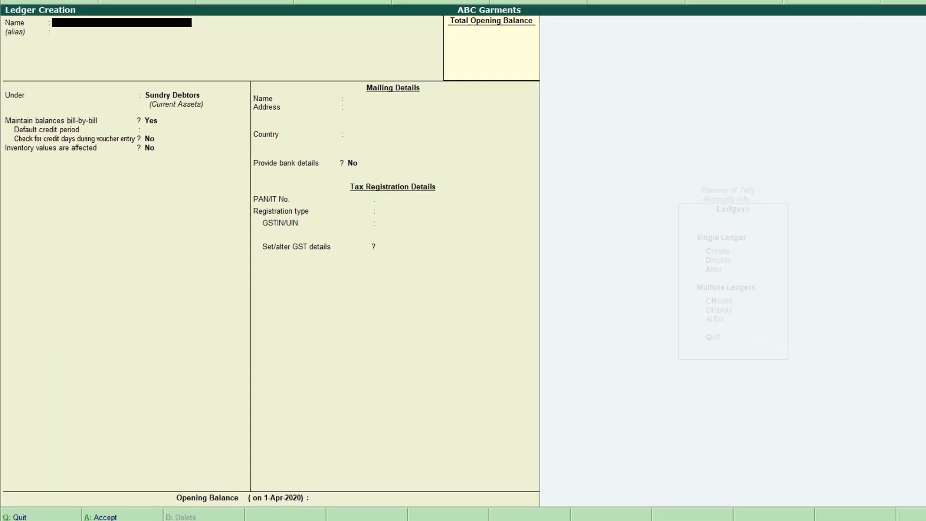
- Leave ledger creation and open a new purchase voucher in accounting invoice mode
{"action": "key", "text": "Escape"}
{"action": "key", "text": "Return"}
{"action": "key", "text": "Escape"}
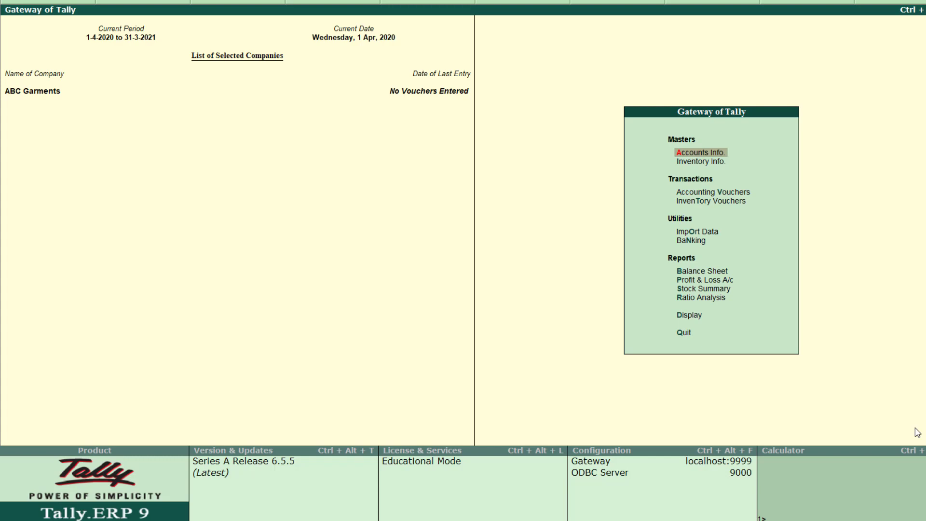
{"action": "key", "text": "Down"}
{"action": "key", "text": "Down"}
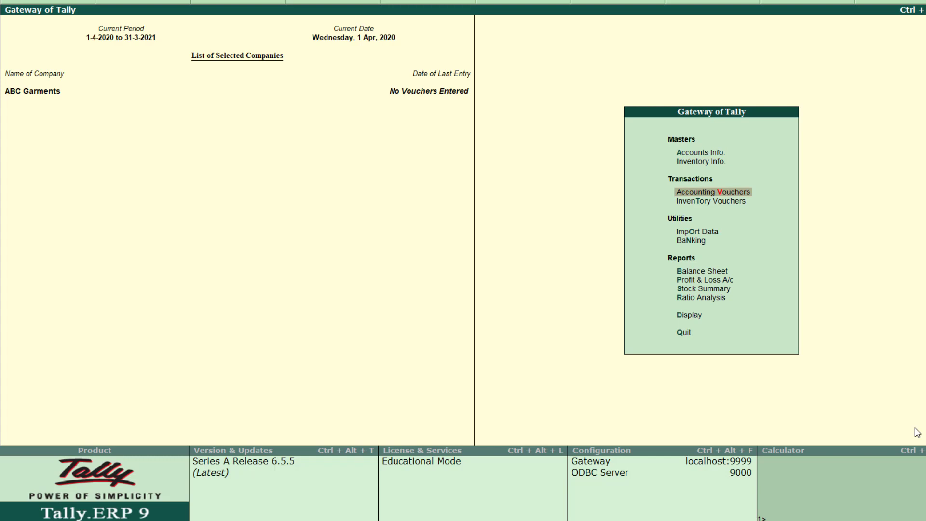
{"action": "key", "text": "Return"}
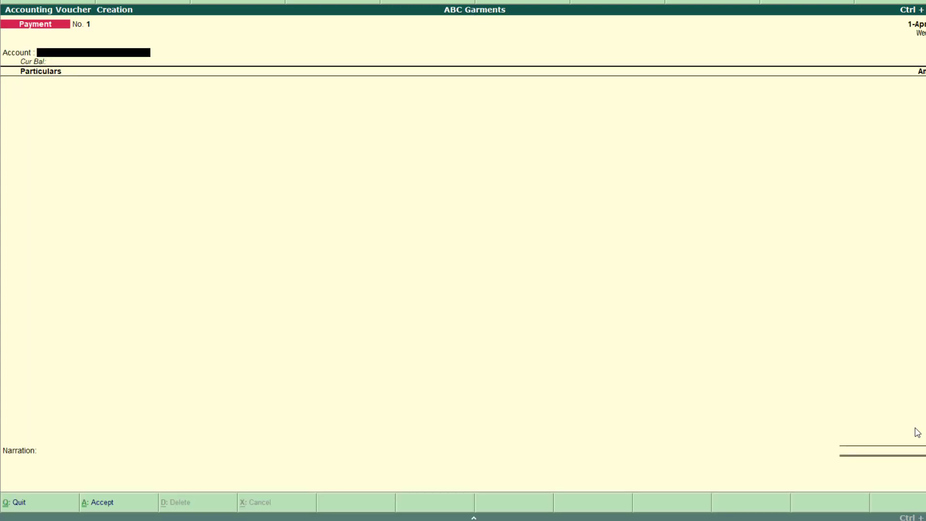
{"action": "key", "text": "F9"}
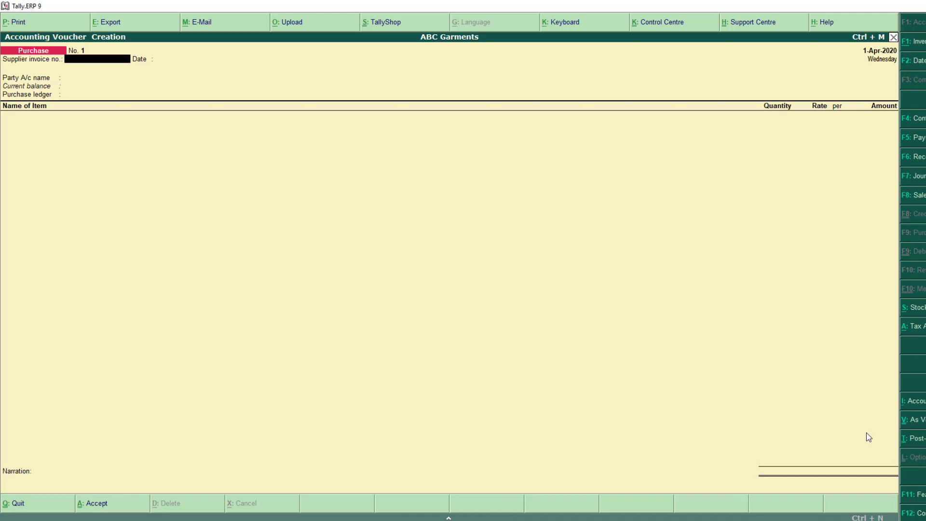
{"action": "key", "text": "alt+i"}
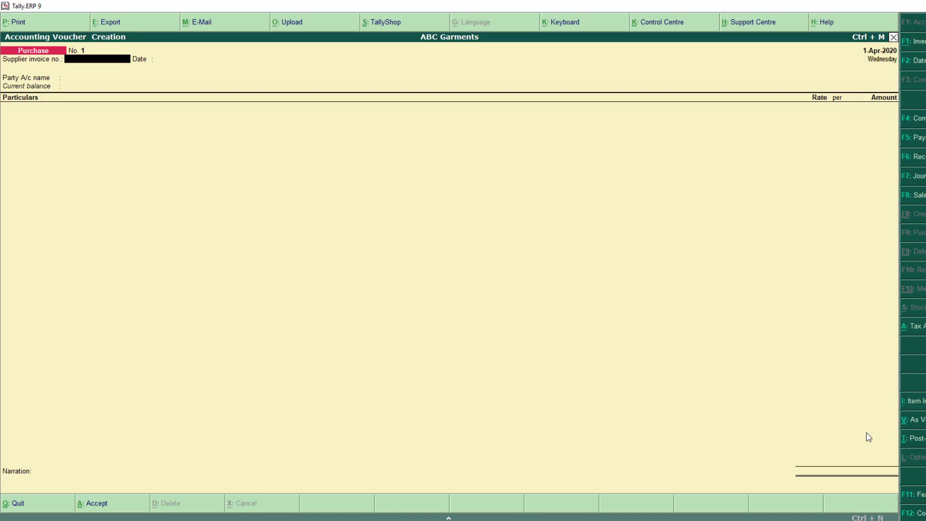
- Leave the supplier invoice number and date blank, choose Party A as the party account, and accept its supplier details
{"action": "key", "text": "Return"}
{"action": "key", "text": "Return"}
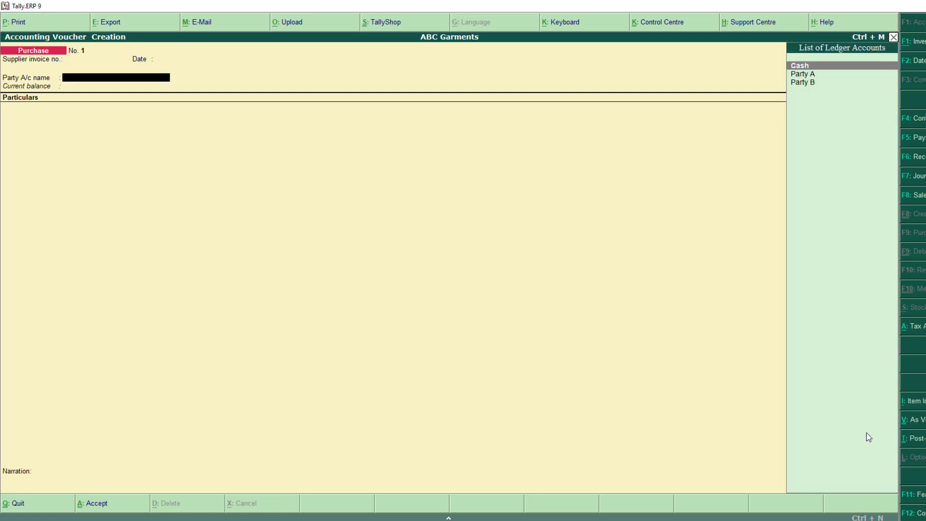
{"action": "key", "text": "Down"}
{"action": "key", "text": "Return"}
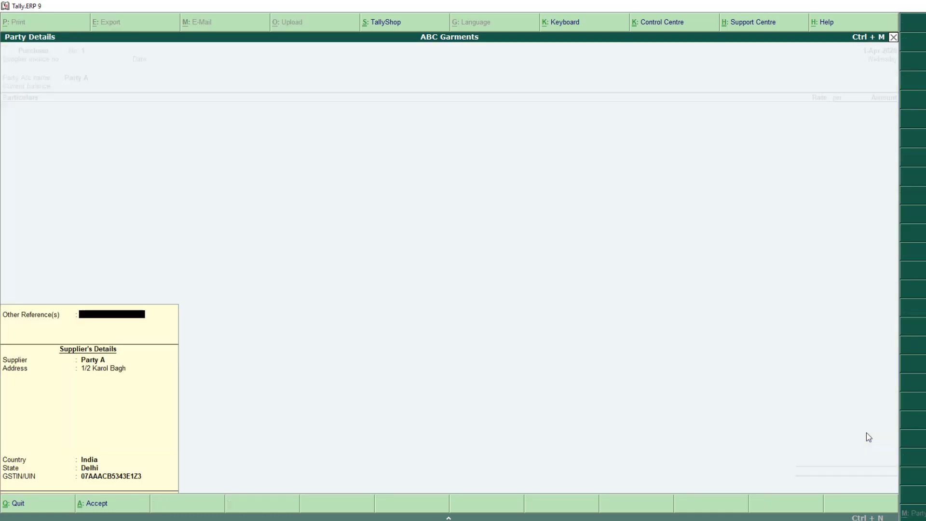
{"action": "key", "text": "Return"}
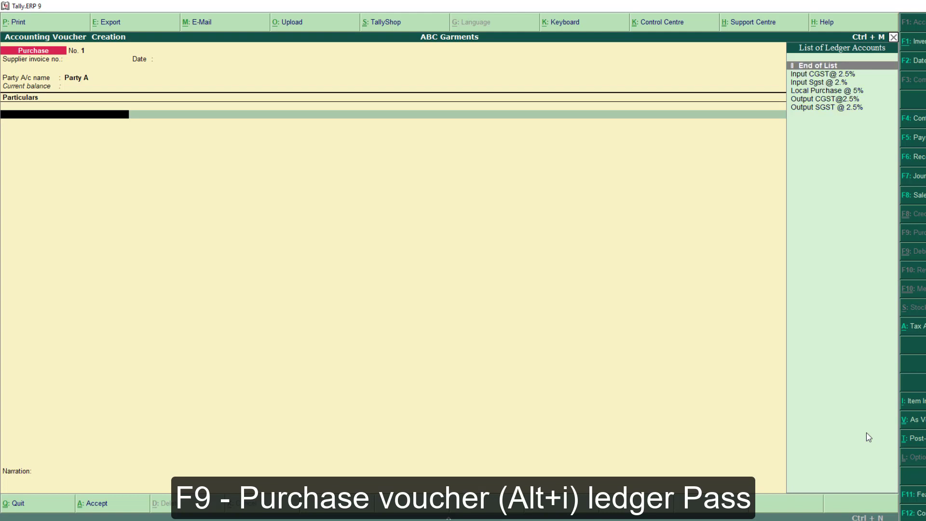
- Add the Local Purchase @ 5% ledger to the purchase voucher with an amount of 60,000
{"action": "key", "text": "Down"}
{"action": "key", "text": "Down"}
{"action": "key", "text": "Down"}
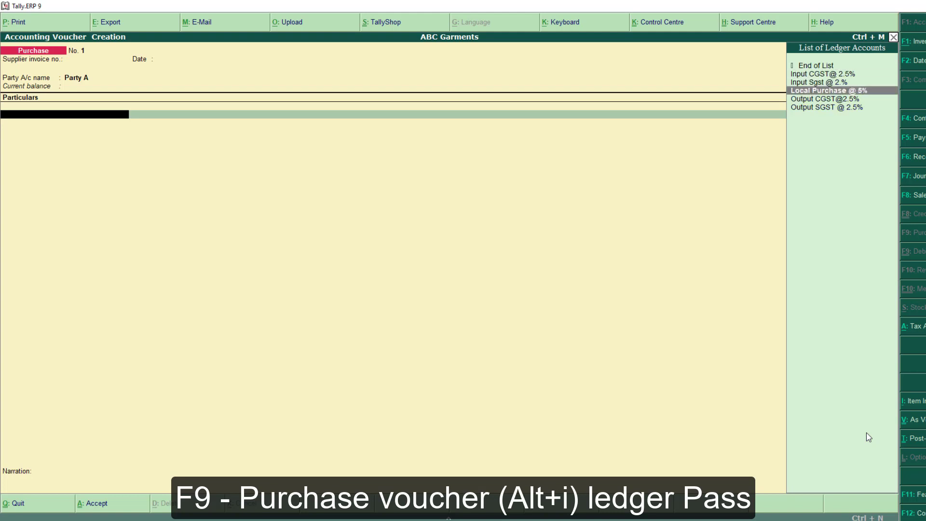
{"action": "key", "text": "Return"}
{"action": "type", "text": "6"}
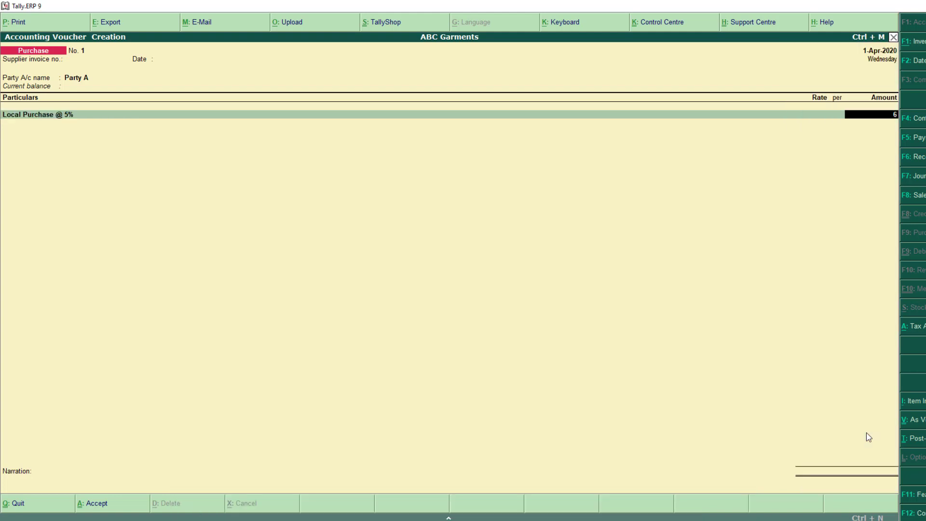
{"action": "type", "text": "0000"}
{"action": "key", "text": "Return"}
- Add the Input CGST@ 2.5% and Input Sgst @ 2.% tax ledgers to the purchase voucher with their calculated amounts
{"action": "type", "text": "In"}
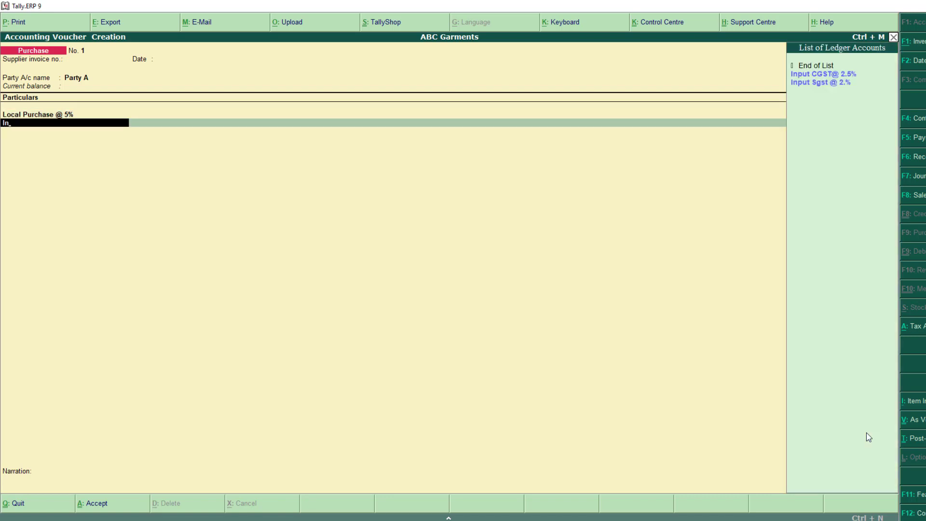
{"action": "key", "text": "Down"}
{"action": "key", "text": "Return"}
{"action": "key", "text": "Return"}
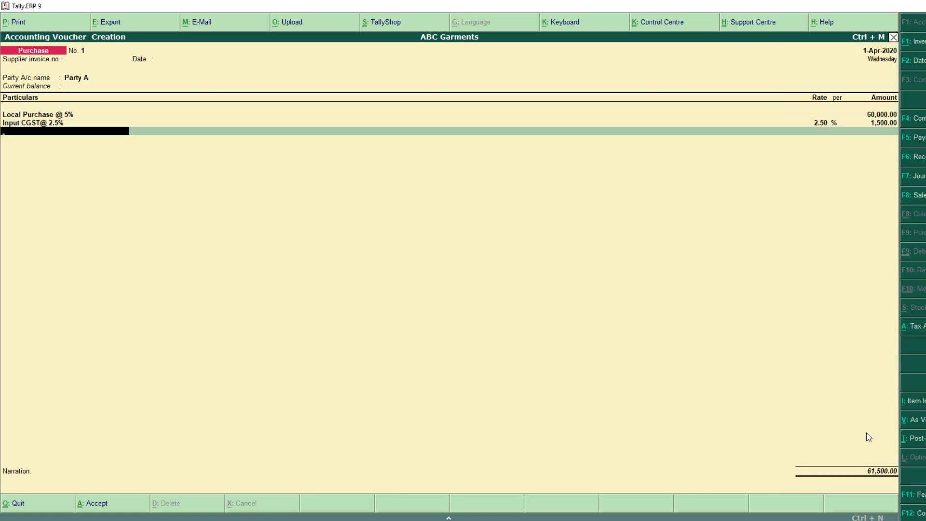
{"action": "type", "text": "In"}
{"action": "key", "text": "Down"}
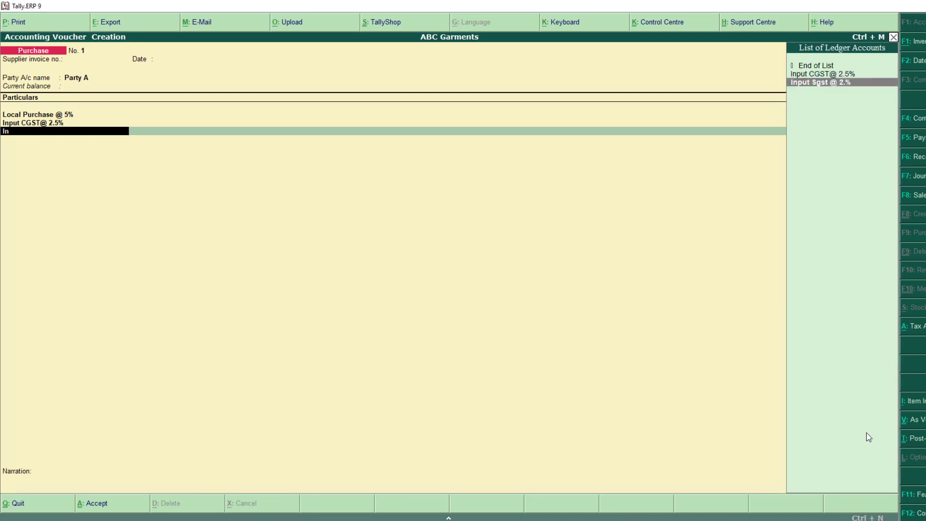
{"action": "key", "text": "Return"}
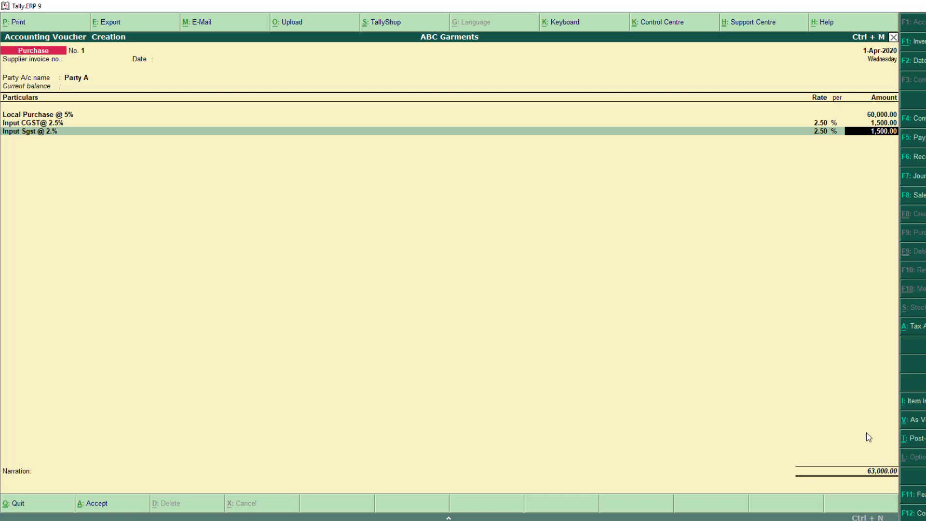
{"action": "key", "text": "Return"}
- End the purchase particulars, leave the narration blank, and save the voucher
{"action": "key", "text": "Return"}
{"action": "key", "text": "Return"}
{"action": "key", "text": "Return"}
{"action": "key", "text": "Return"}
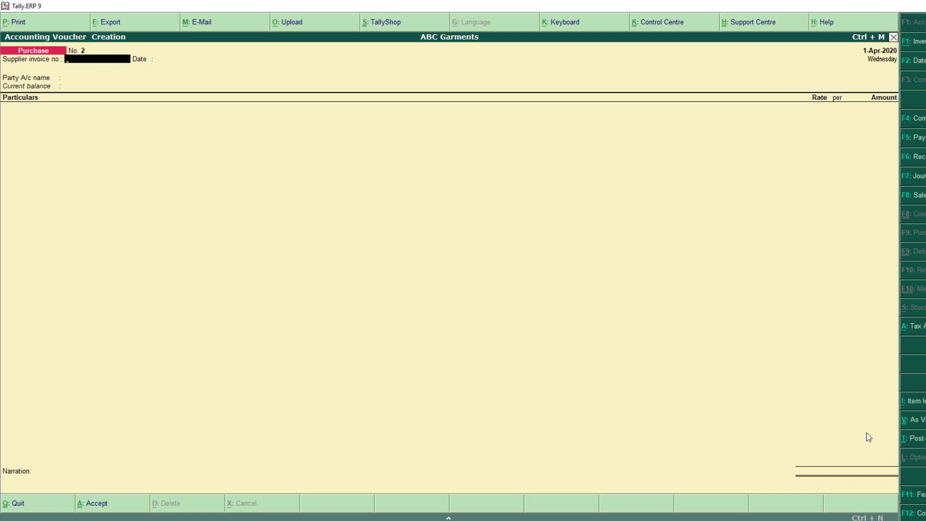
- Switch to a sales voucher, leave the reference number blank, choose Party B as the party account, and accept its details
{"action": "key", "text": "F8"}
{"action": "key", "text": "Return"}
{"action": "key", "text": "Down"}
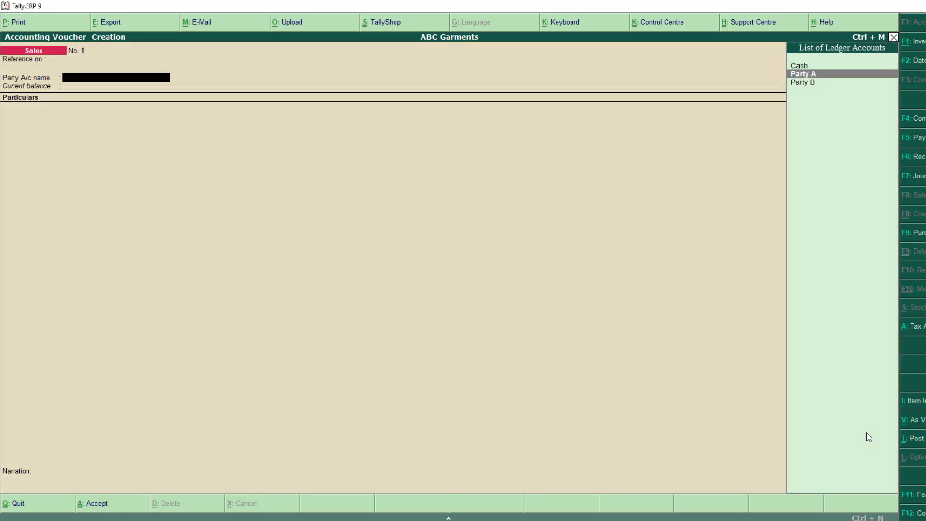
{"action": "key", "text": "Down"}
{"action": "key", "text": "Return"}
{"action": "key", "text": "ctrl+a"}
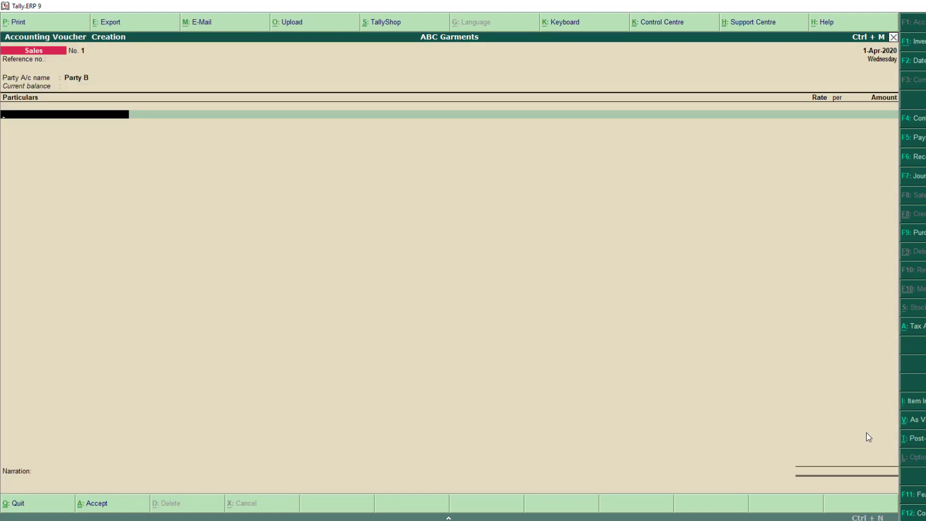
- Add the Local Sales @ 5% ledger to the sales voucher with an amount of 1,00,000
{"action": "key", "text": "Down"}
{"action": "key", "text": "Down"}
{"action": "key", "text": "Down"}
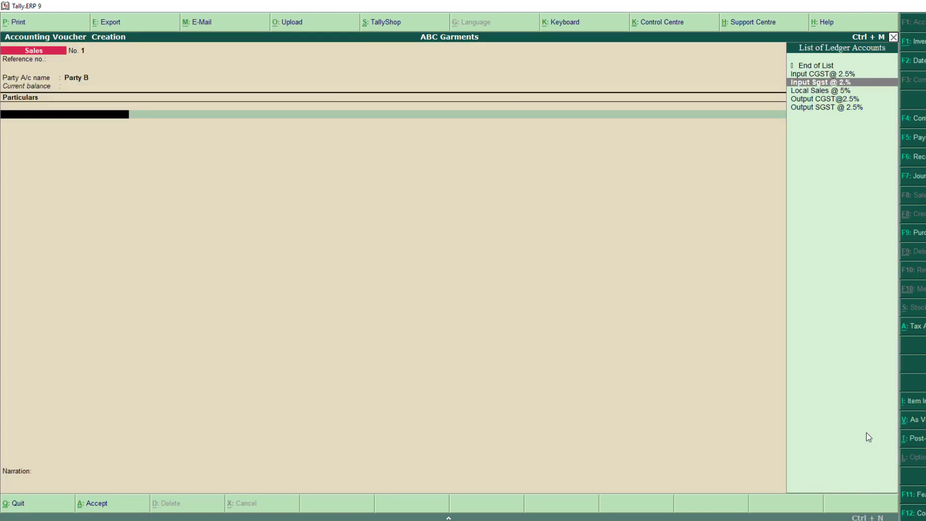
{"action": "key", "text": "Return"}
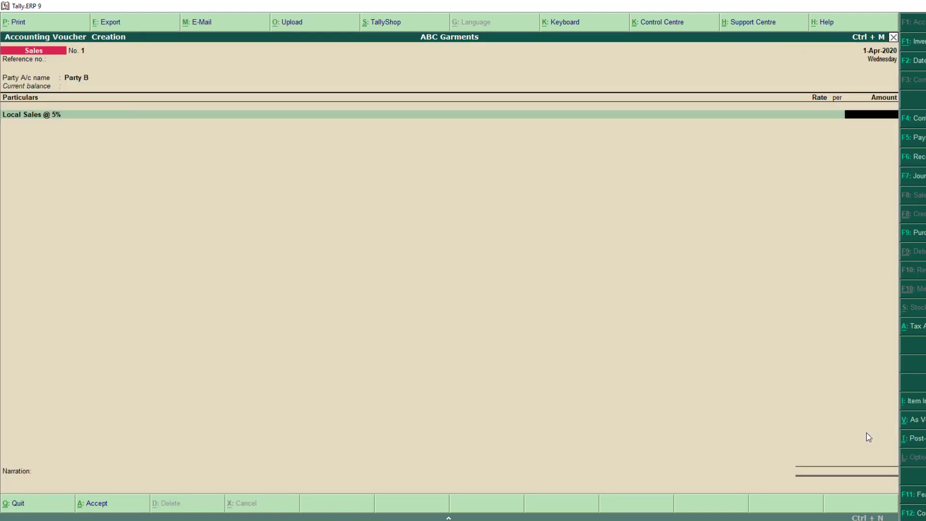
{"action": "type", "text": "1,00,000"}
{"action": "key", "text": "Return"}
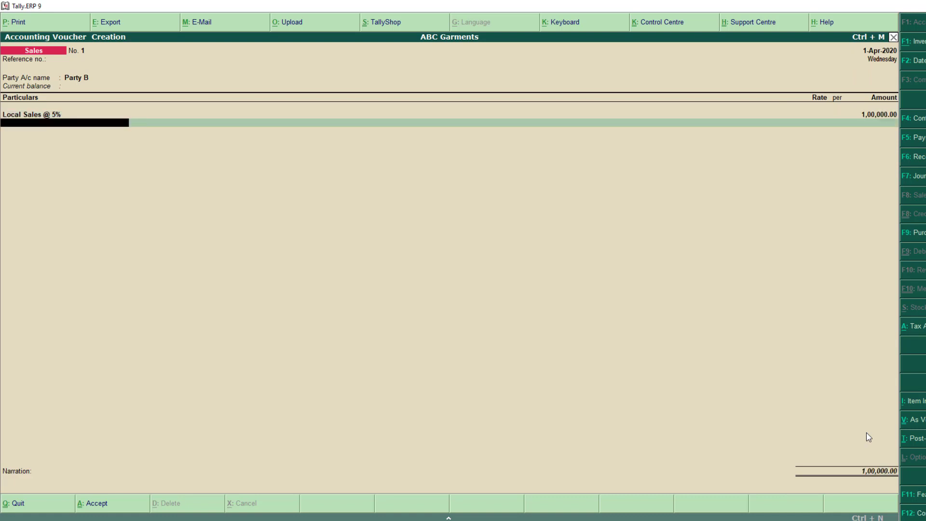
{"action": "type", "text": "O"}
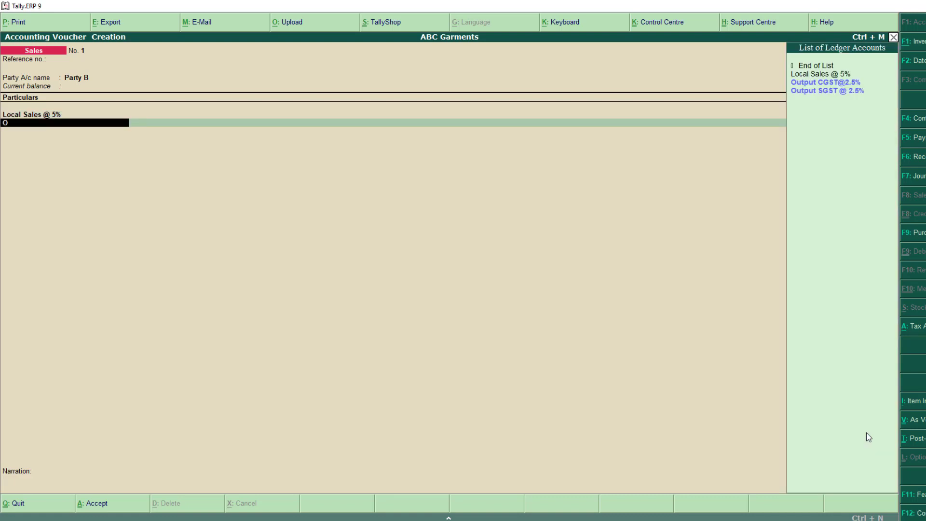
{"action": "key", "text": "Down"}
{"action": "key", "text": "Up"}
{"action": "key", "text": "Return"}
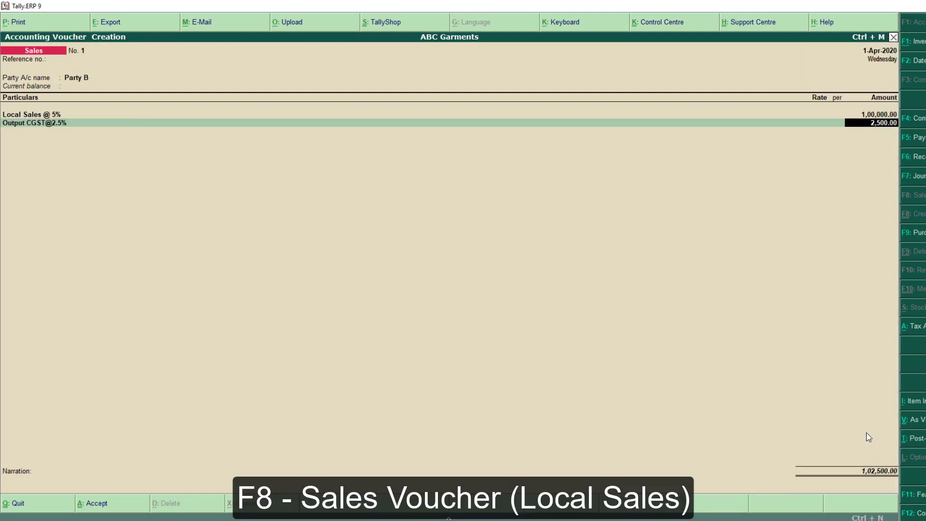
{"action": "key", "text": "Return"}
{"action": "type", "text": "O"}
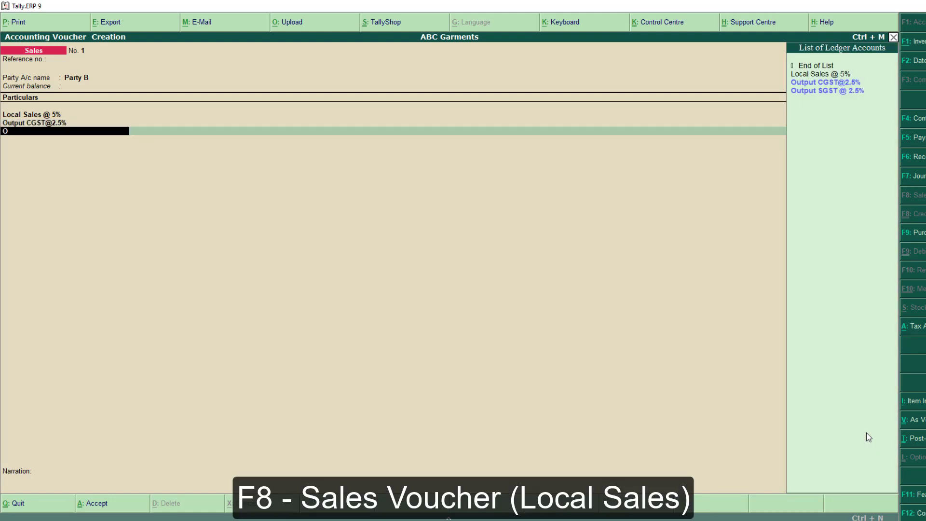
{"action": "key", "text": "Down"}
{"action": "key", "text": "Return"}
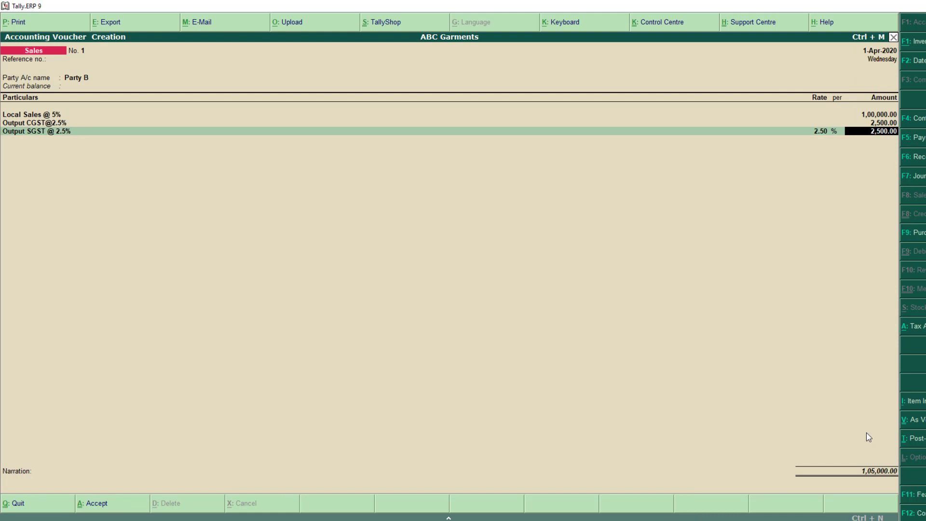
{"action": "key", "text": "BackSpace"}
{"action": "key", "text": "BackSpace"}
{"action": "key", "text": "BackSpace"}
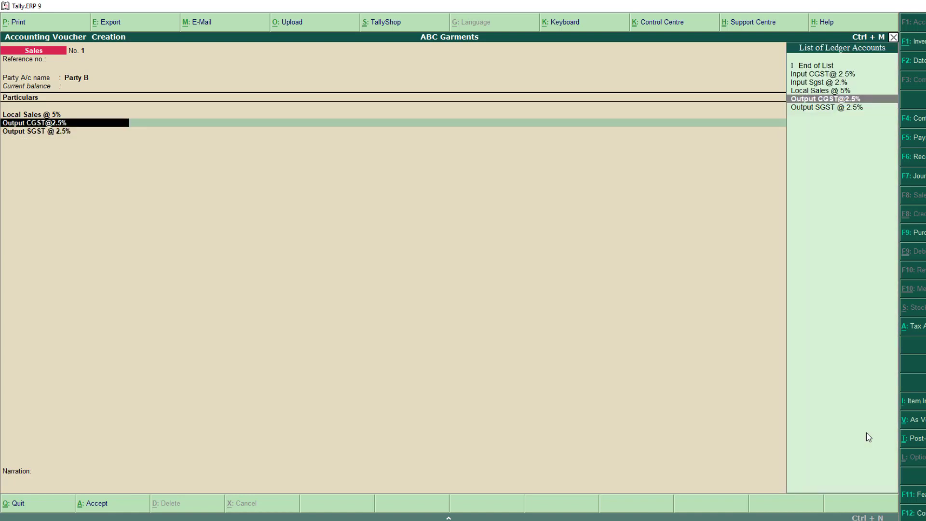
{"action": "key", "text": "ctrl+Return"}
{"action": "key", "text": "Return"}
{"action": "key", "text": "Return"}
{"action": "key", "text": "Return"}
{"action": "key", "text": "Return"}
{"action": "key", "text": "Return"}
{"action": "key", "text": "Return"}
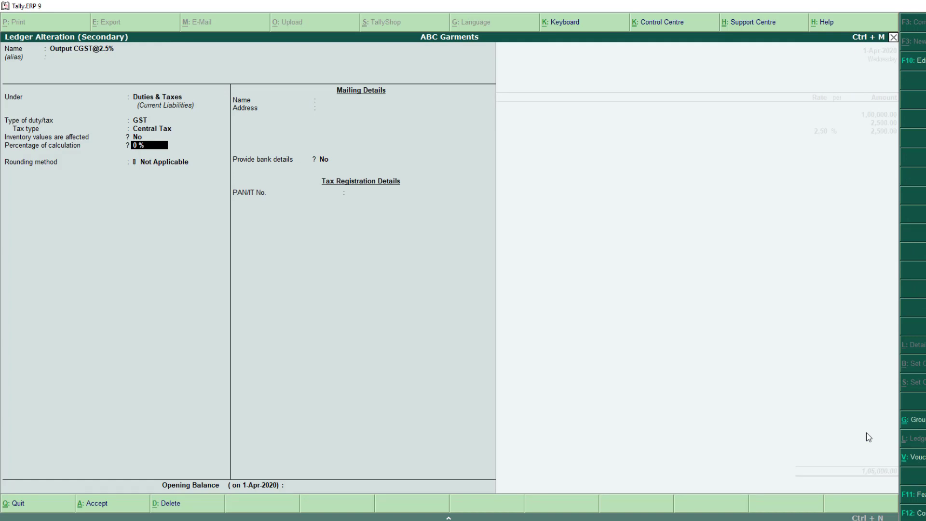
{"action": "type", "text": "2.5"}
{"action": "key", "text": "Return"}
- Keep the ledger's rounding method Not Applicable, bank details at No and PAN blank, and save the alteration
{"action": "key", "text": "Return"}
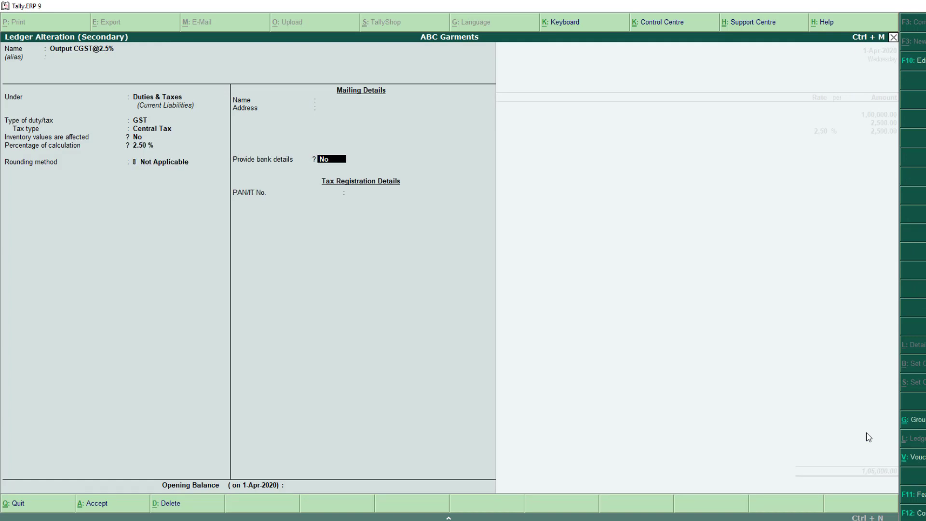
{"action": "key", "text": "Return"}
{"action": "key", "text": "Return"}
{"action": "key", "text": "Return"}
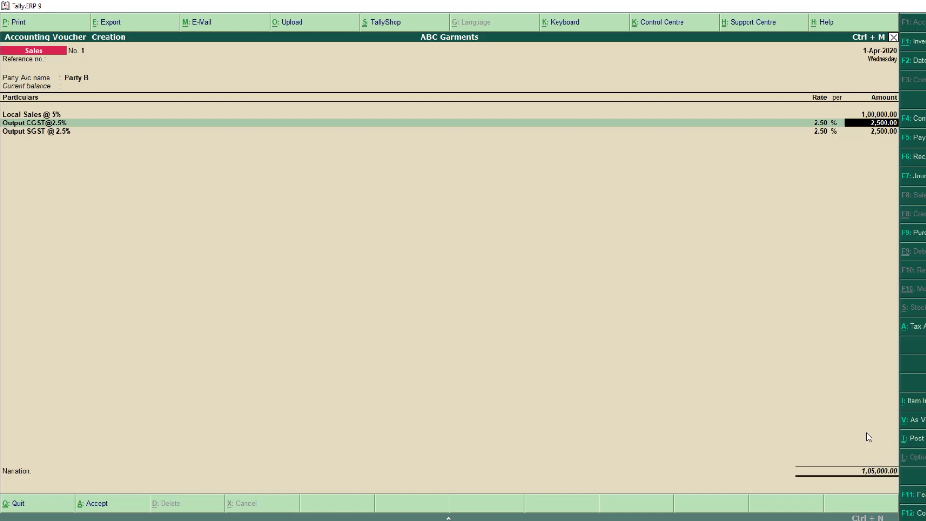
{"action": "key", "text": "Return"}
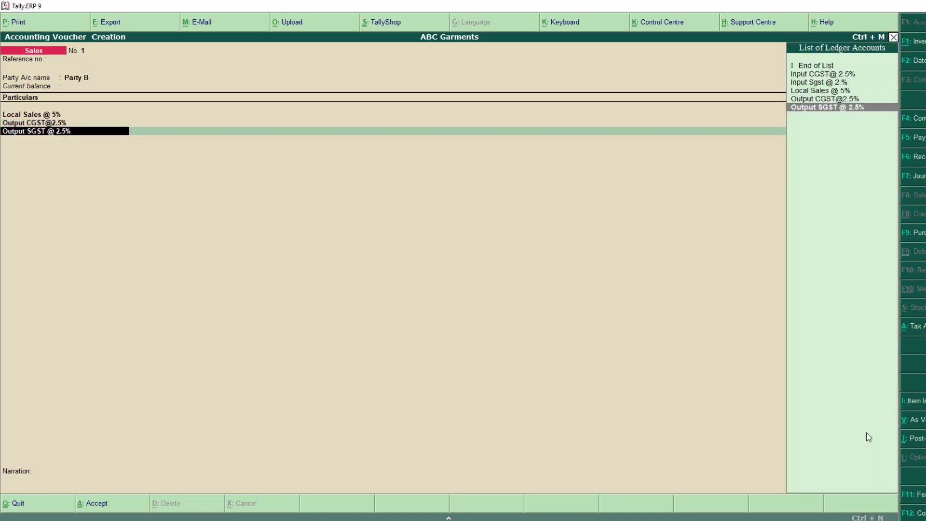
{"action": "key", "text": "Return"}
{"action": "key", "text": "Return"}
{"action": "key", "text": "Return"}
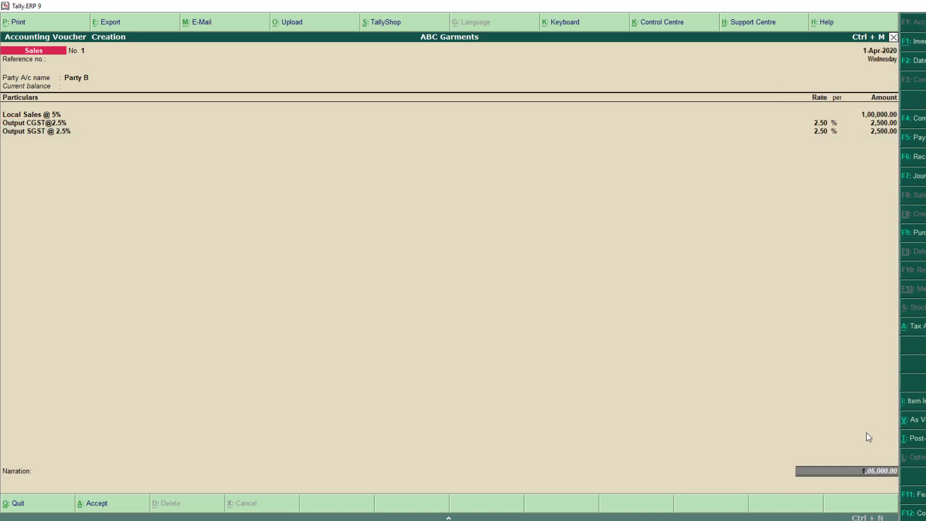
{"action": "key", "text": "Return"}
{"action": "key", "text": "Return"}
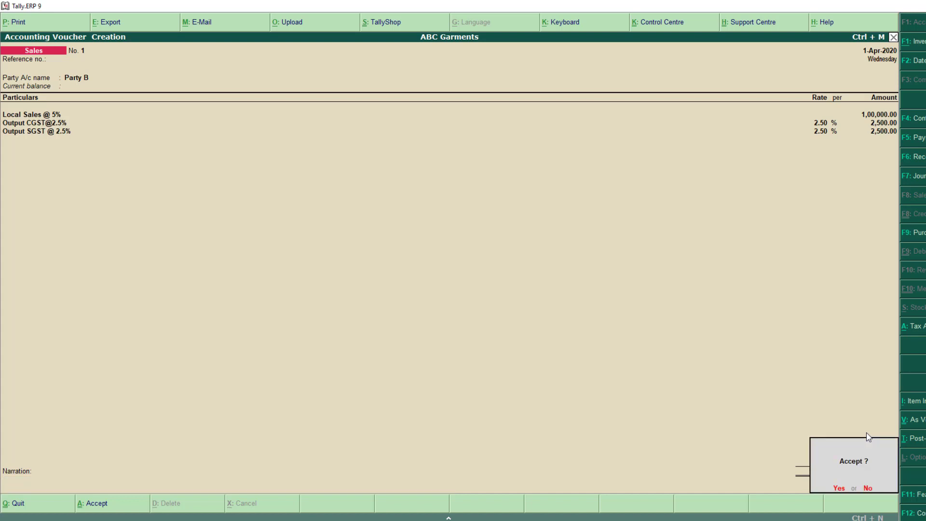
{"action": "key", "text": "Return"}
{"action": "key", "text": "Escape"}
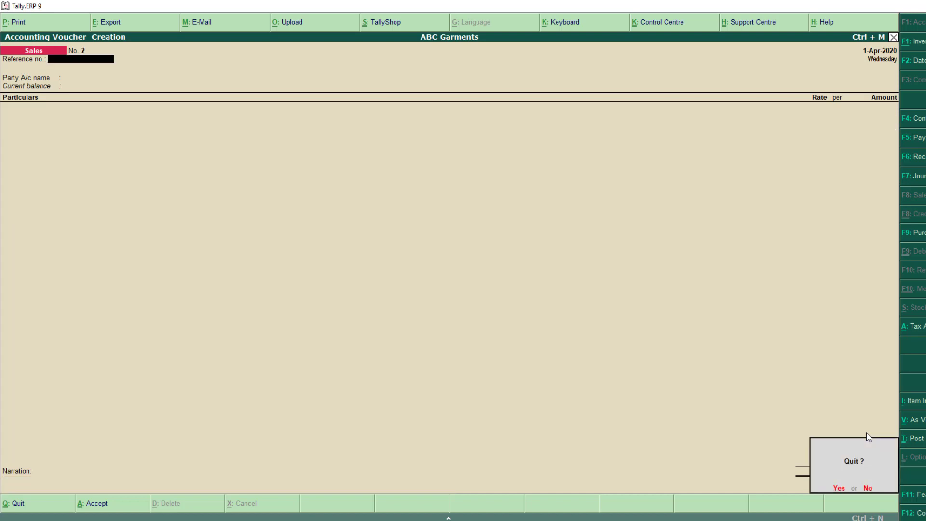
{"action": "key", "text": "Return"}
- Open the Balance Sheet in detailed view and drill into Duties & Taxes under Current Liabilities
{"action": "key", "text": "Down"}
{"action": "key", "text": "Down"}
{"action": "key", "text": "Down"}
{"action": "key", "text": "Down"}
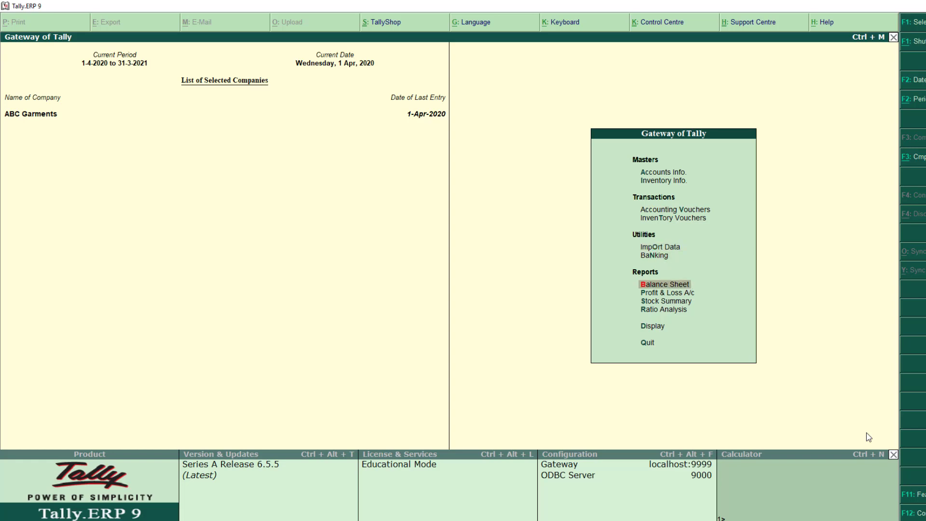
{"action": "key", "text": "Return"}
{"action": "key", "text": "alt+F1"}
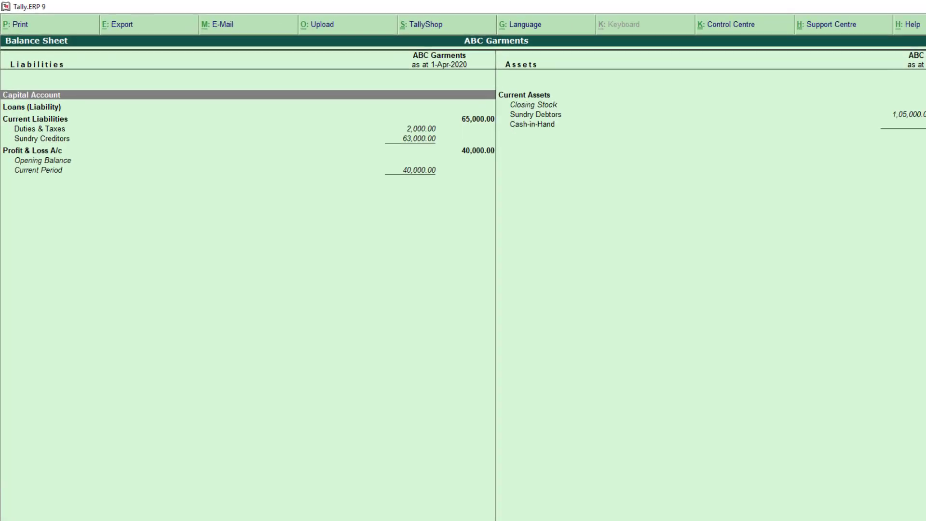
{"action": "key", "text": "Down"}
{"action": "key", "text": "Down"}
{"action": "key", "text": "Down"}
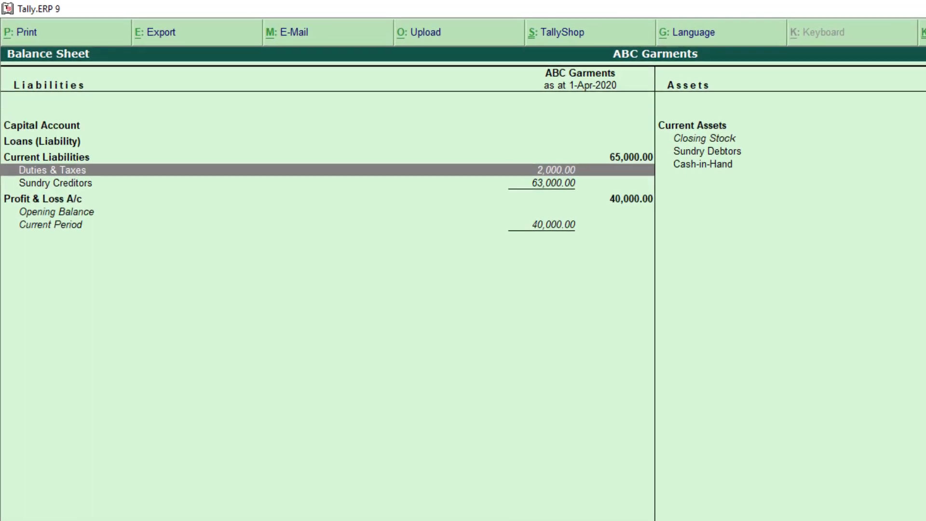
{"action": "key", "text": "Return"}
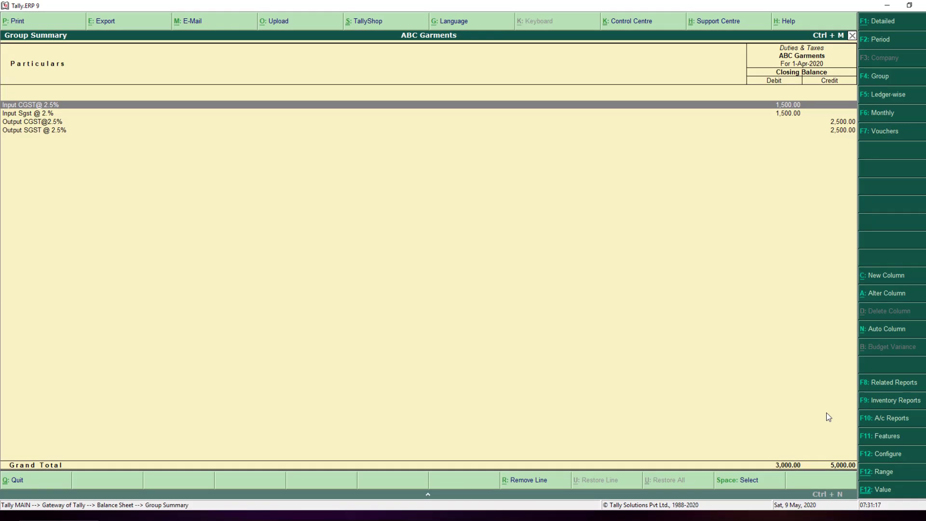
- Review the closing balances of the input and output CGST and SGST ledgers in the Duties & Taxes summary, and close the reports
{"action": "key", "text": "Down"}
{"action": "key", "text": "Down"}
{"action": "key", "text": "Down"}
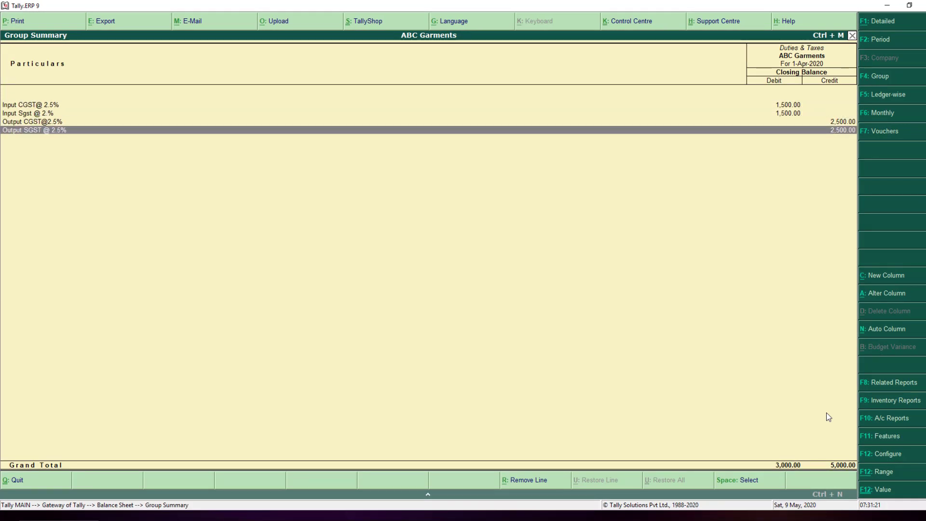
{"action": "key", "text": "Up"}
{"action": "key", "text": "Up"}
{"action": "key", "text": "Up"}
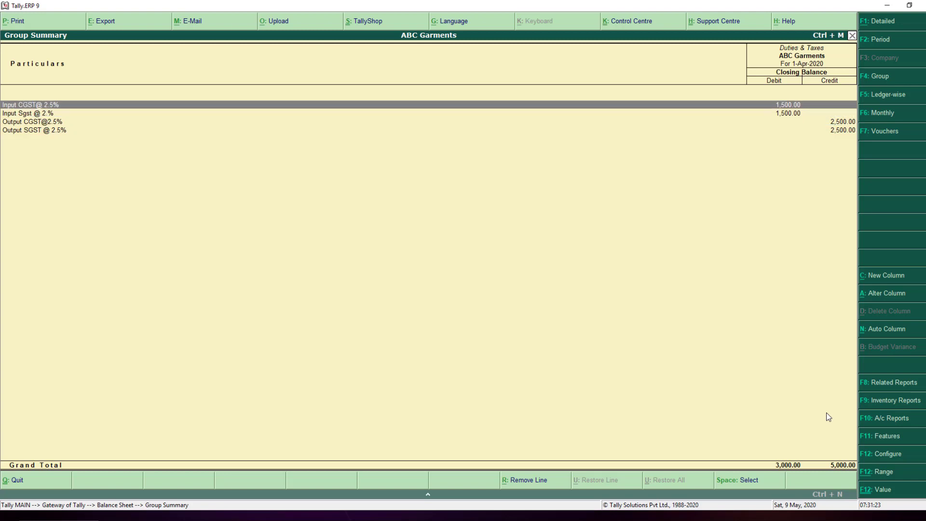
{"action": "key", "text": "Down"}
{"action": "key", "text": "Down"}
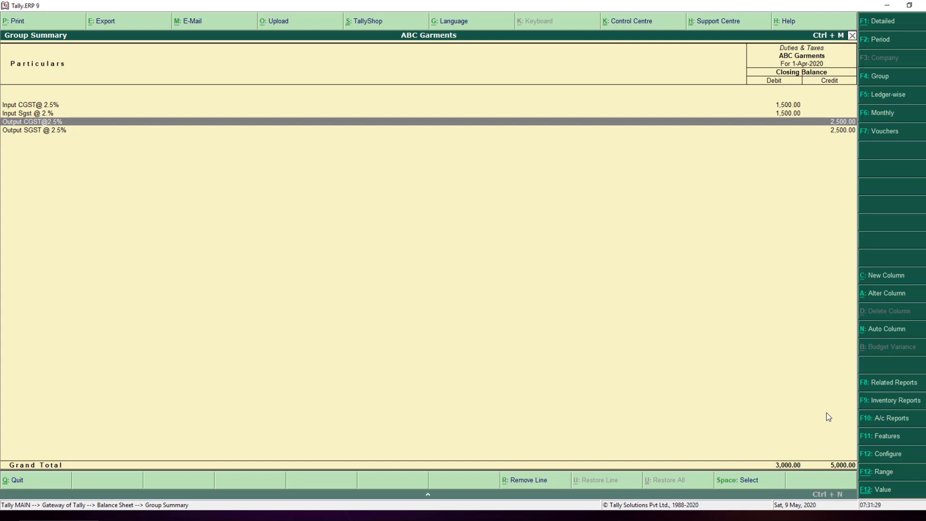
{"action": "key", "text": "Escape"}
{"action": "key", "text": "Escape"}
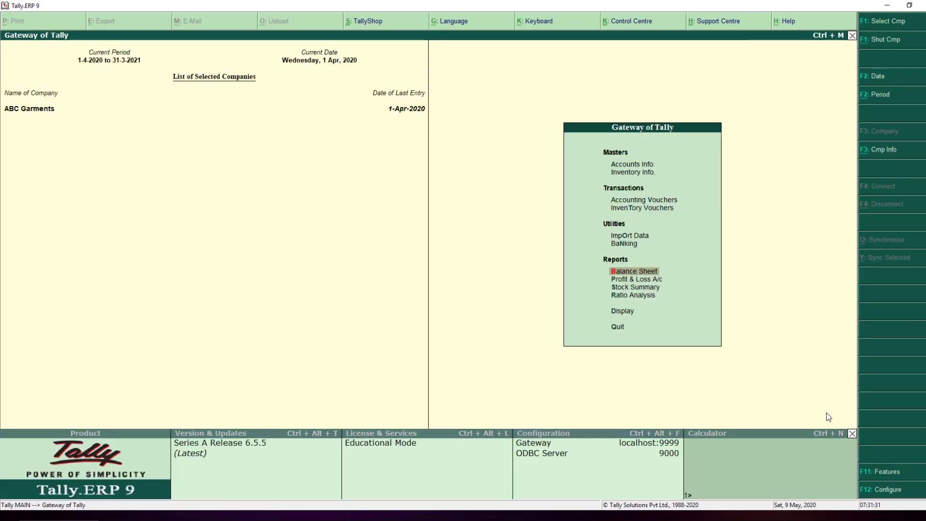
- Open accounting voucher entry and switch the voucher type to Journal
{"action": "key", "text": "Up"}
{"action": "key", "text": "Up"}
{"action": "key", "text": "Up"}
{"action": "key", "text": "Up"}
{"action": "key", "text": "Return"}
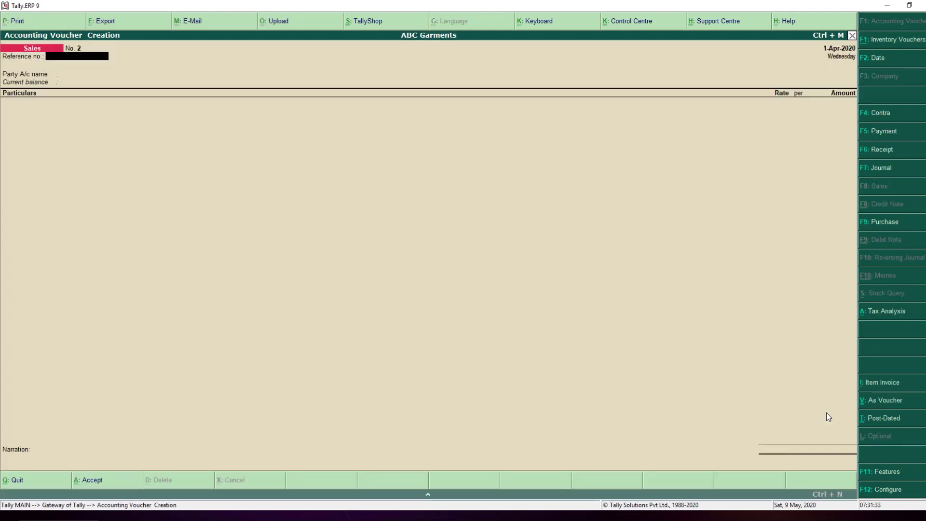
{"action": "key", "text": "F6"}
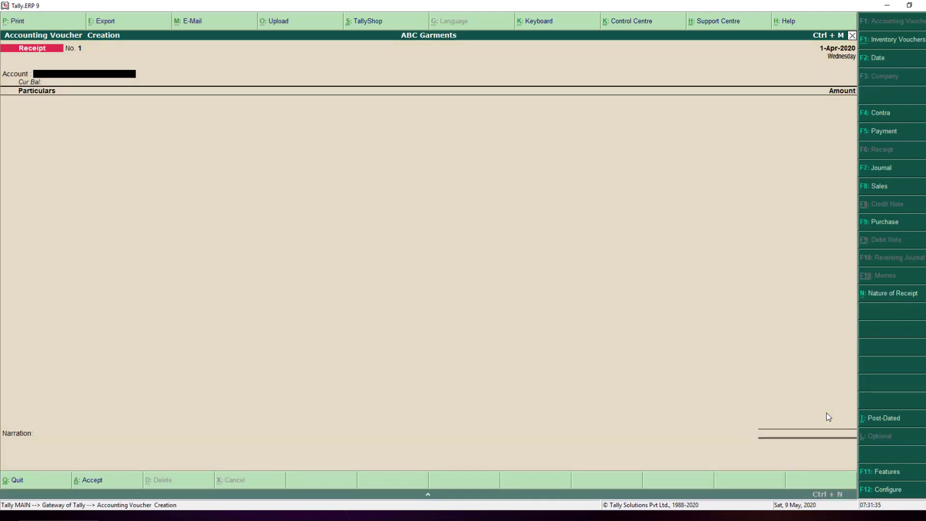
{"action": "key", "text": "F7"}
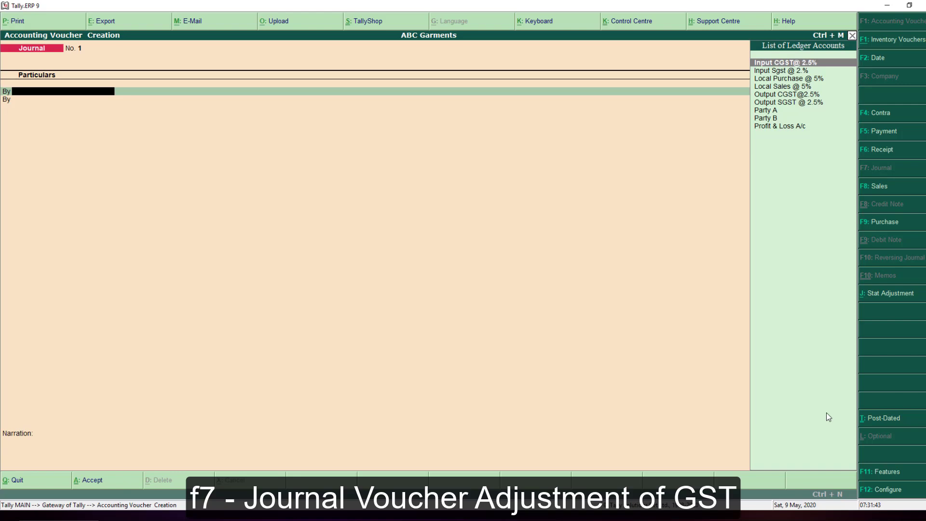
- Configure journal vouchers to use Cr/Dr instead of To/By during entry and save the configuration
{"action": "key", "text": "F12"}
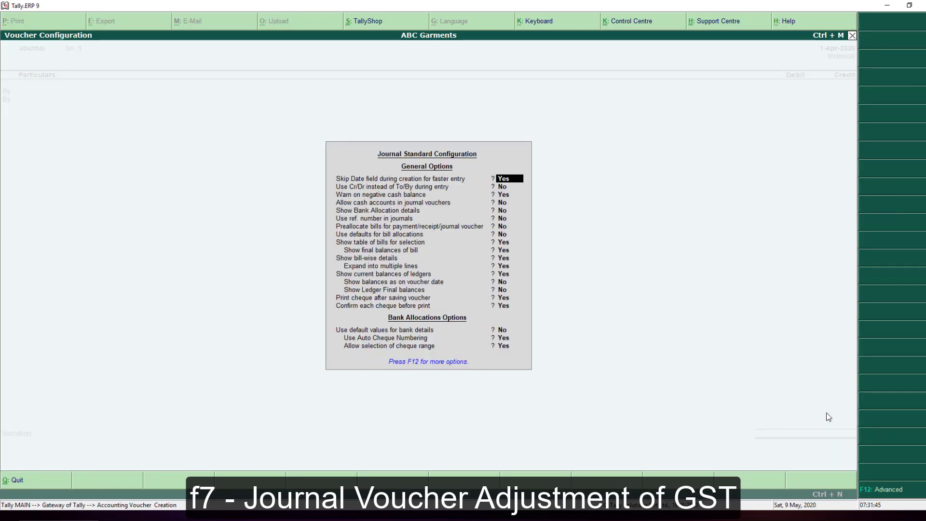
{"action": "key", "text": "Return"}
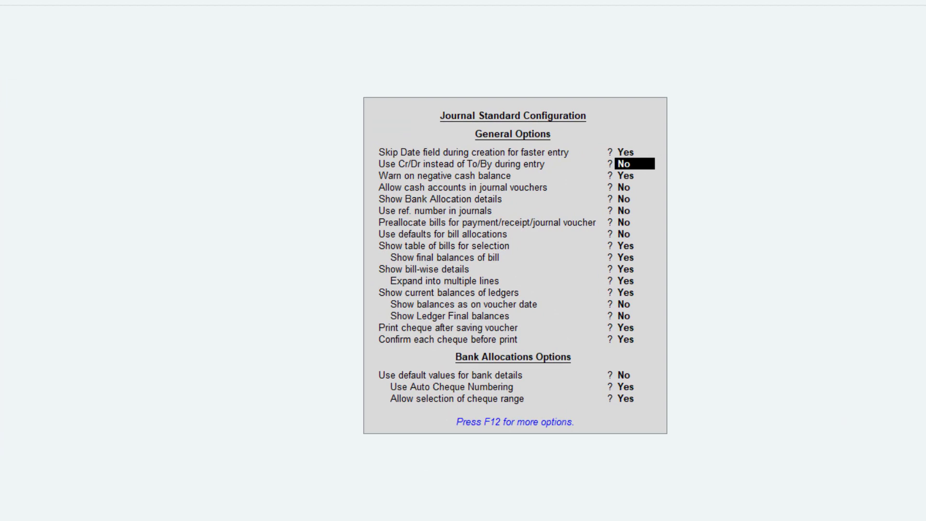
{"action": "type", "text": "yes"}
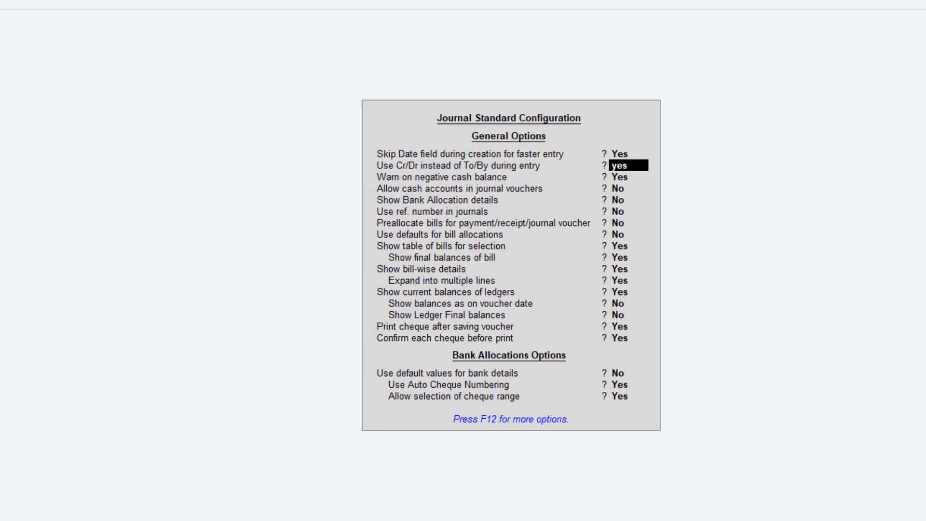
{"action": "key", "text": "ctrl+a"}
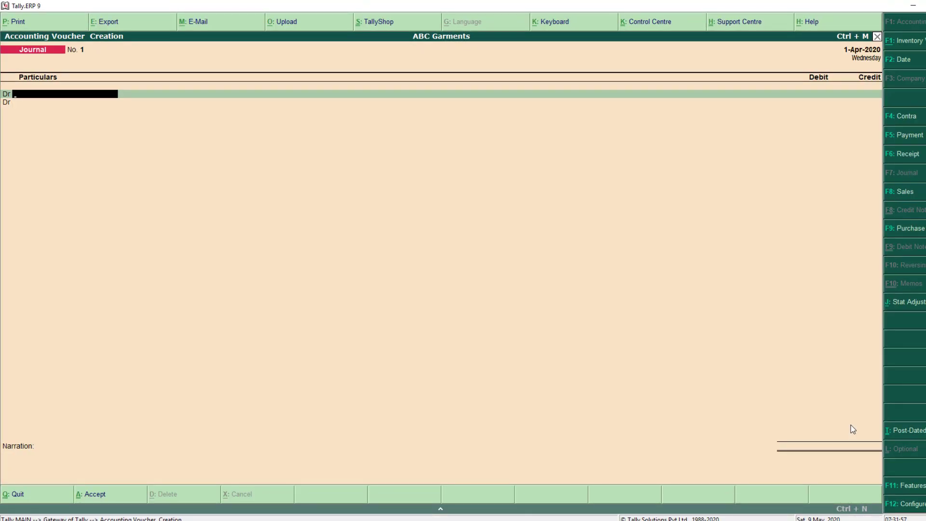
{"action": "type", "text": "O"}
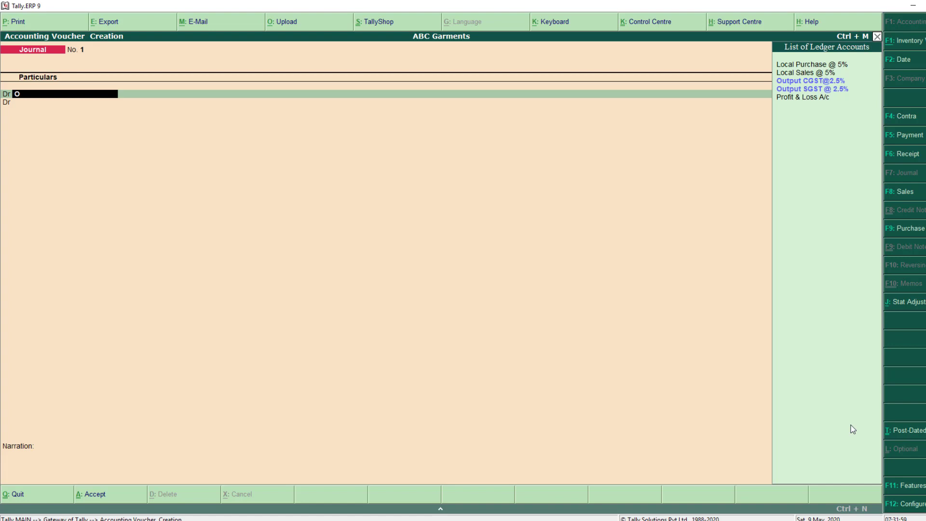
{"action": "key", "text": "Return"}
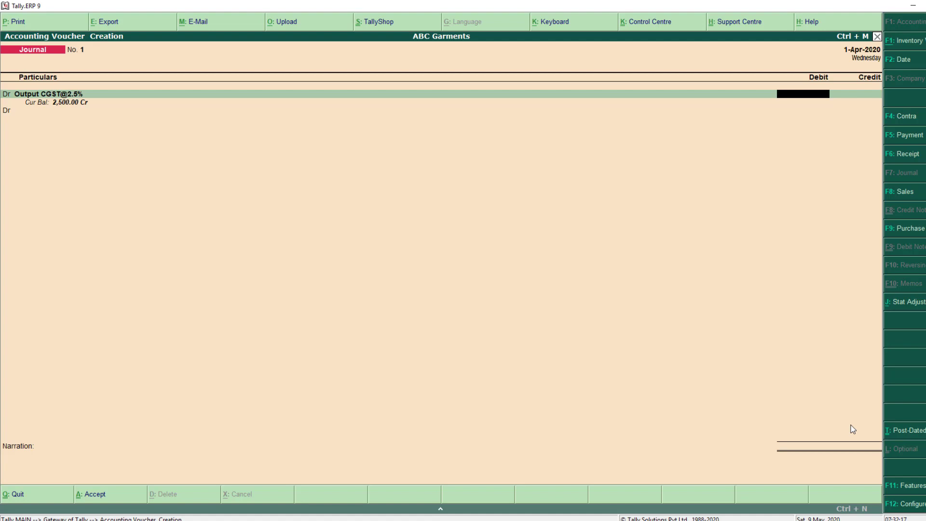
{"action": "type", "text": "1500"}
{"action": "key", "text": "Return"}
{"action": "key", "text": "Return"}
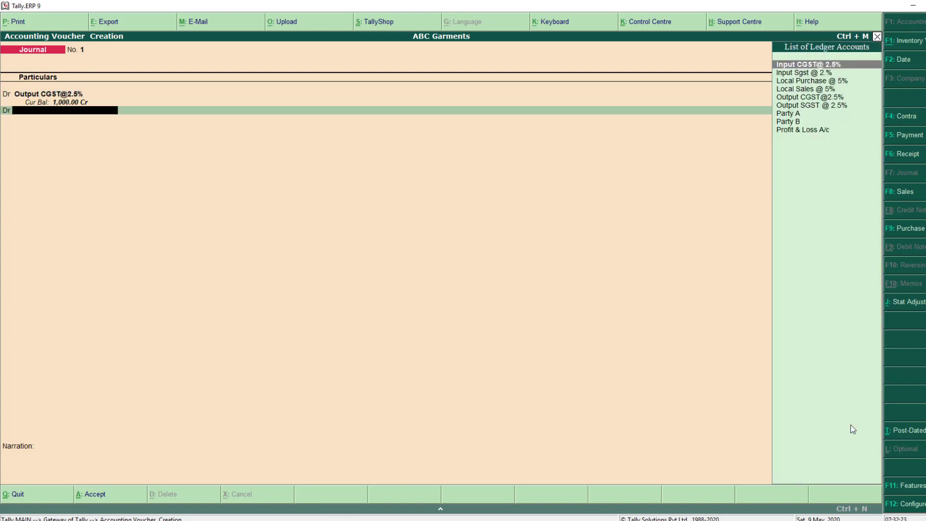
- Debit the Output SGST @ 2.5% ledger with 1,500 on the second line of the journal voucher
{"action": "type", "text": "O"}
{"action": "key", "text": "Down"}
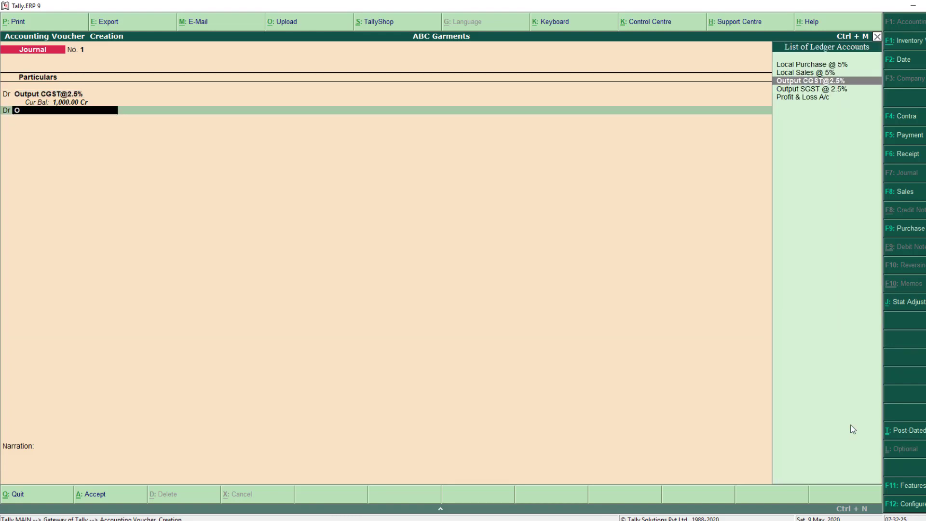
{"action": "key", "text": "Down"}
{"action": "key", "text": "Return"}
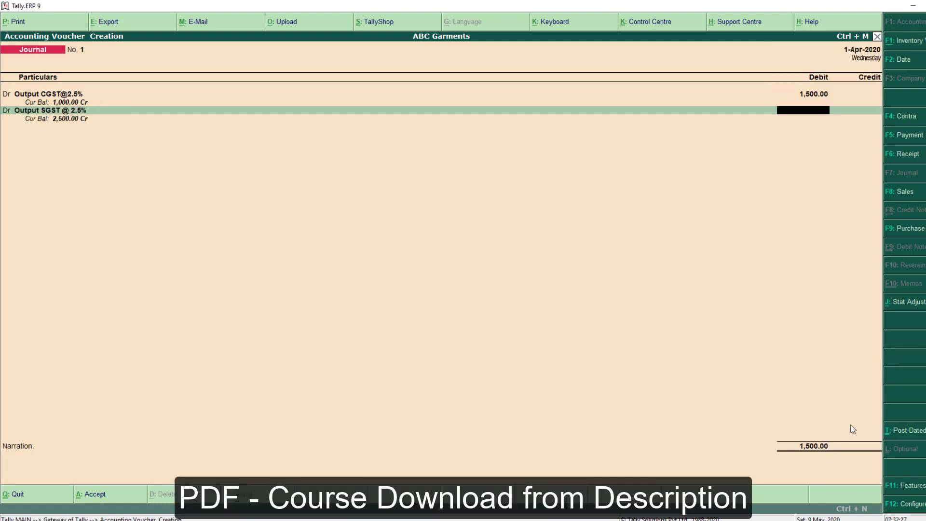
{"action": "type", "text": "1500"}
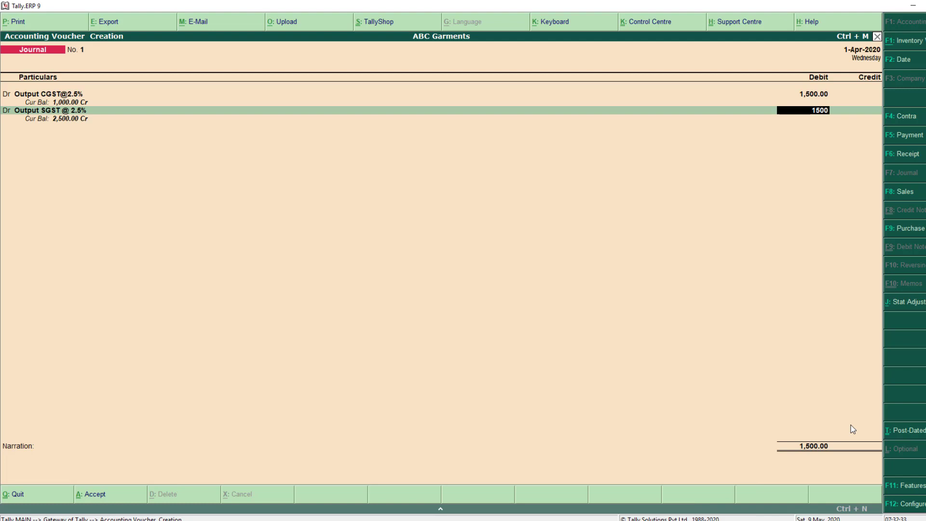
{"action": "key", "text": "Return"}
{"action": "key", "text": "Return"}
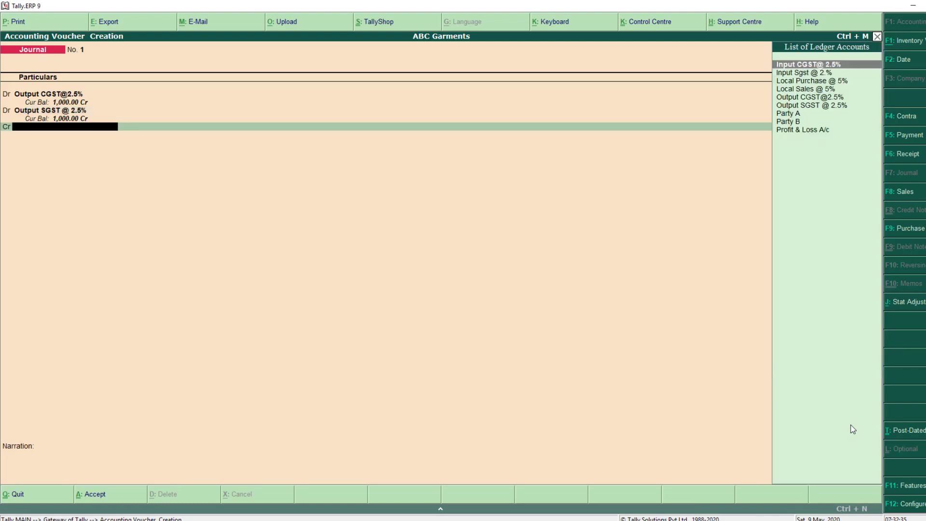
- Credit the Input CGST@ 2.5% ledger with 1,500 in the journal voucher
{"action": "type", "text": "In"}
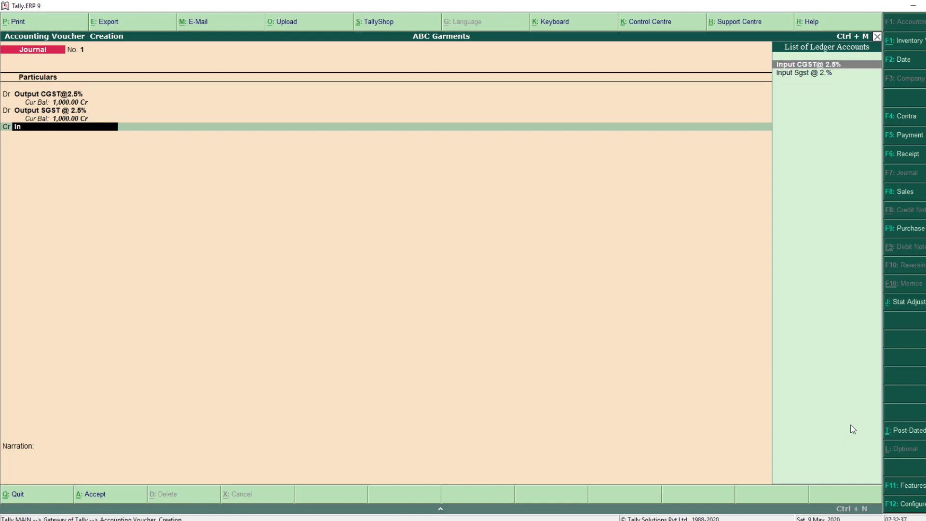
{"action": "key", "text": "Return"}
{"action": "type", "text": "1500"}
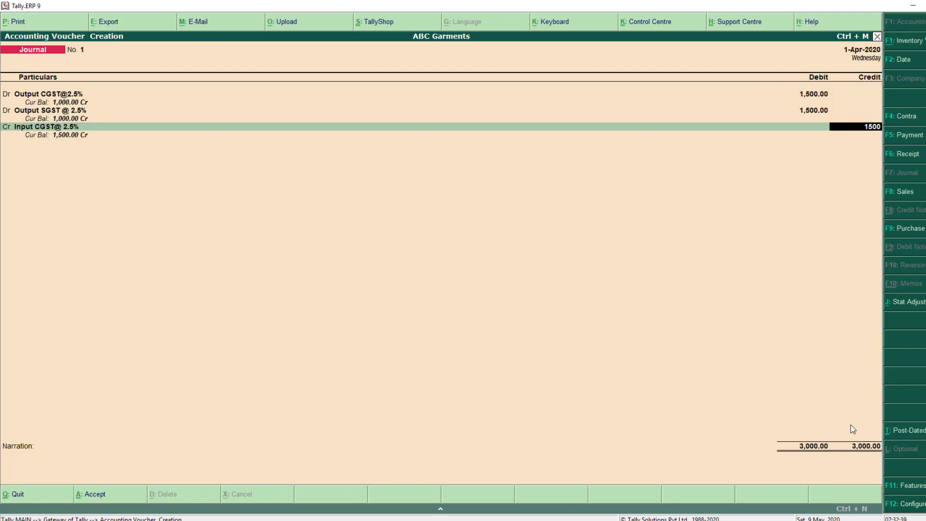
{"action": "key", "text": "Return"}
{"action": "key", "text": "Return"}
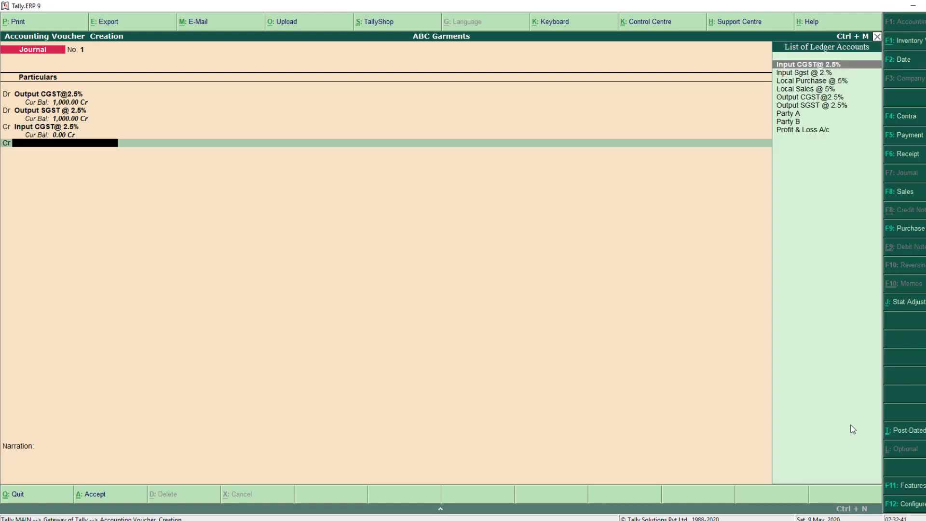
- Credit the Input Sgst @ 2.% ledger with 1,500, save the journal voucher without a narration and exit voucher entry
{"action": "type", "text": "In"}
{"action": "key", "text": "Down"}
{"action": "key", "text": "Return"}
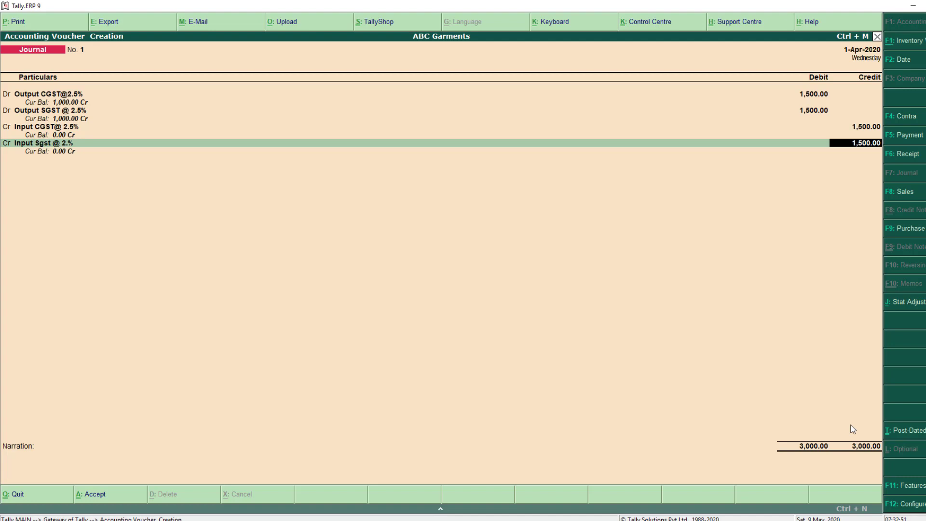
{"action": "key", "text": "Return"}
{"action": "key", "text": "Return"}
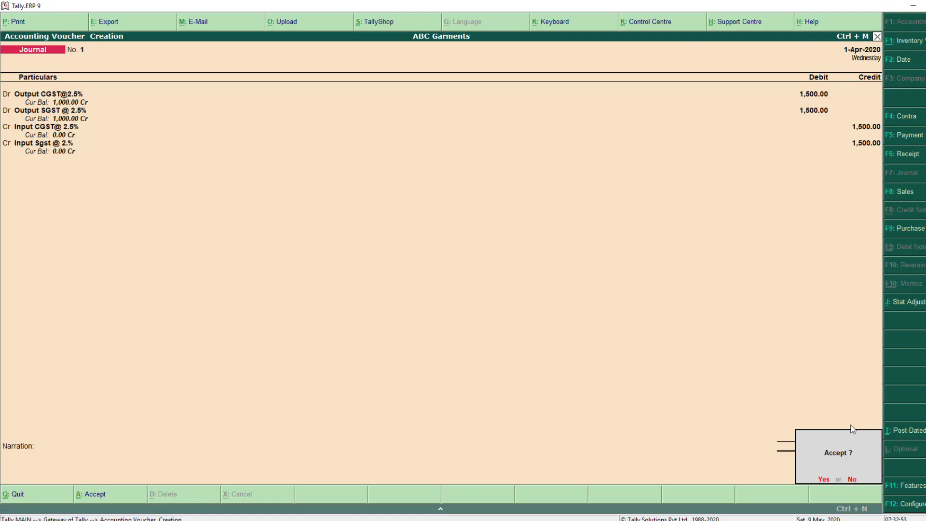
{"action": "key", "text": "Return"}
{"action": "key", "text": "Escape"}
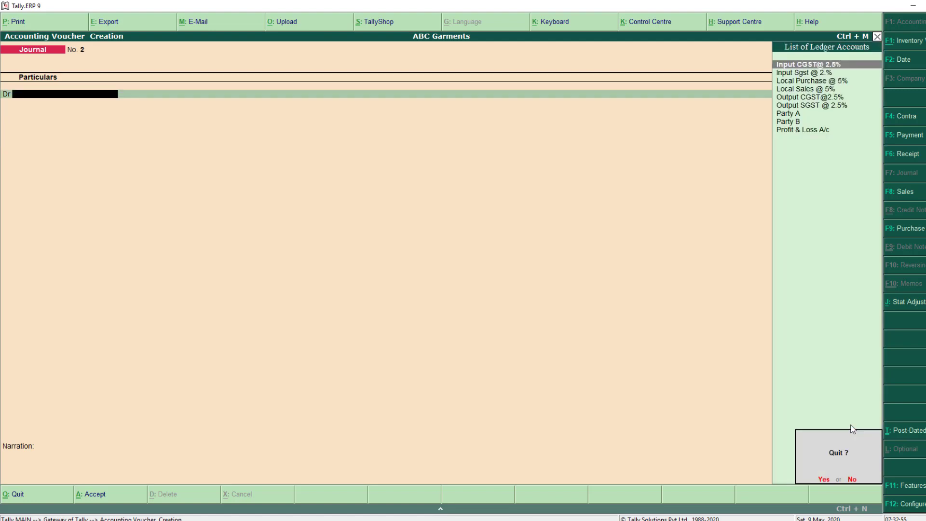
{"action": "key", "text": "Return"}
- Open the Balance Sheet in detailed view and go to Duties & Taxes under Current Liabilities
{"action": "key", "text": "Down"}
{"action": "key", "text": "Down"}
{"action": "key", "text": "Down"}
{"action": "key", "text": "Down"}
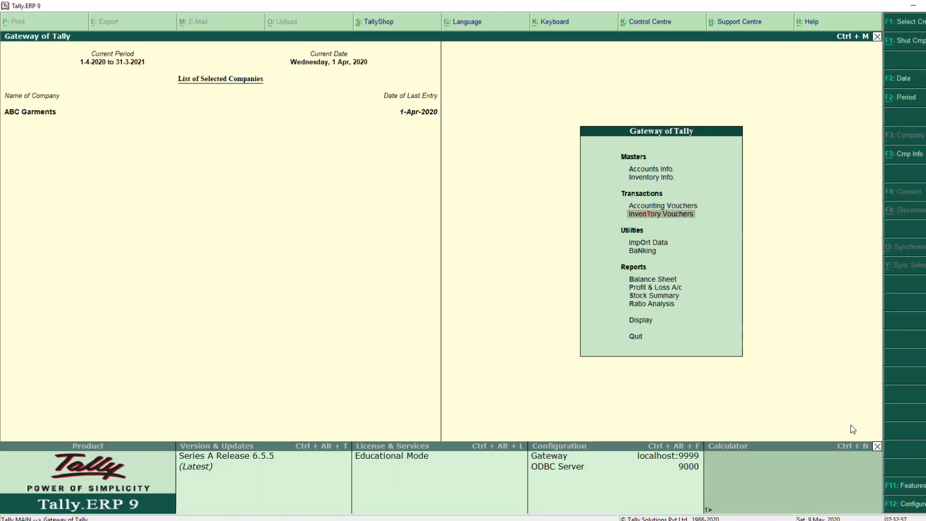
{"action": "key", "text": "Return"}
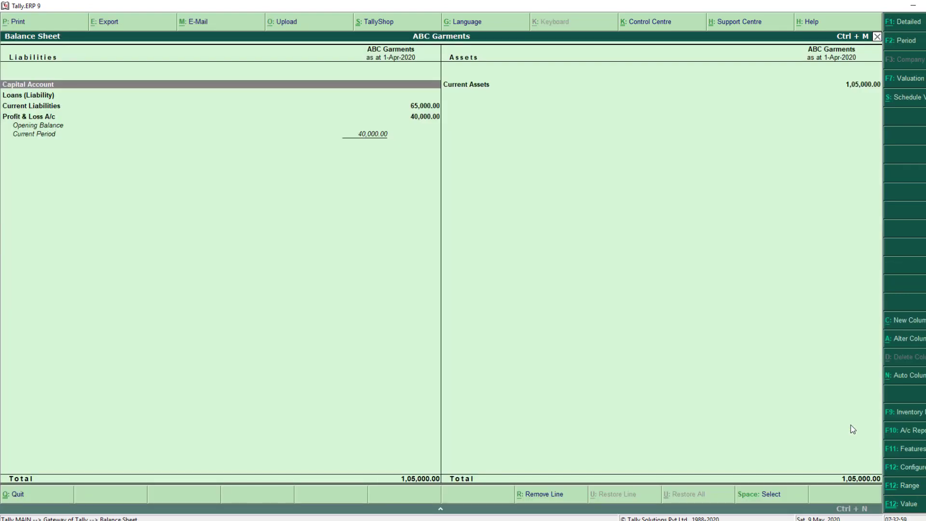
{"action": "key", "text": "alt+F1"}
{"action": "key", "text": "Down"}
{"action": "key", "text": "Down"}
{"action": "key", "text": "Down"}
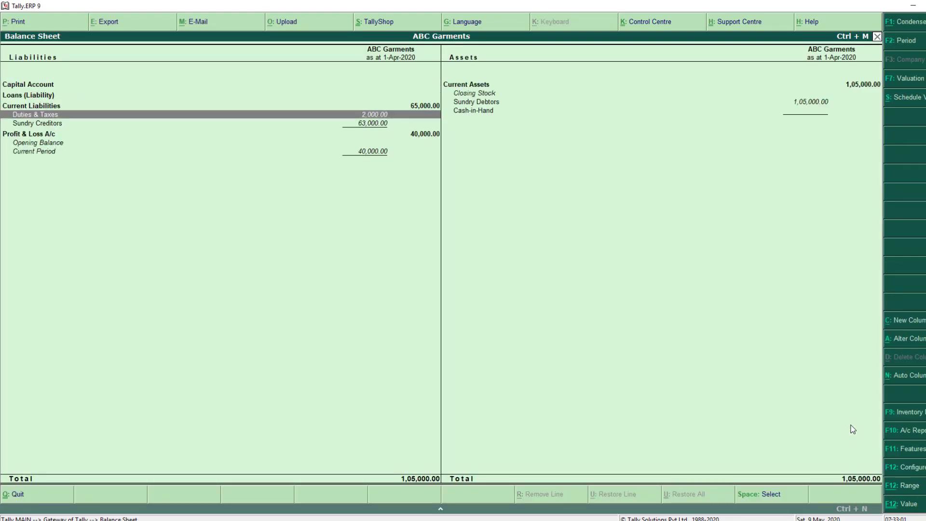
- Examine the output CGST and SGST ledger balances in the Duties & Taxes group summary, then return to the Gateway of Tally
{"action": "key", "text": "Return"}
{"action": "key", "text": "Down"}
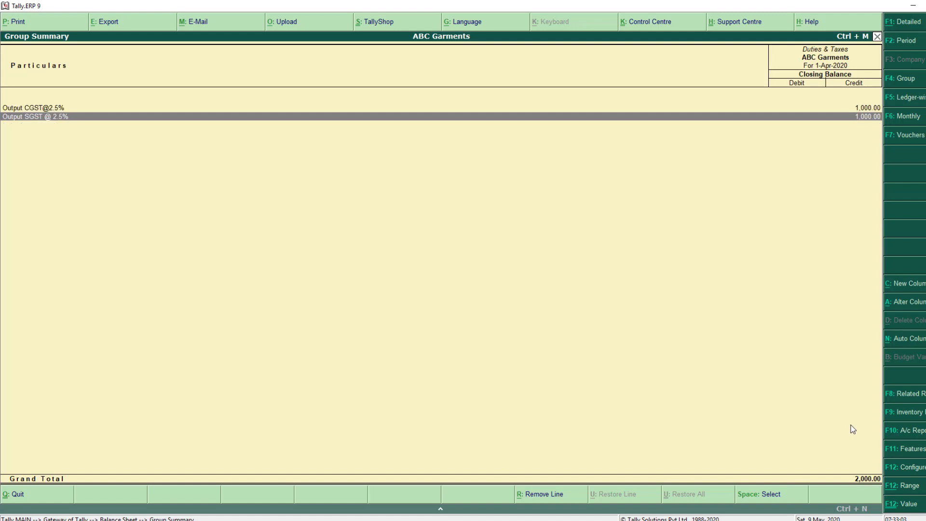
{"action": "key", "text": "Up"}
{"action": "key", "text": "Down"}
{"action": "key", "text": "Up"}
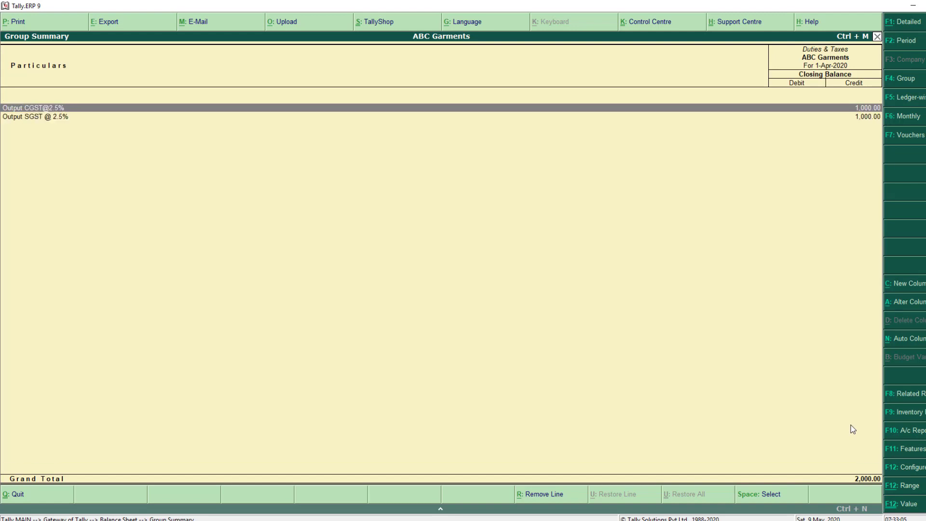
{"action": "key", "text": "Down"}
{"action": "key", "text": "Up"}
{"action": "key", "text": "Escape"}
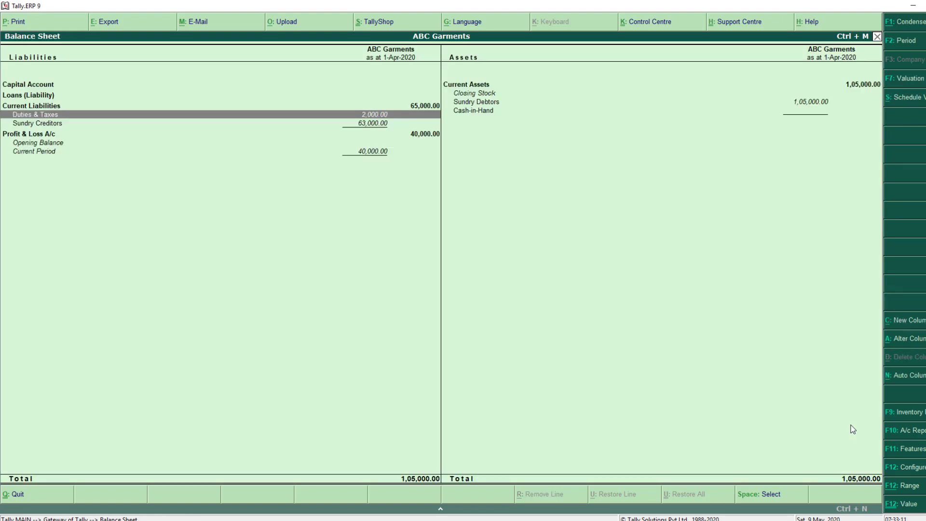
{"action": "key", "text": "Escape"}
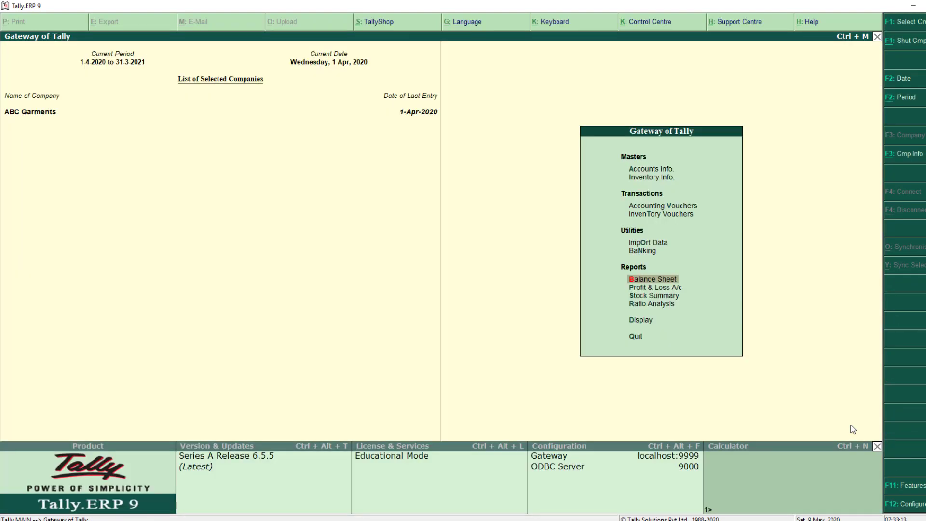
- Start a payment voucher and open its statutory payment details with GST as the tax type
{"action": "key", "text": "Up"}
{"action": "key", "text": "Up"}
{"action": "key", "text": "Up"}
{"action": "key", "text": "Up"}
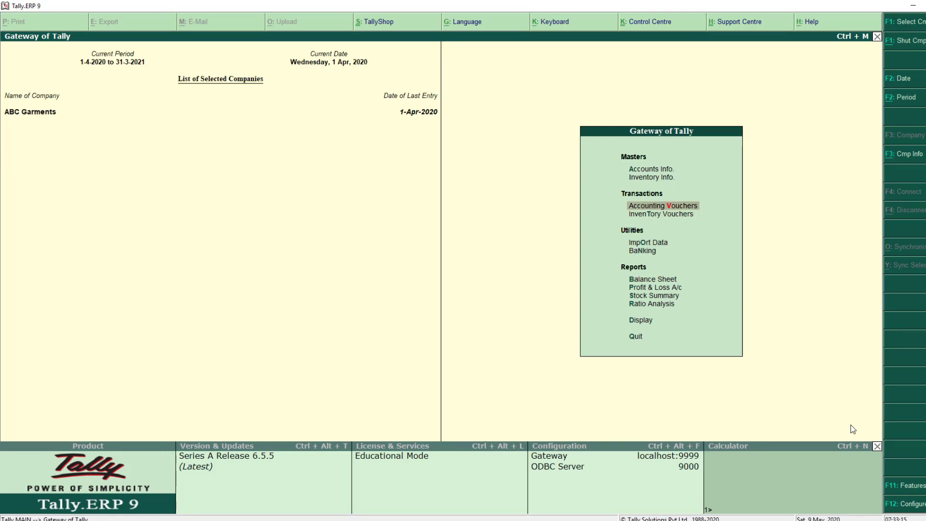
{"action": "key", "text": "Return"}
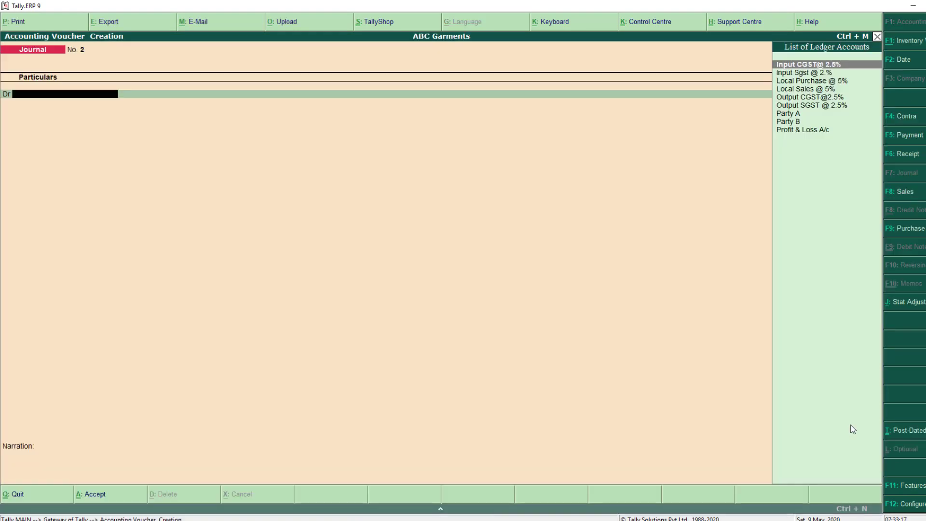
{"action": "key", "text": "F5"}
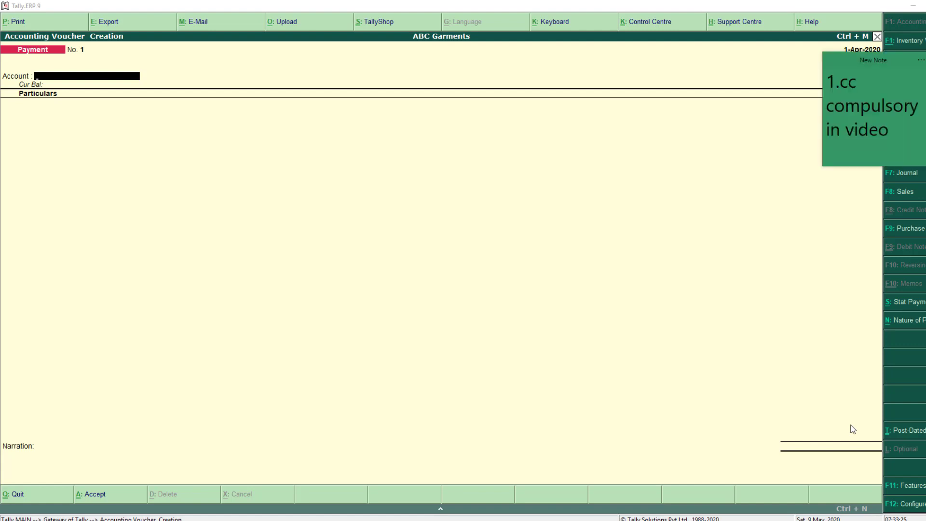
{"action": "key", "text": "Return"}
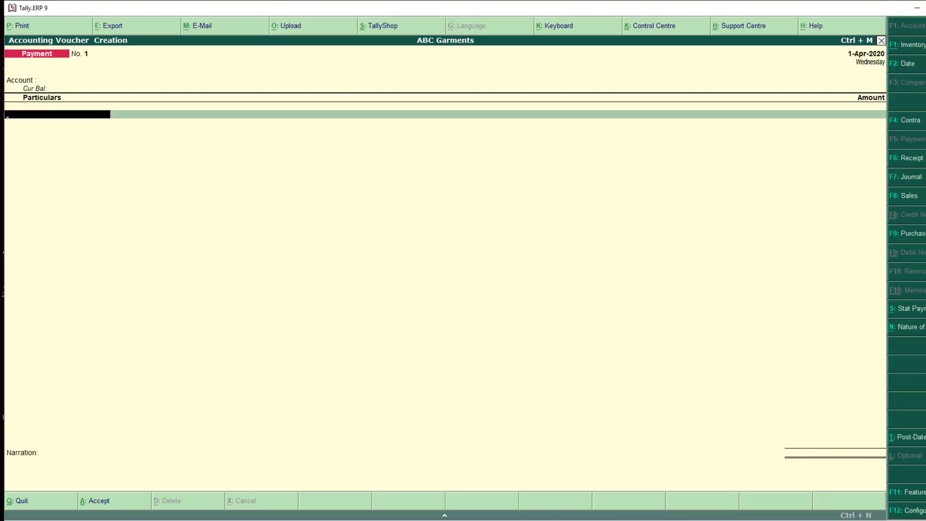
{"action": "left_click", "coordinate": [907, 308]}
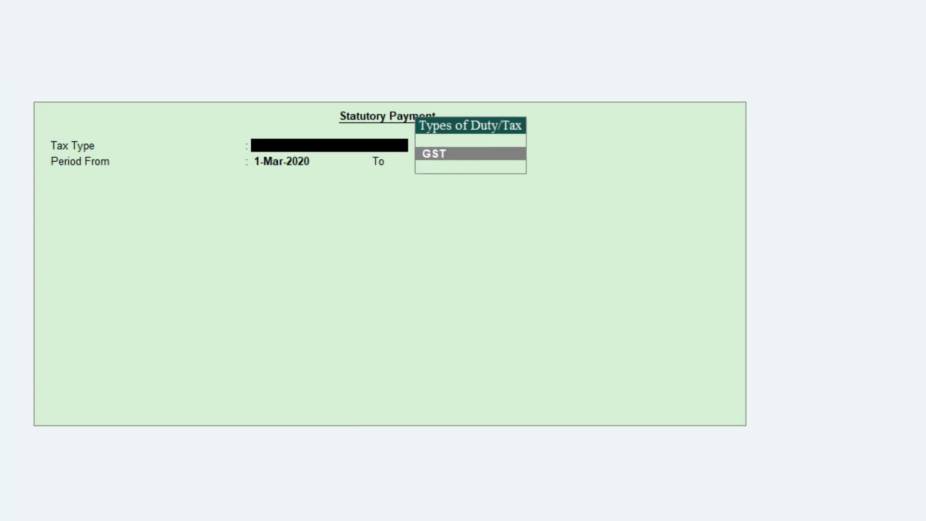
{"action": "key", "text": "Return"}
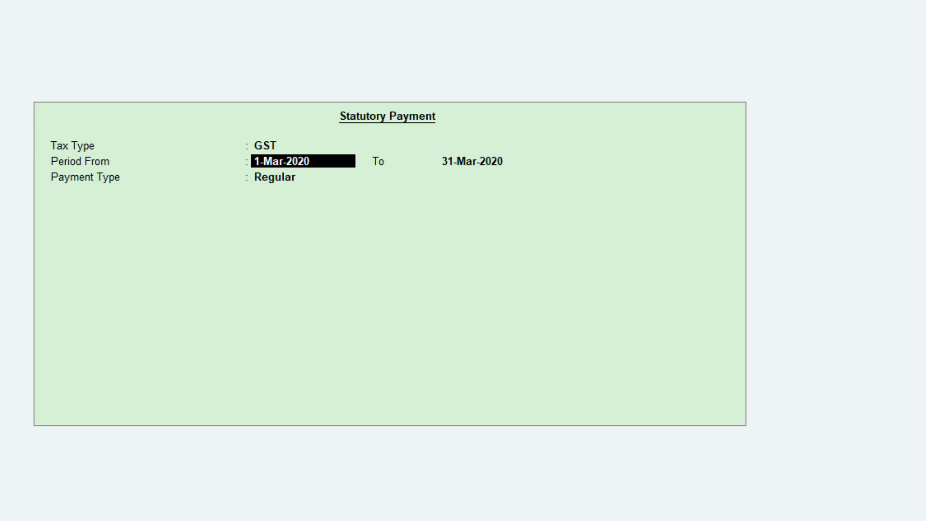
- Set the statutory payment period from 1-Apr-2020 to 1-5
{"action": "type", "text": "1"}
{"action": "key", "text": "Return"}
{"action": "key", "text": "BackSpace"}
{"action": "type", "text": "1"}
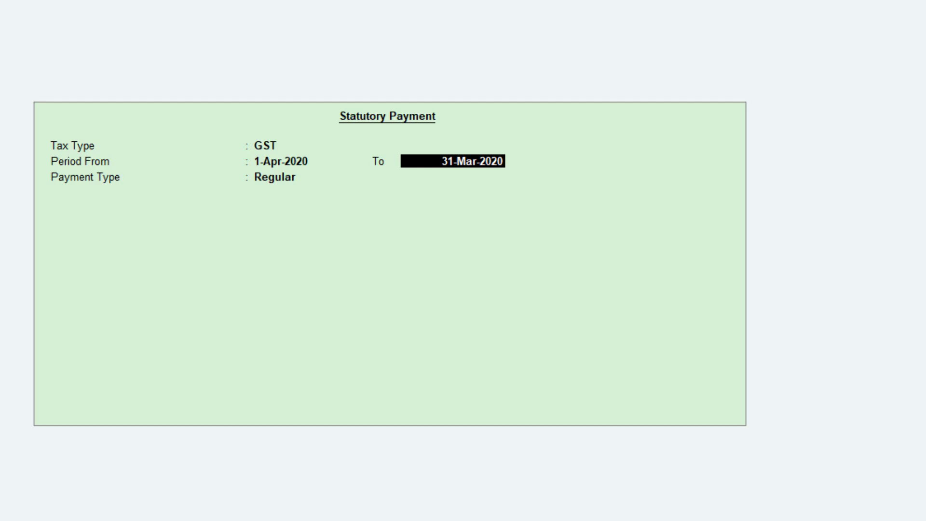
{"action": "type", "text": "1"}
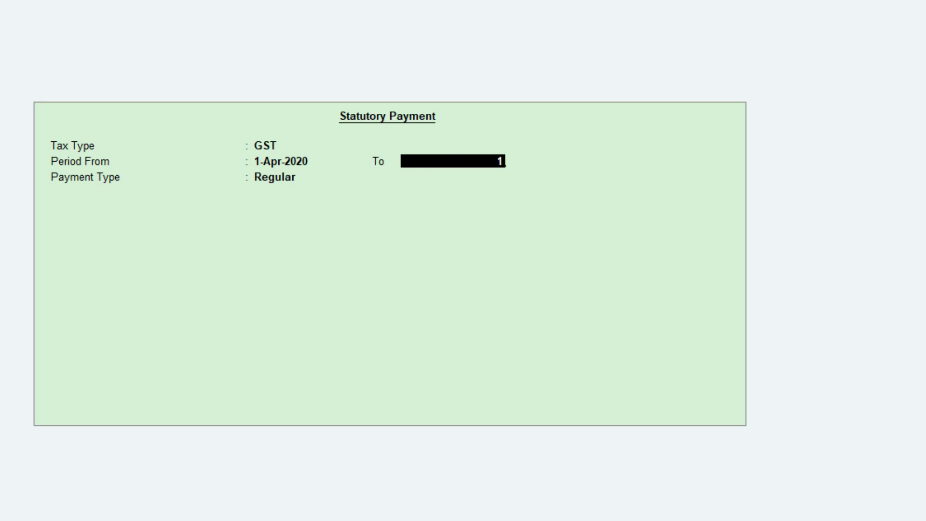
{"action": "type", "text": "-5"}
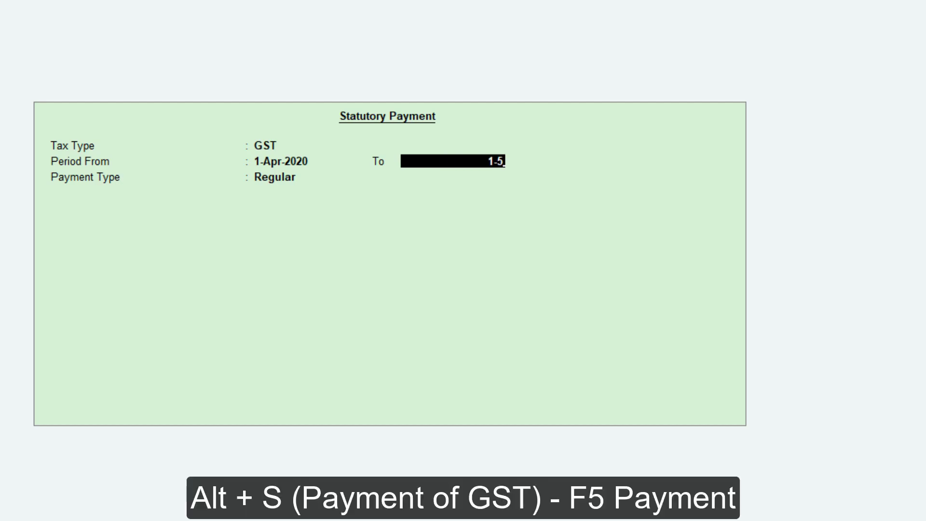
{"action": "key", "text": "Return"}
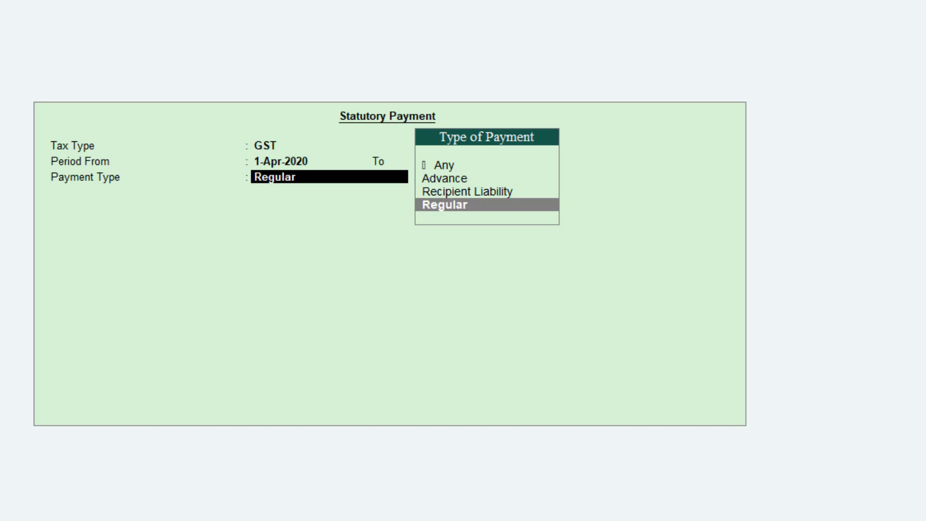
- Review the payment type options, keep Regular and accept the statutory payment details
{"action": "key", "text": "Up"}
{"action": "key", "text": "Up"}
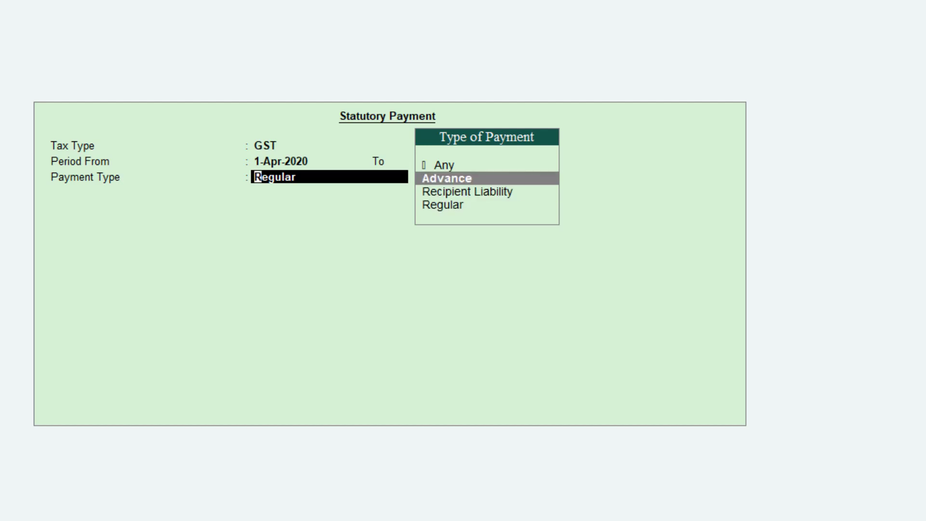
{"action": "key", "text": "Down"}
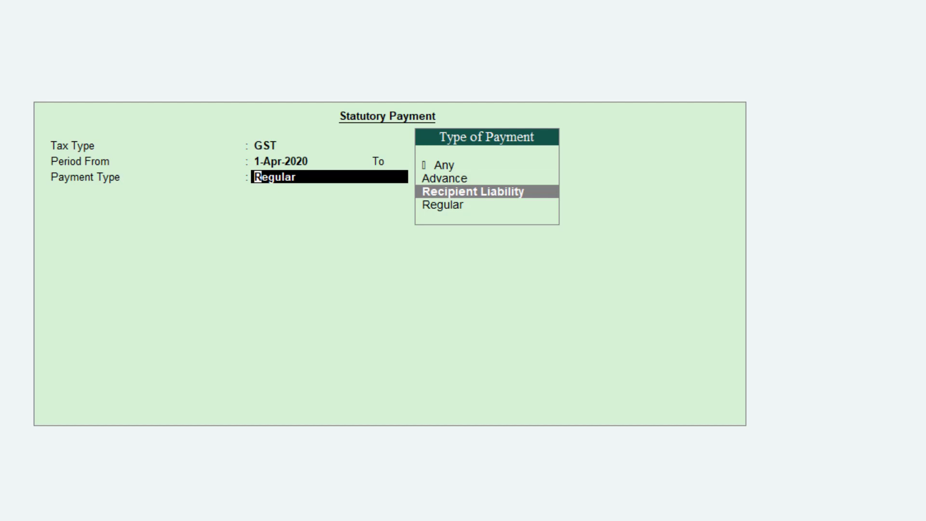
{"action": "key", "text": "Up"}
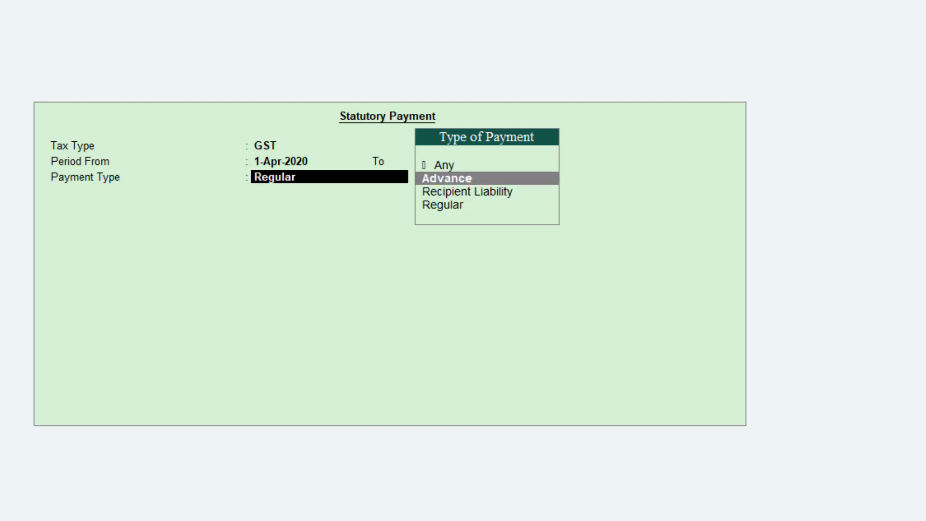
{"action": "key", "text": "Down"}
{"action": "key", "text": "Up"}
{"action": "key", "text": "Down"}
{"action": "key", "text": "Down"}
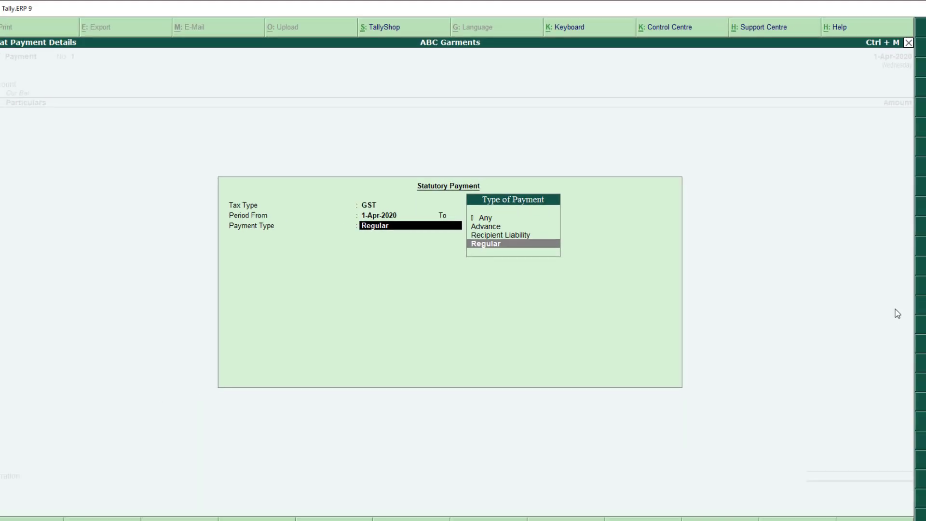
{"action": "key", "text": "Return"}
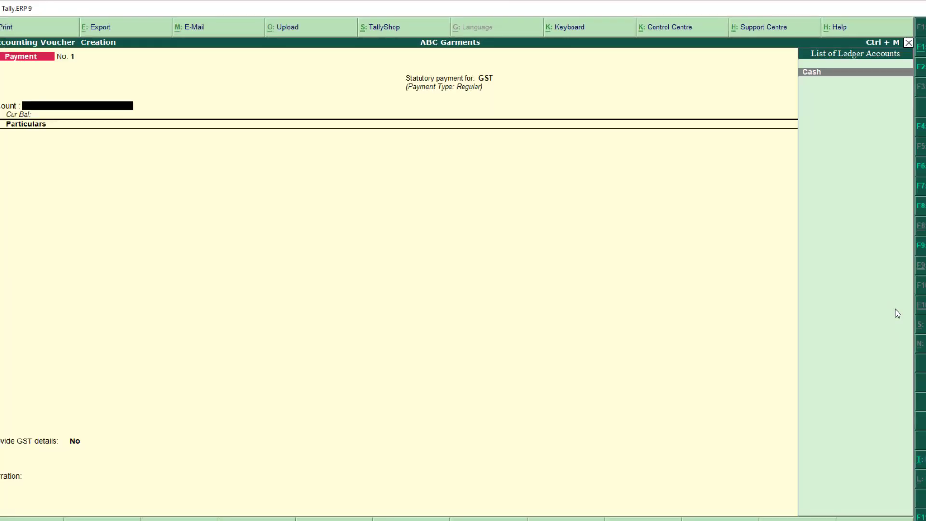
- Choose Cash as the paying account and give its ledger an opening balance of 2,00,000
{"action": "key", "text": "Return"}
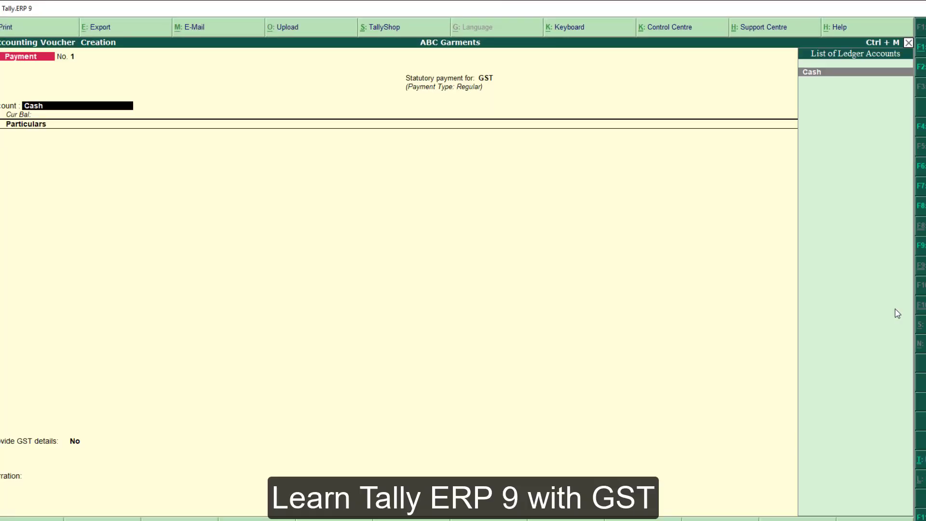
{"action": "key", "text": "ctrl+Return"}
{"action": "key", "text": "Return"}
{"action": "key", "text": "Return"}
{"action": "key", "text": "Return"}
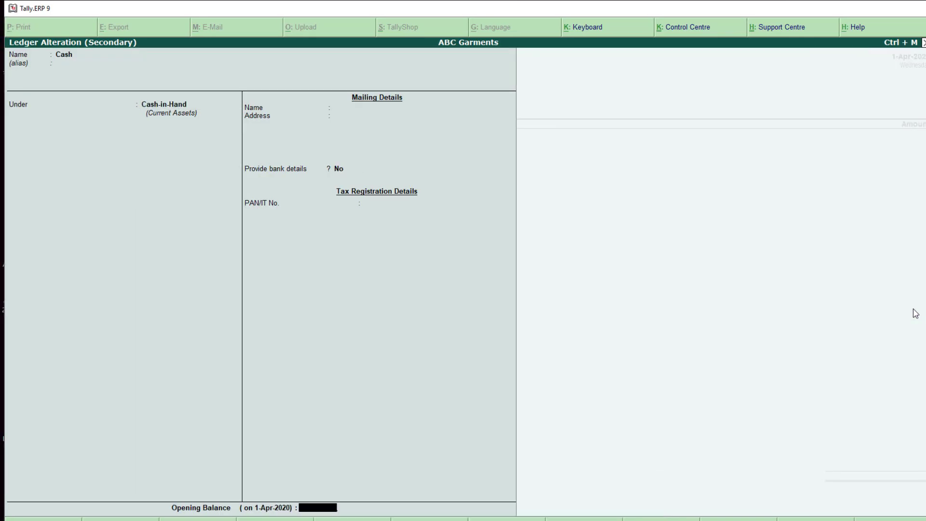
{"action": "type", "text": "200000"}
{"action": "key", "text": "Return"}
{"action": "key", "text": "Return"}
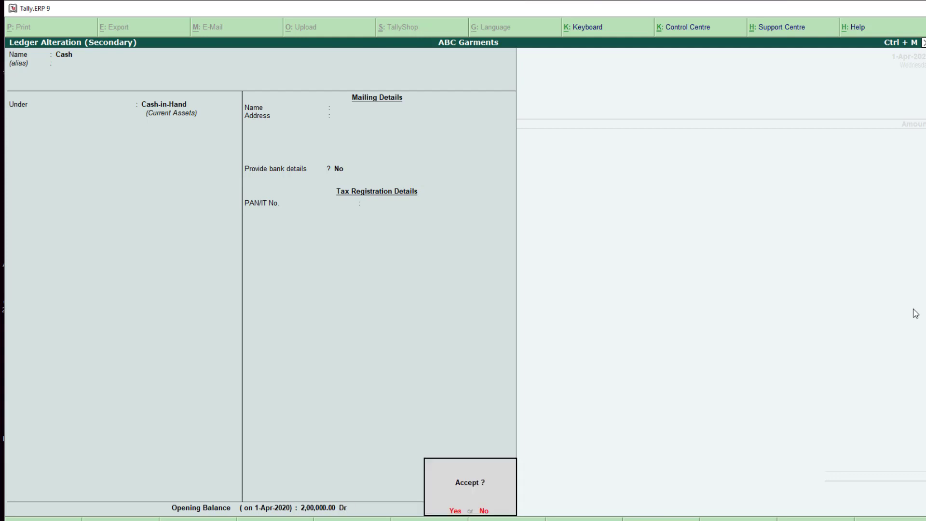
{"action": "key", "text": "Return"}
{"action": "key", "text": "Down"}
{"action": "key", "text": "Down"}
{"action": "key", "text": "Down"}
{"action": "key", "text": "Down"}
{"action": "key", "text": "Down"}
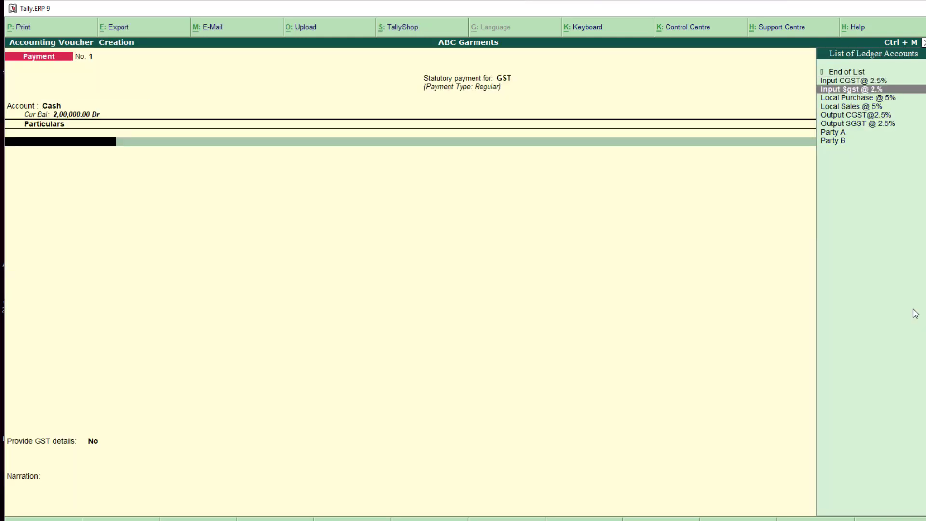
{"action": "key", "text": "Return"}
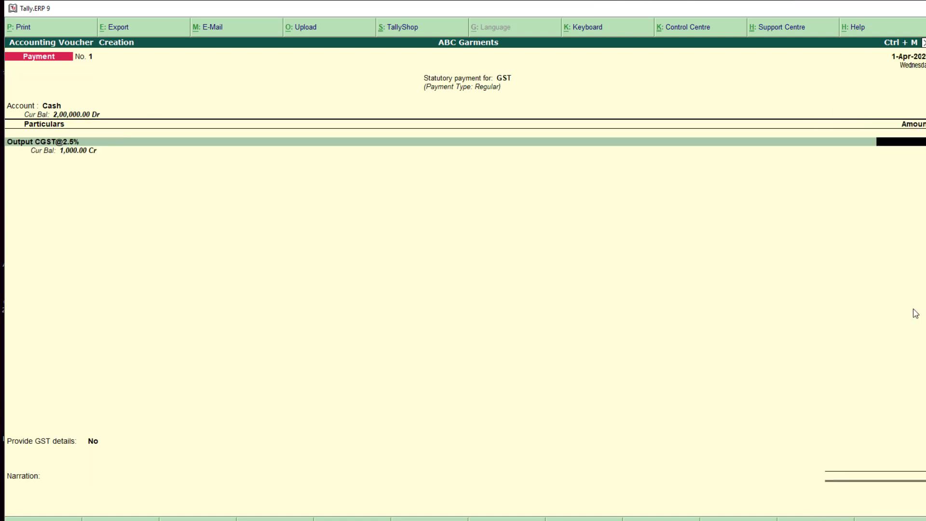
{"action": "type", "text": "1,000"}
{"action": "key", "text": "Return"}
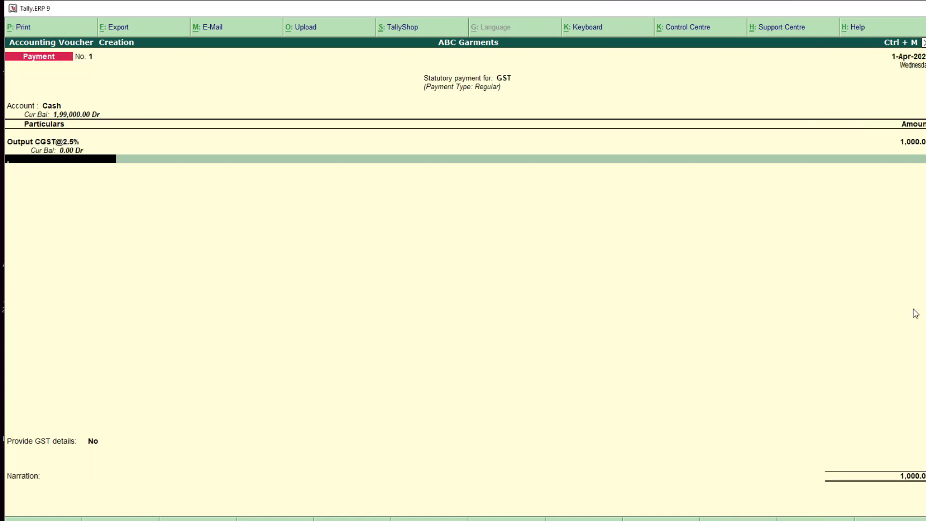
- Add the Output SGST @ 2.5% ledger with 1,000 as the second line and finish the ledger entries
{"action": "type", "text": "O"}
{"action": "key", "text": "Down"}
{"action": "key", "text": "Return"}
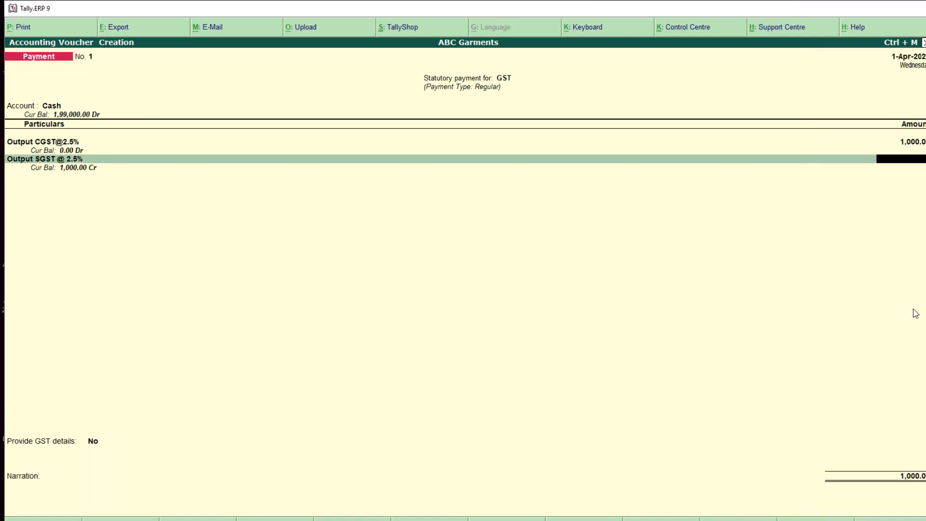
{"action": "type", "text": "100"}
{"action": "key", "text": "Return"}
{"action": "key", "text": "Return"}
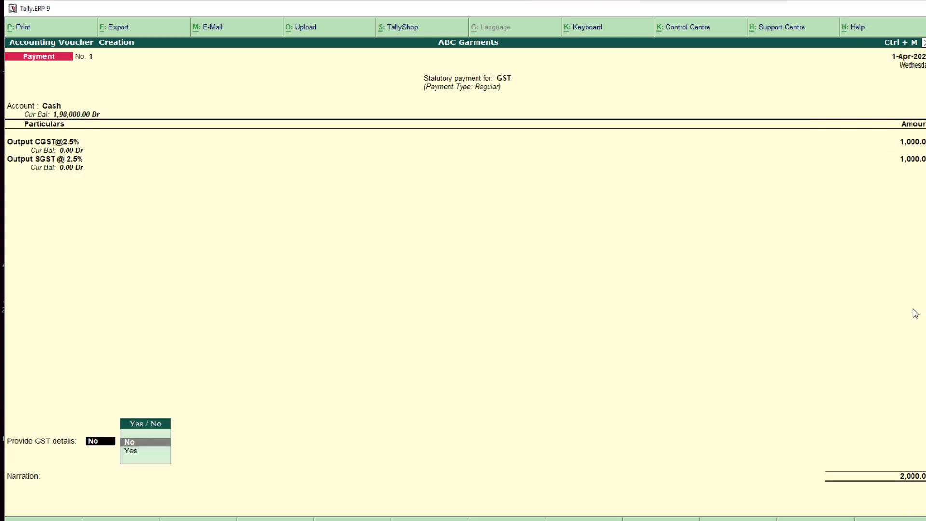
- Provide GST details with Cash - (Over the counter) as mode of payment and the challan identification number, leaving bank name, CPIN and BRN/UTR blank
{"action": "key", "text": "Down"}
{"action": "key", "text": "Return"}
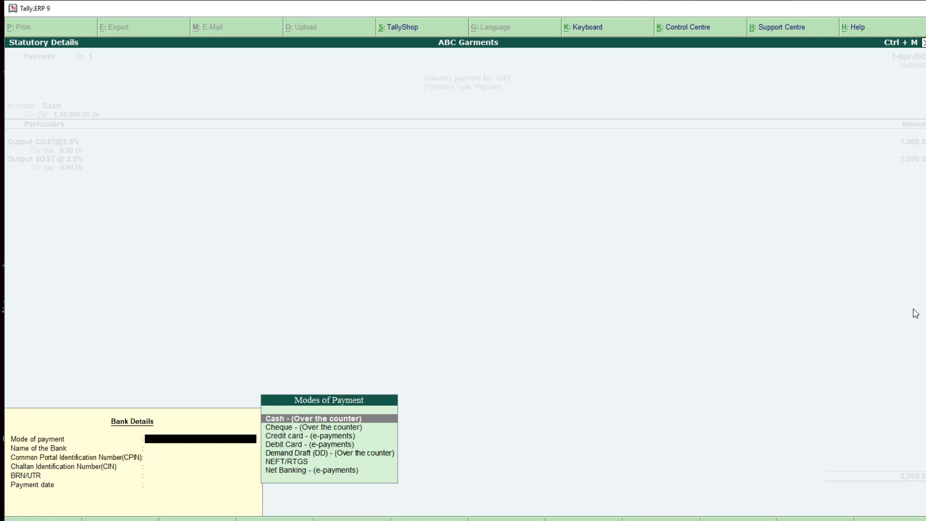
{"action": "key", "text": "Return"}
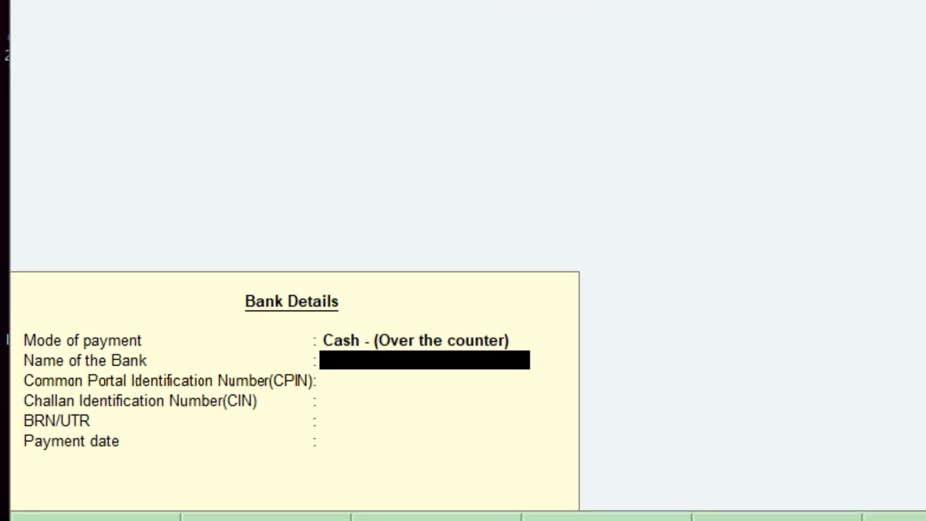
{"action": "key", "text": "Return"}
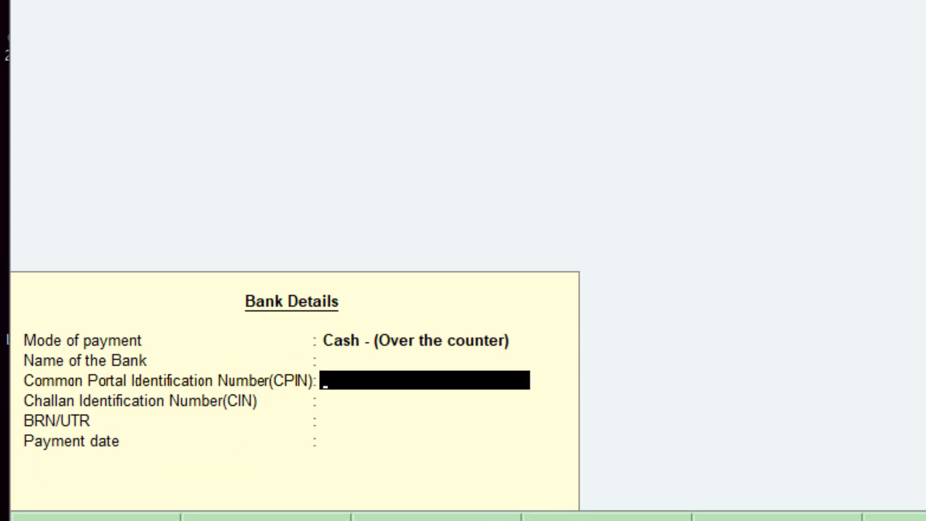
{"action": "key", "text": "Return"}
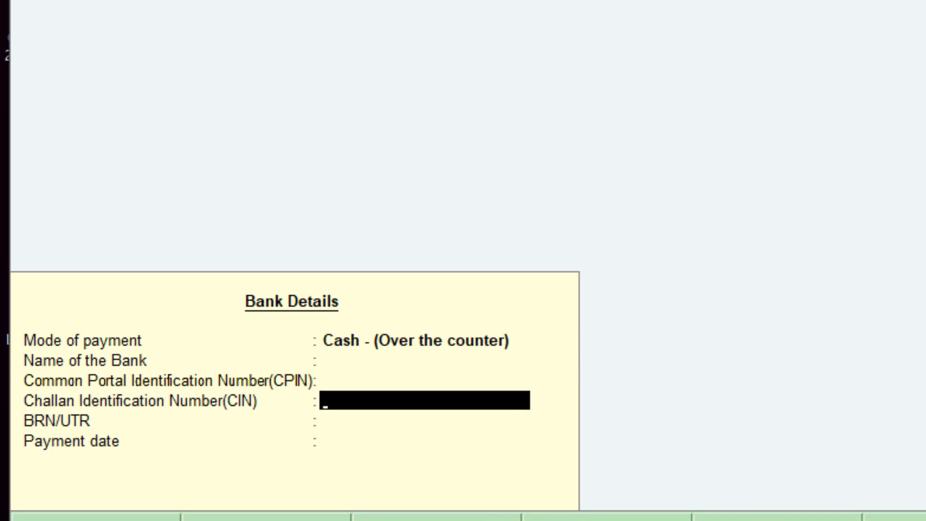
{"action": "type", "text": "91829323"}
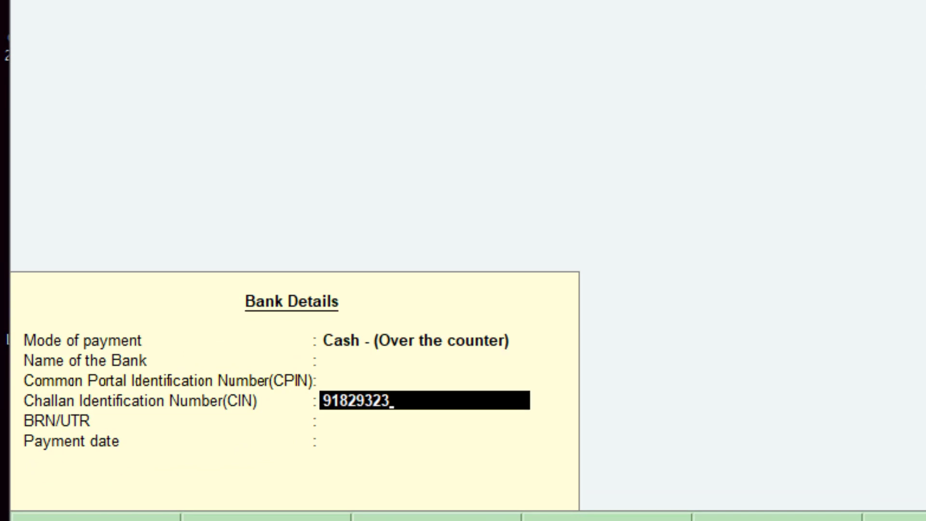
{"action": "key", "text": "Return"}
{"action": "key", "text": "Return"}
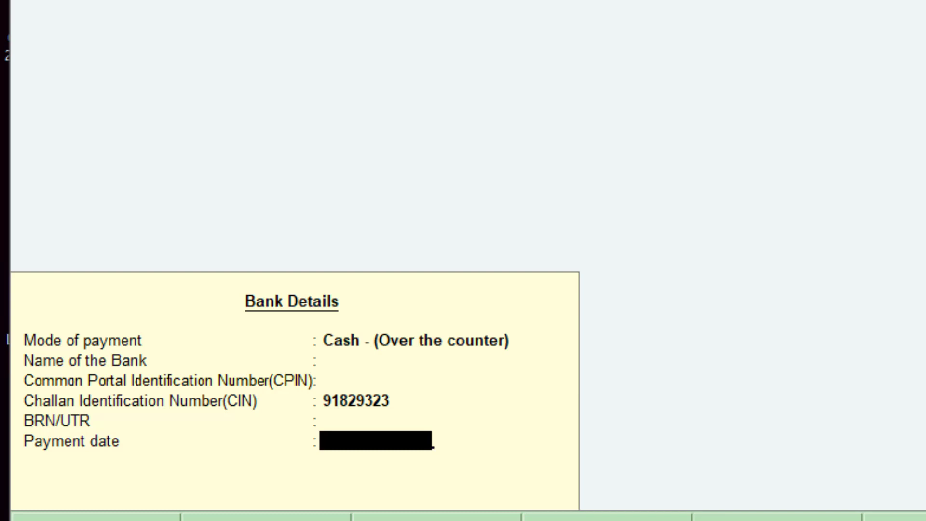
- Enter 1-5 as the payment date and save the GST payment voucher without a narration
{"action": "type", "text": "1-5"}
{"action": "key", "text": "Return"}
{"action": "key", "text": "Return"}
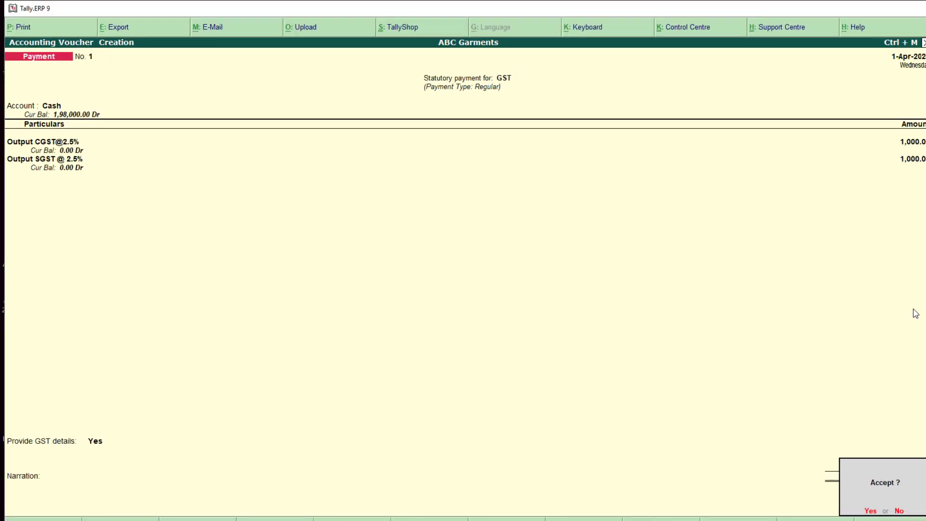
{"action": "key", "text": "Return"}
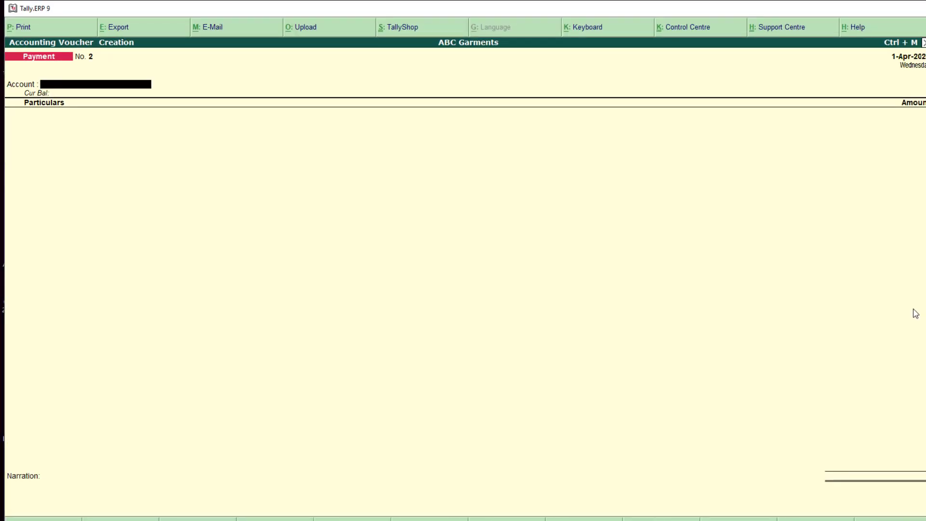
- Exit voucher entry and check Duties & Taxes under Current Liabilities in the detailed Balance Sheet
{"action": "key", "text": "Escape"}
{"action": "key", "text": "Return"}
{"action": "key", "text": "Down"}
{"action": "key", "text": "Down"}
{"action": "key", "text": "Down"}
{"action": "key", "text": "Down"}
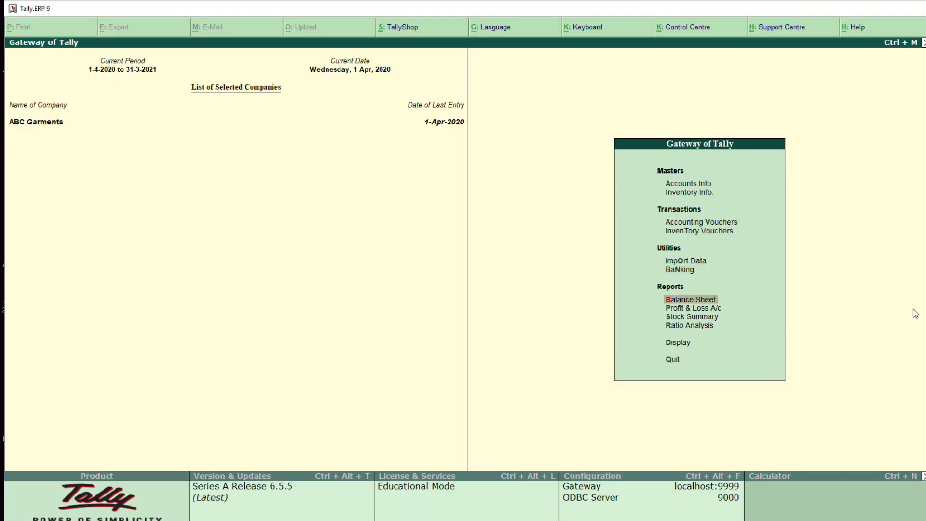
{"action": "key", "text": "Return"}
{"action": "key", "text": "alt+F1"}
{"action": "key", "text": "Down"}
{"action": "key", "text": "Down"}
{"action": "key", "text": "Down"}
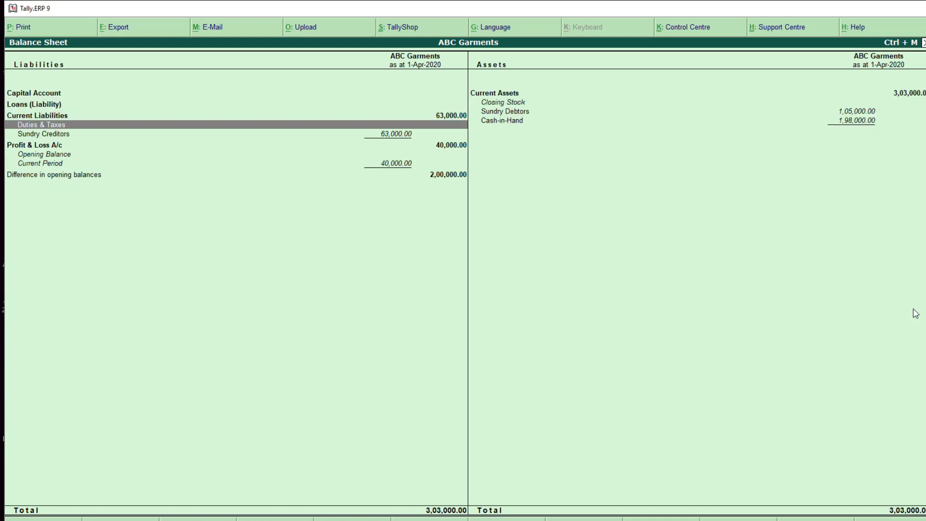